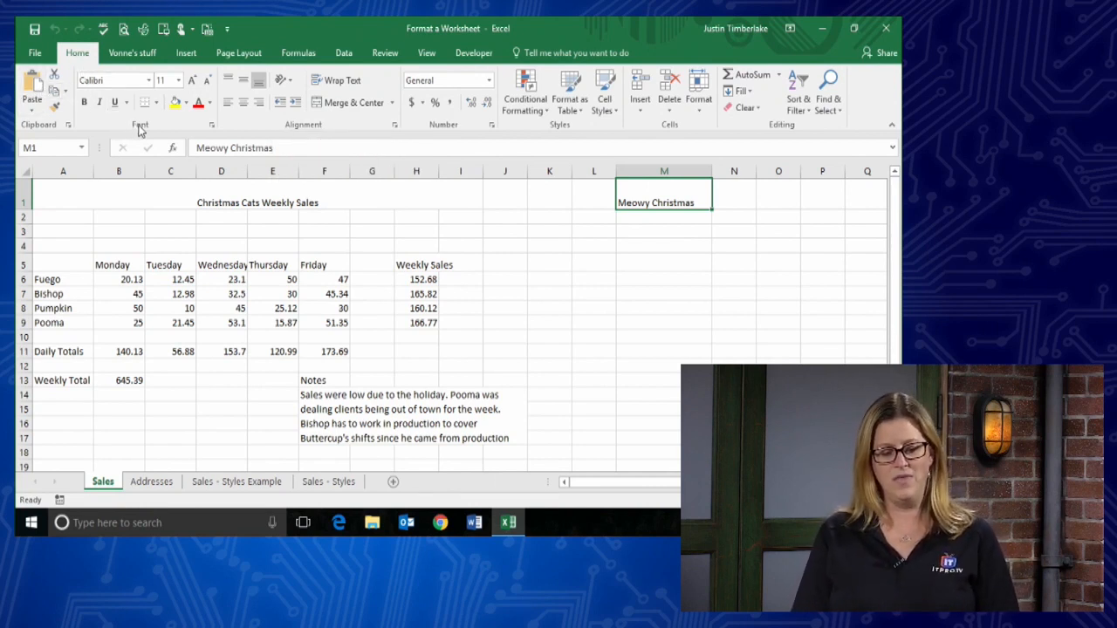
Change the font of the Meowy Christmas text in cell M1 to Bauhaus 93.
click(150, 80)
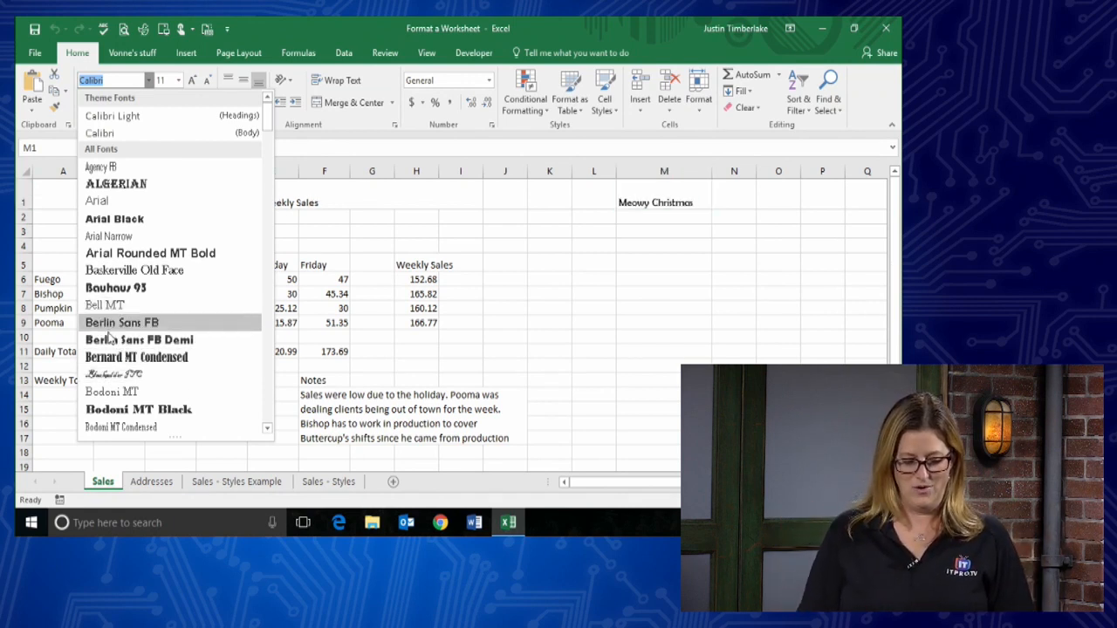
scroll(113, 342, down, 3)
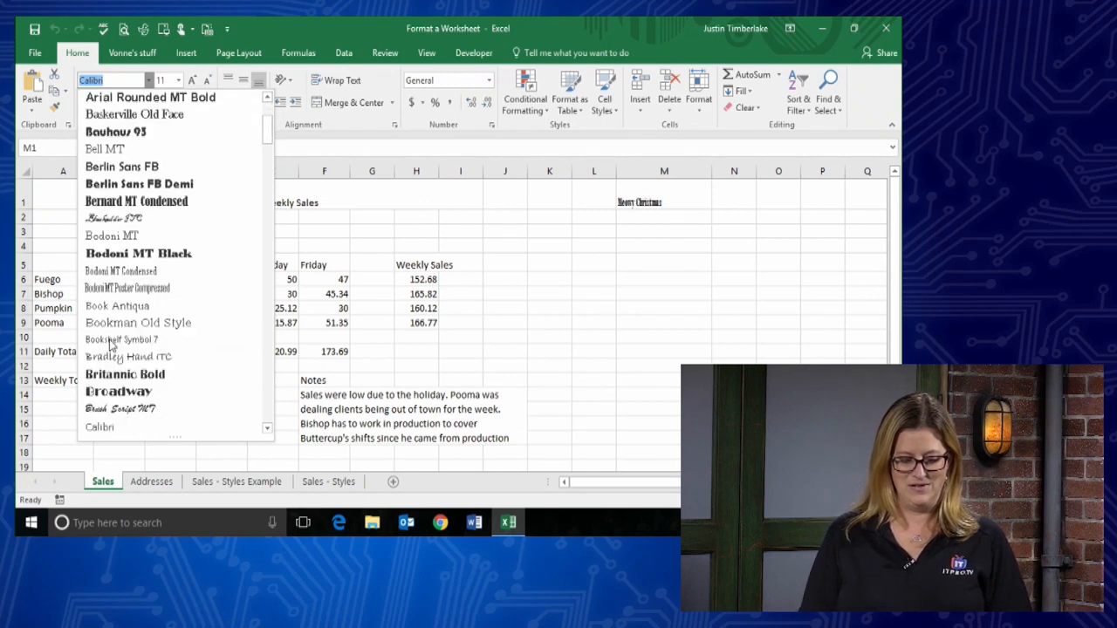
scroll(118, 342, down, 2)
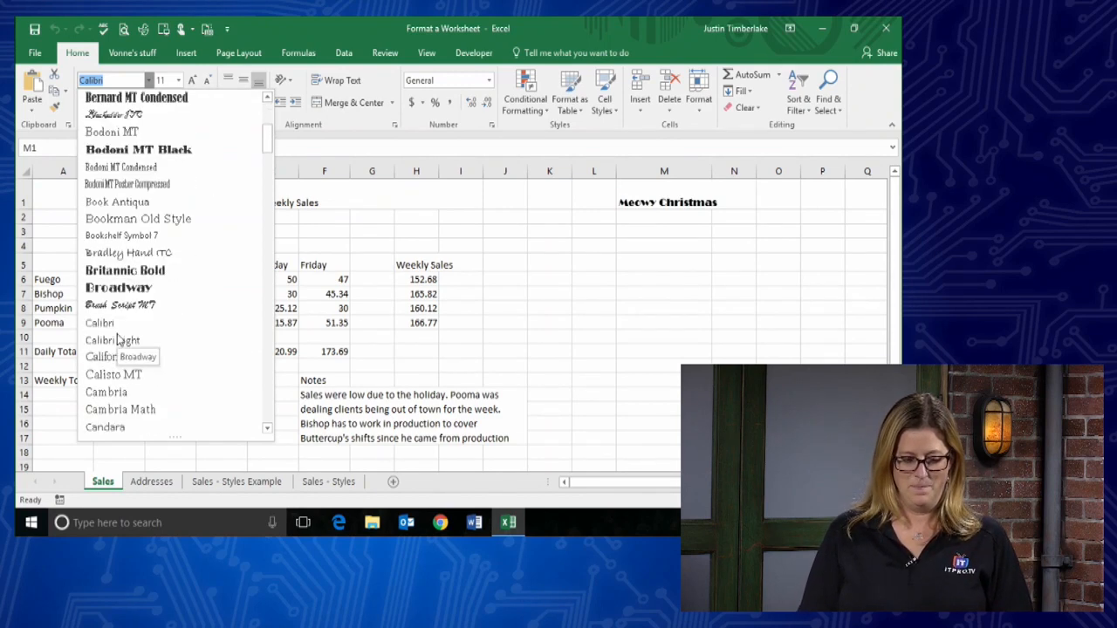
scroll(118, 340, up, 1)
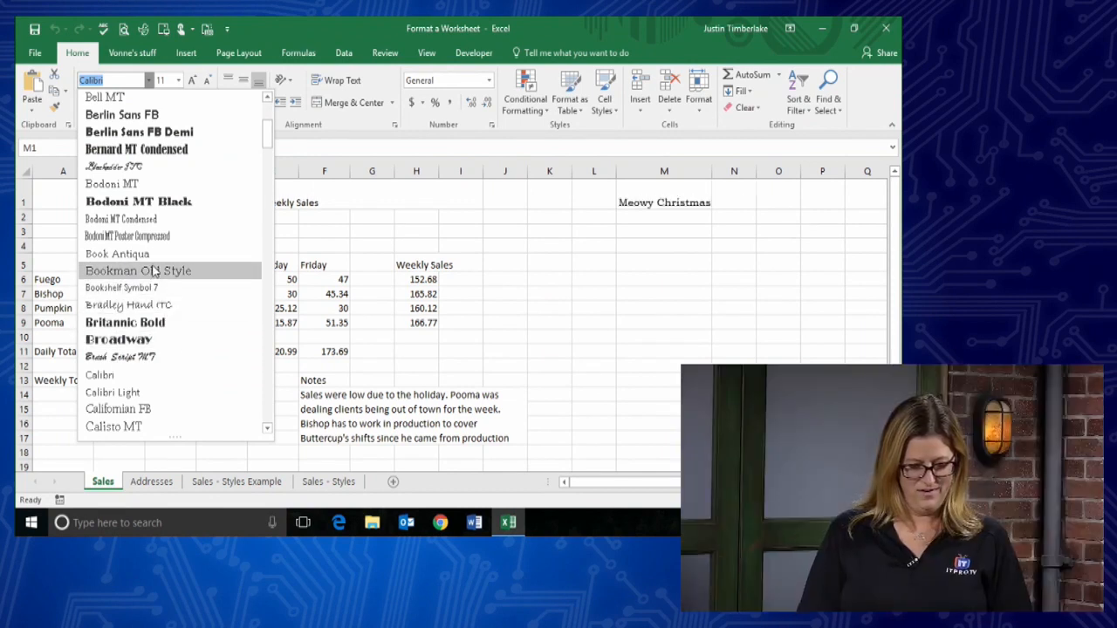
scroll(137, 181, up, 1)
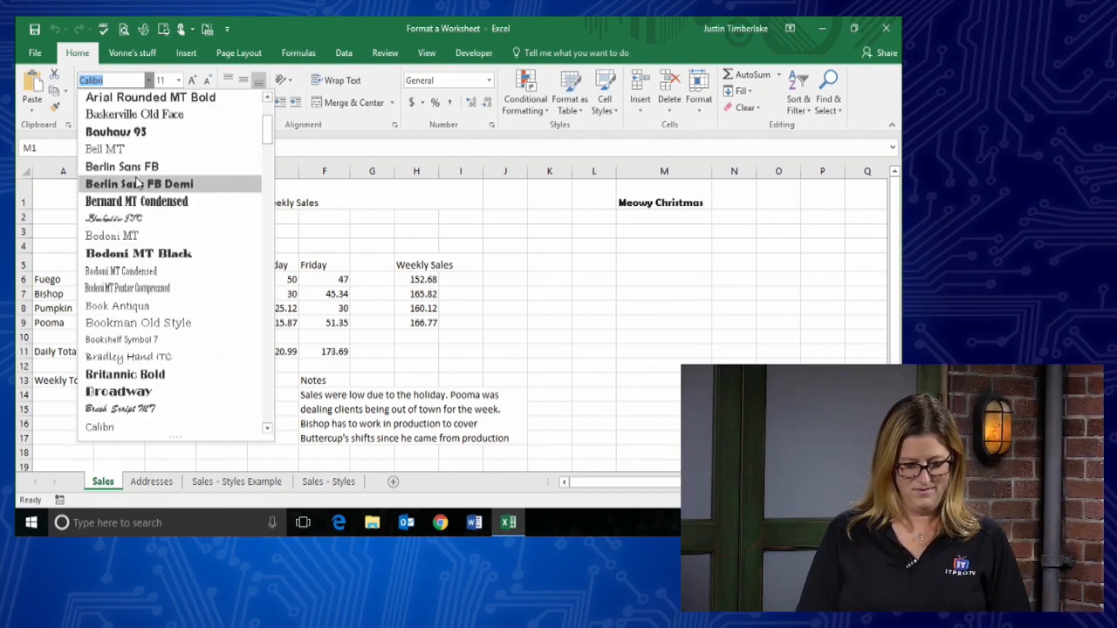
click(132, 132)
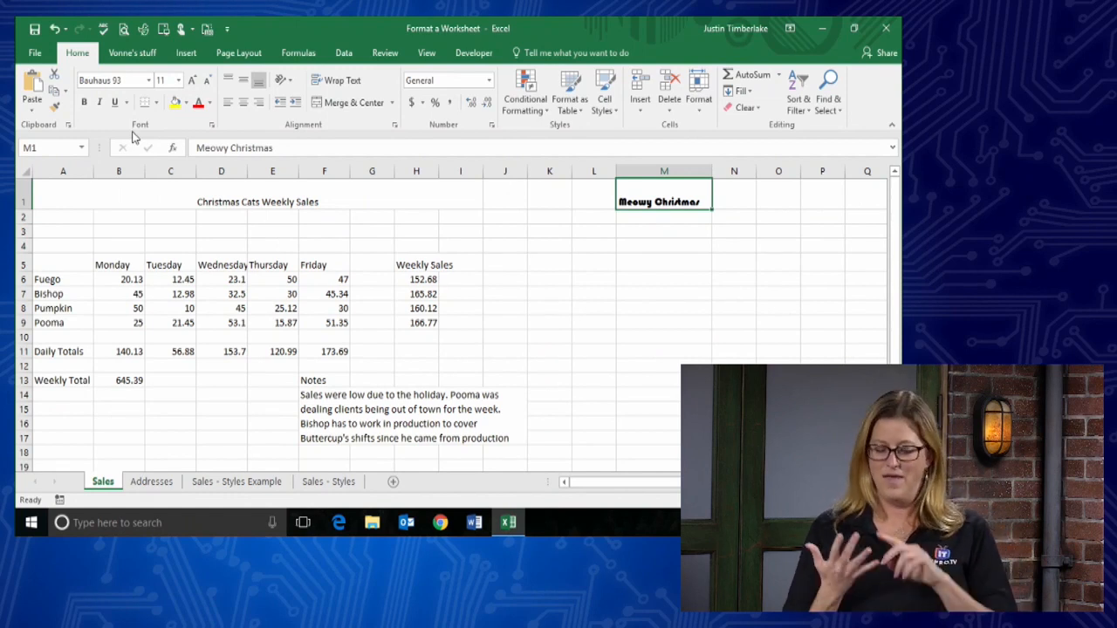
Set the font size of the text in cell M1 to 24, and change it to the custom size 23.5.
click(179, 80)
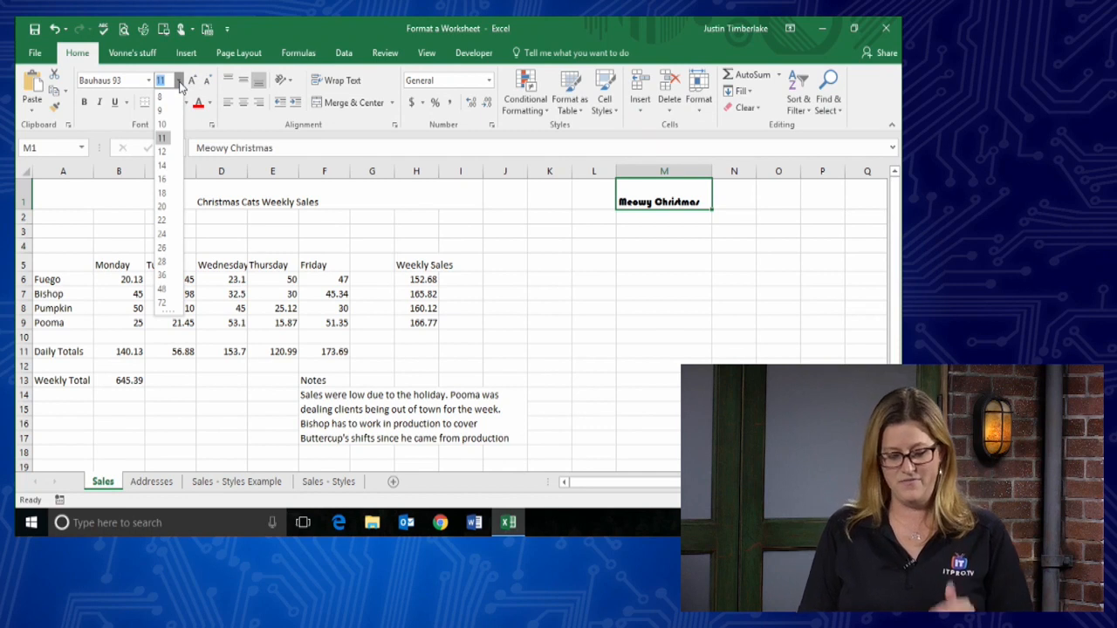
click(162, 235)
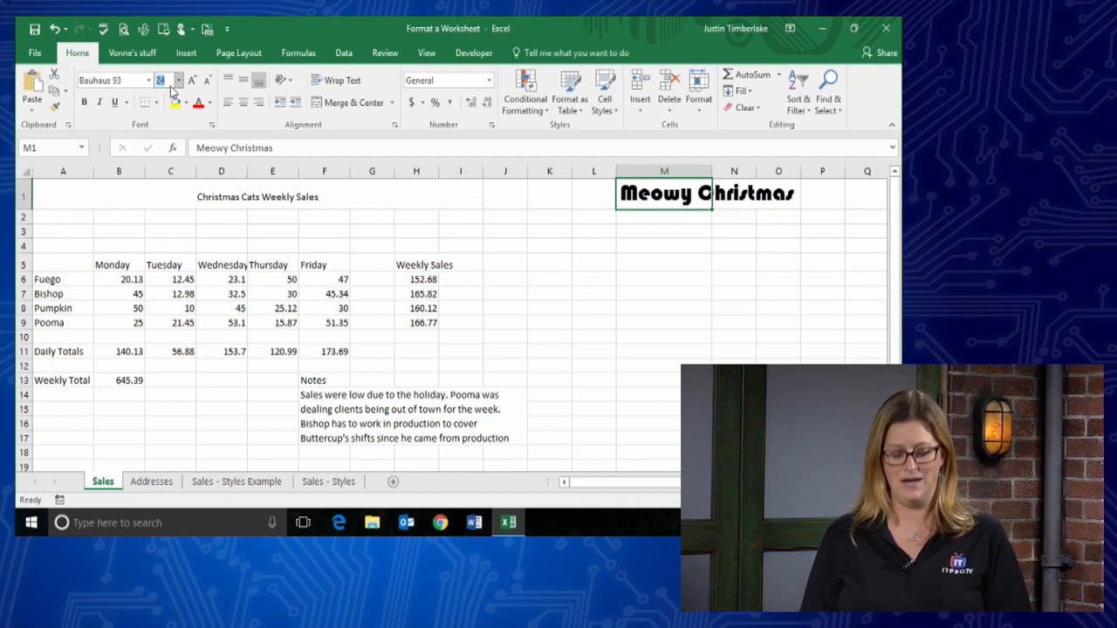
text(23.5)
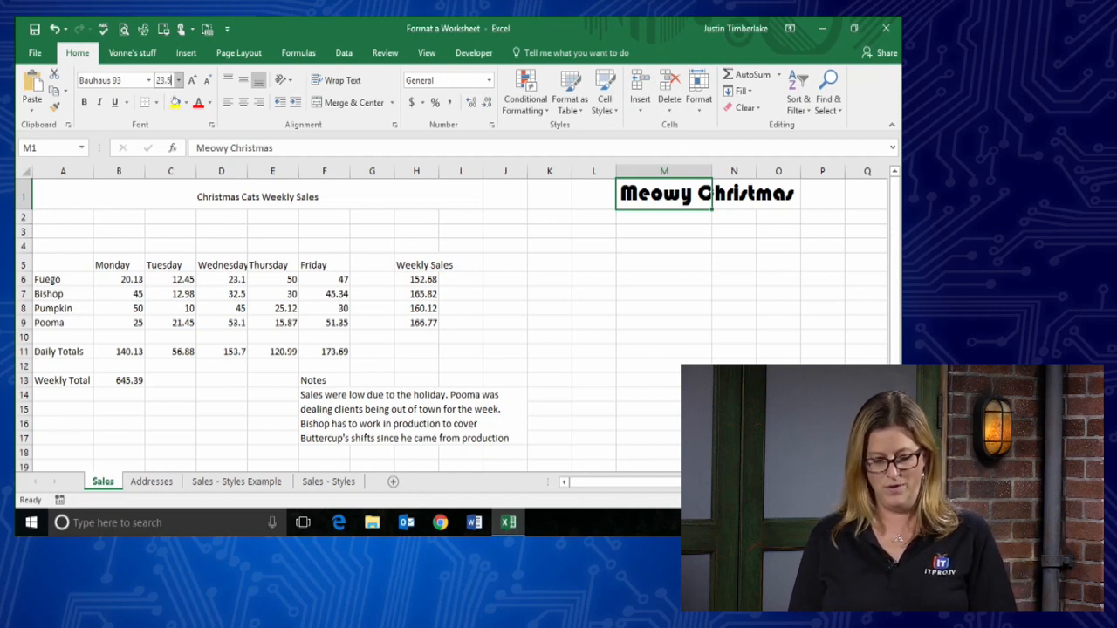
key(Return)
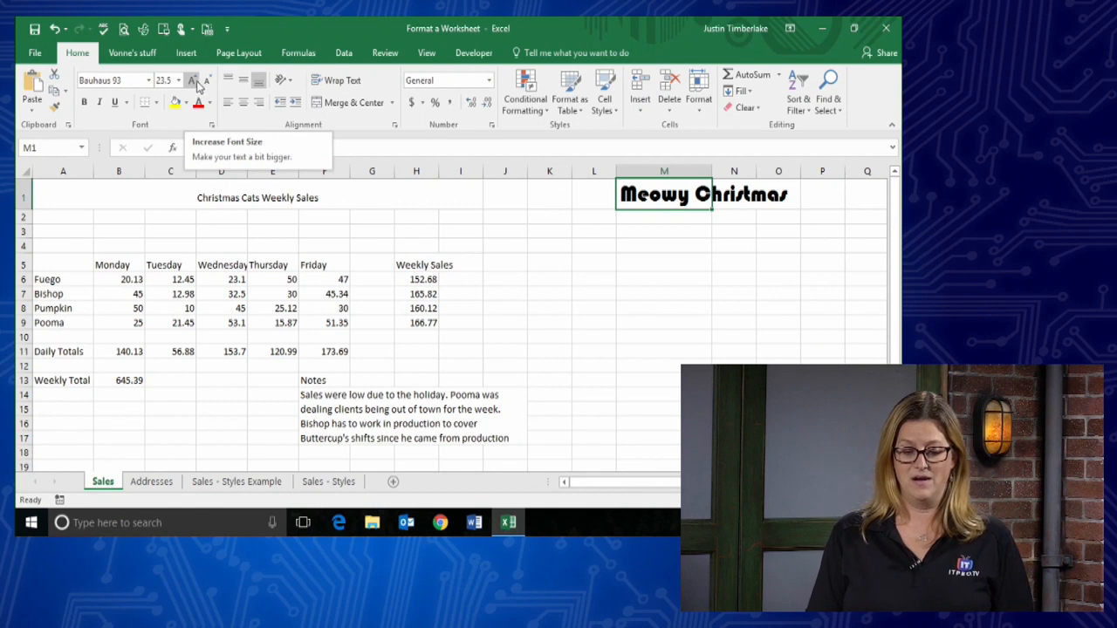
Enlarge the text in cell M1 in increments until its font size is 48.
click(193, 80)
click(194, 80)
click(194, 80)
click(194, 80)
click(194, 81)
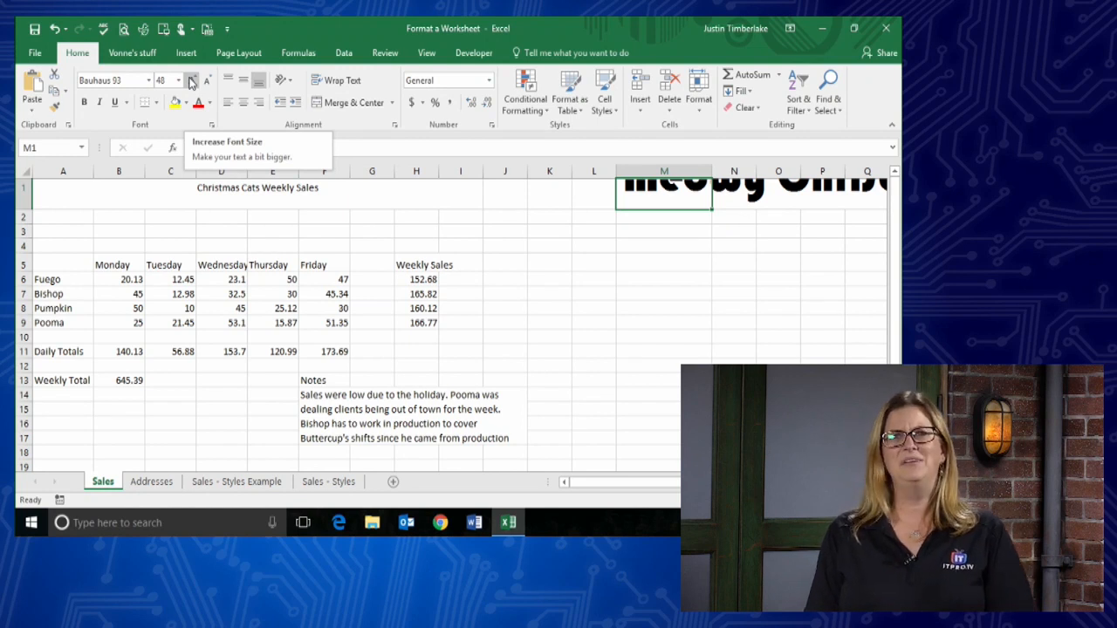
click(204, 81)
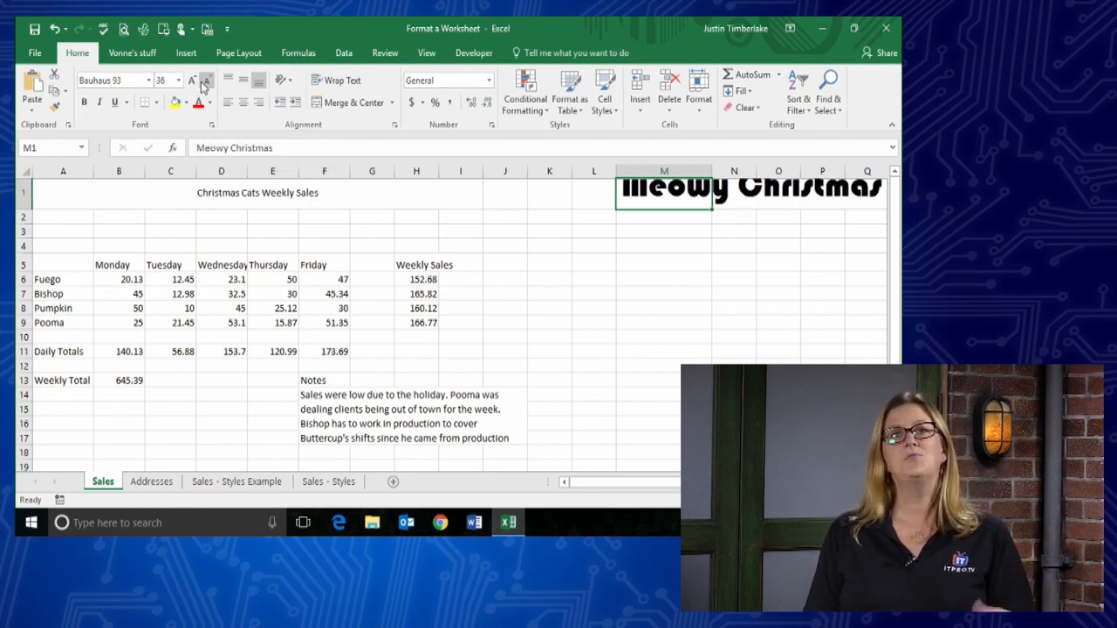
click(193, 81)
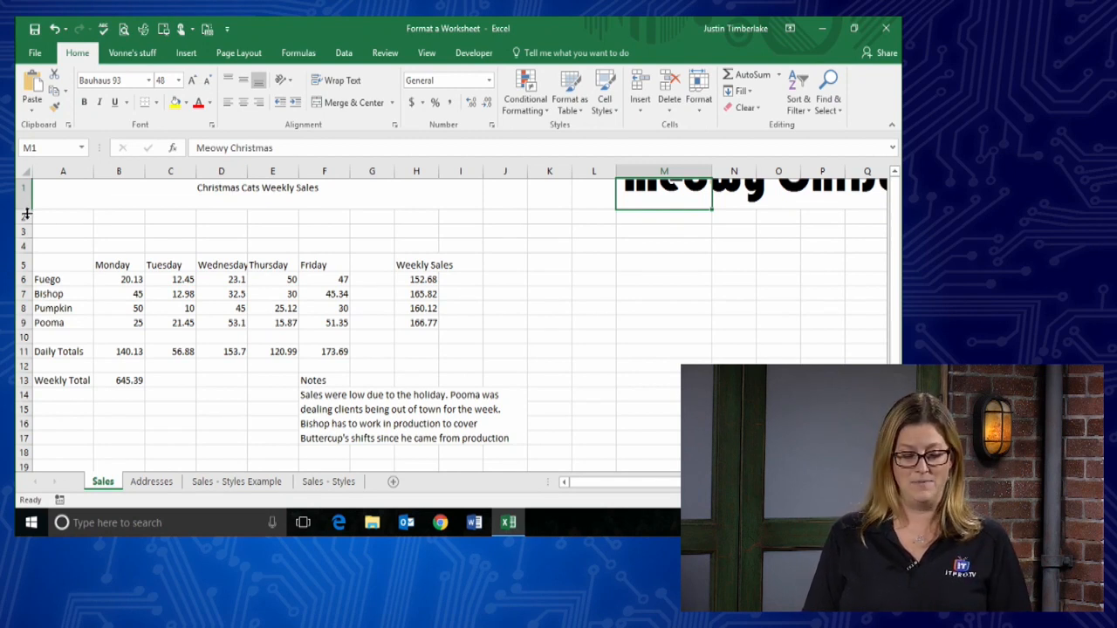
Make row 1 taller to fit the large text, and reduce the font size in M1 to 28.
drag(25, 211, 24, 242)
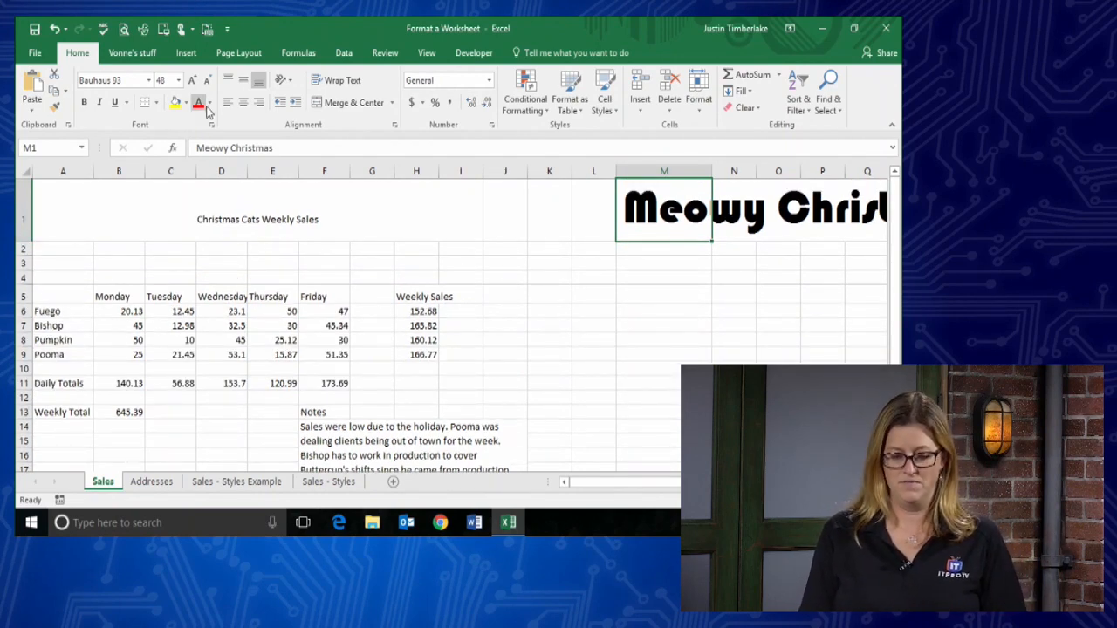
click(207, 81)
click(207, 80)
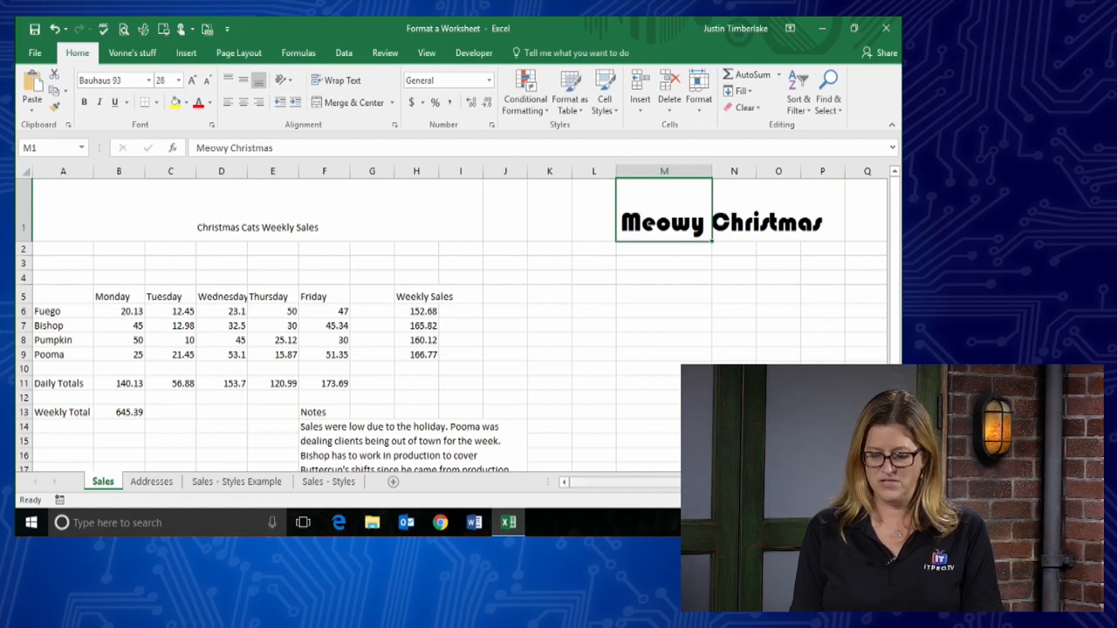
Try a double underline and a single underline on the Meowy Christmas text, and remove the underlining.
scroll(367, 262, right, 3)
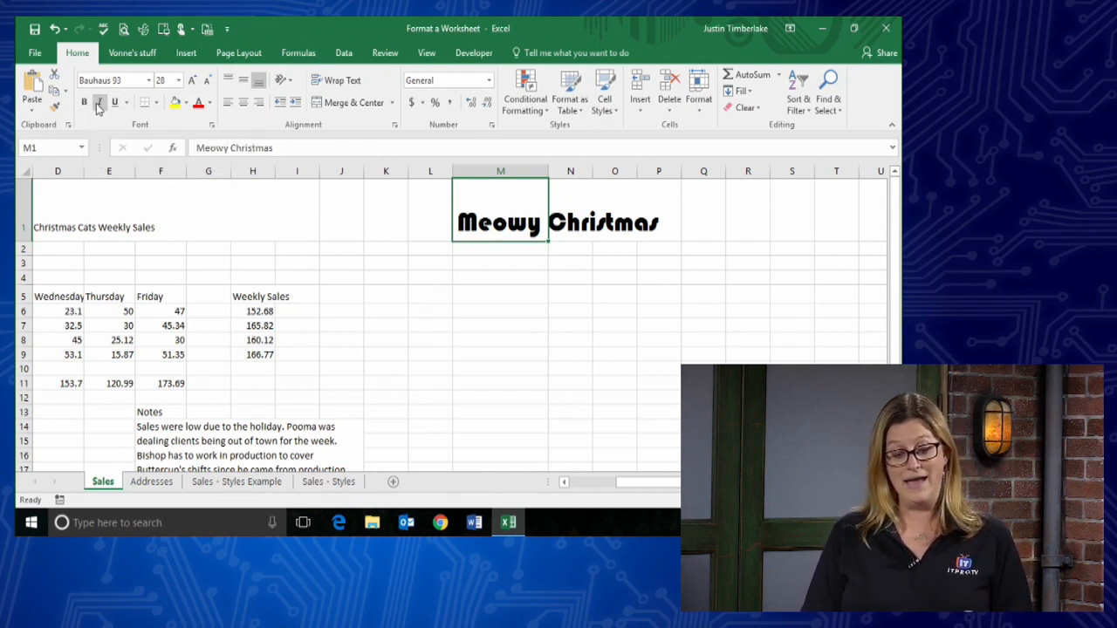
click(126, 103)
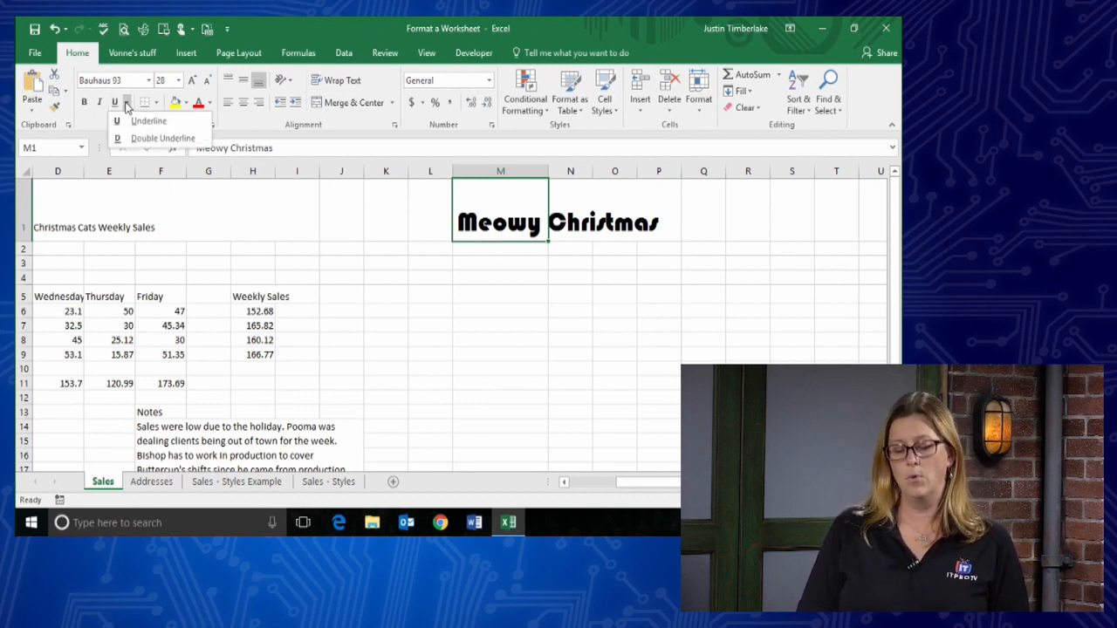
click(131, 133)
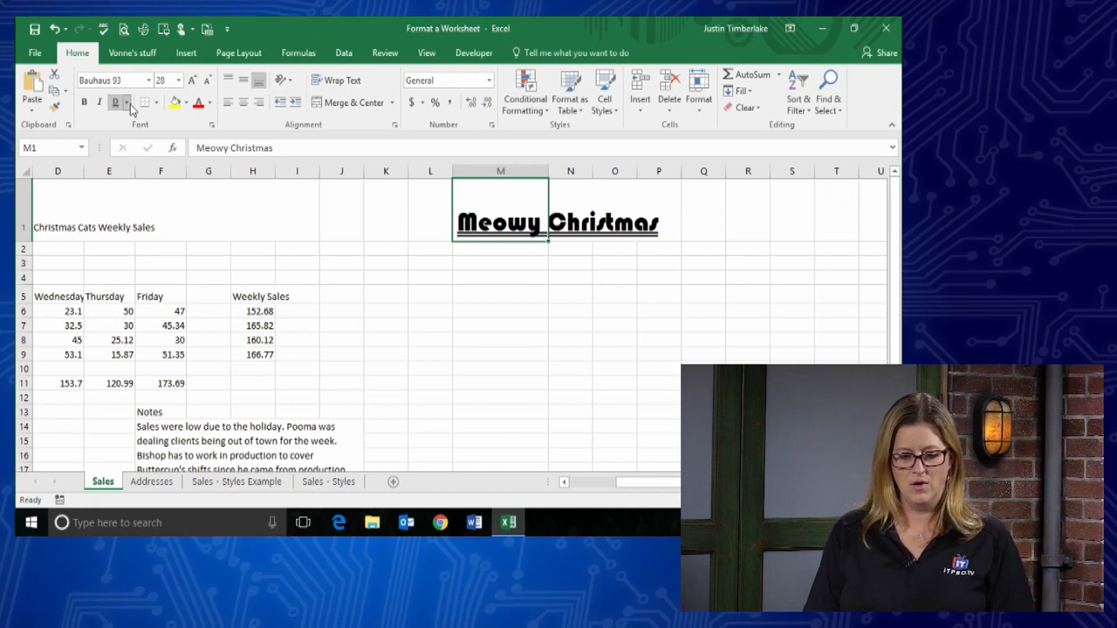
click(127, 103)
click(144, 120)
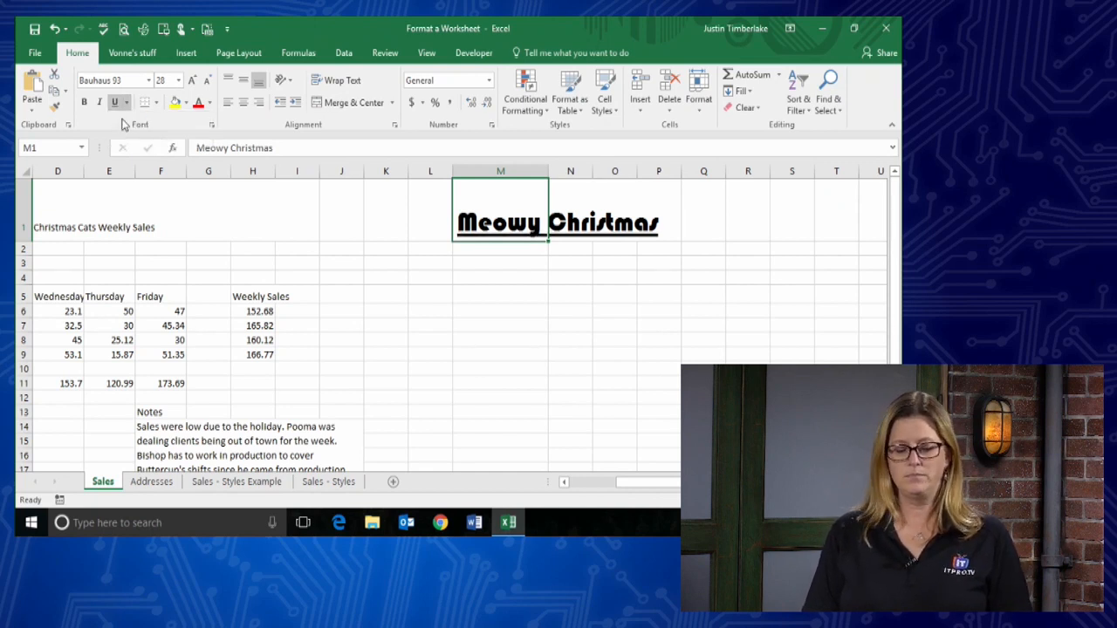
click(126, 103)
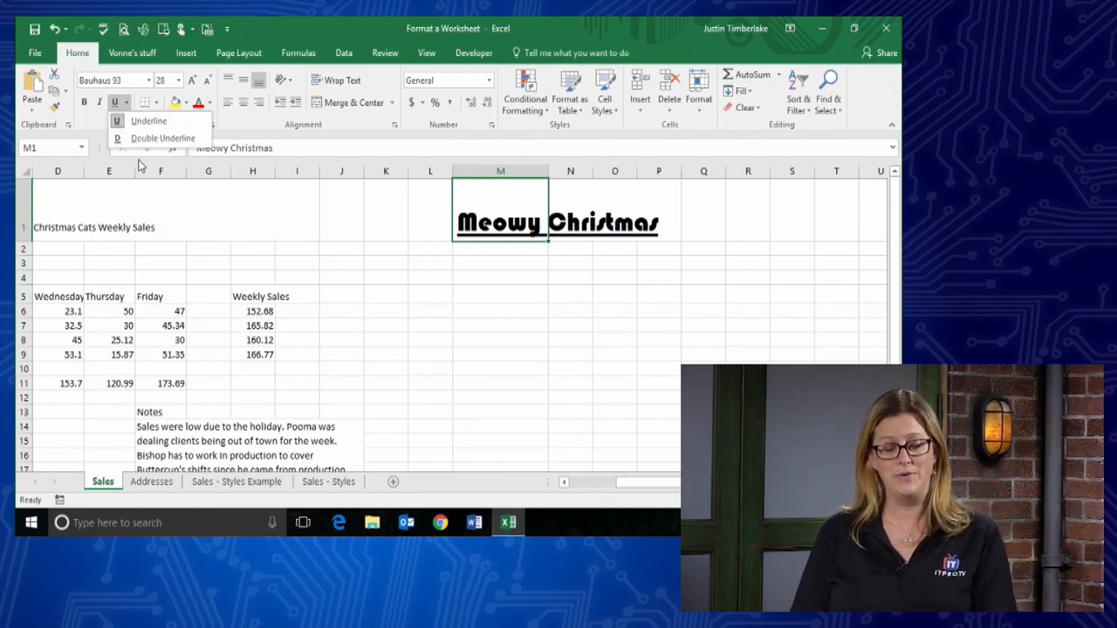
click(142, 121)
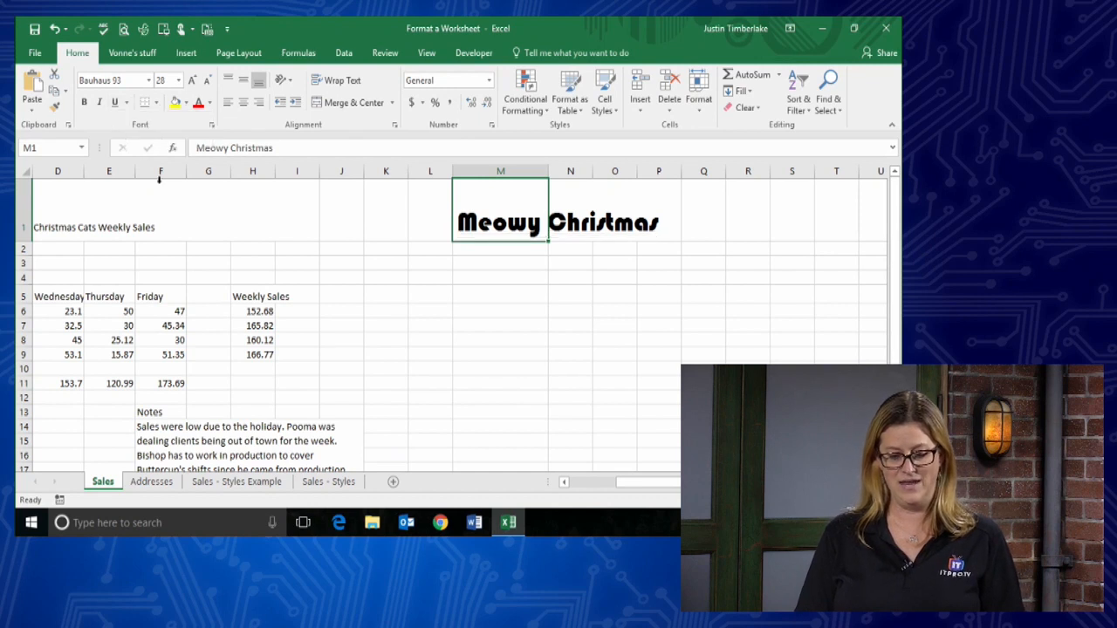
Try bold and italic on the Meowy Christmas text, and turn both off again.
click(84, 103)
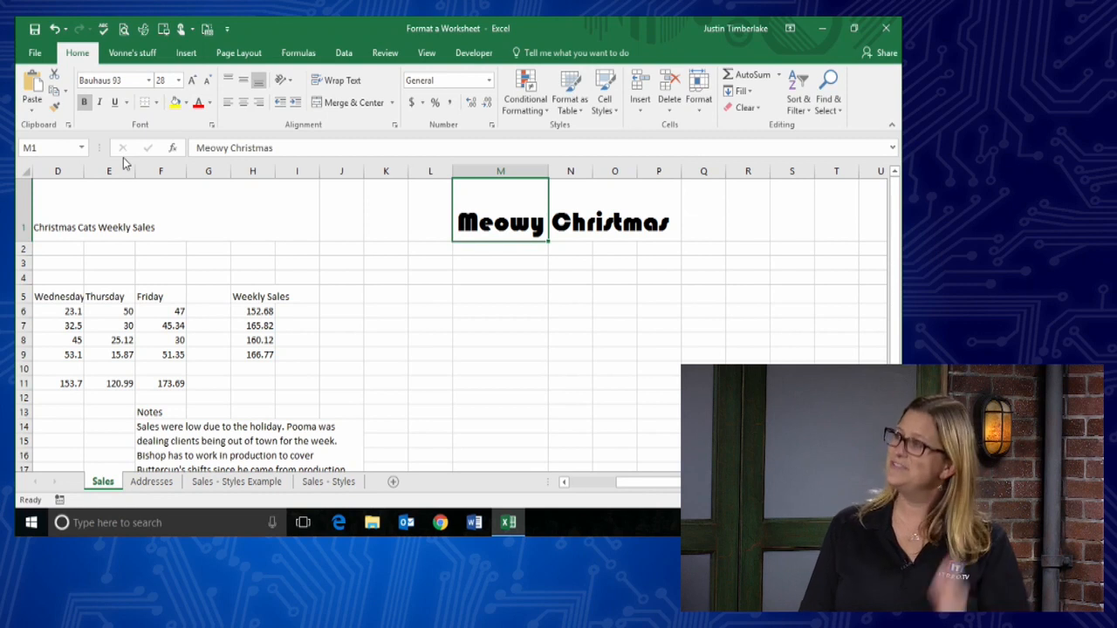
click(99, 103)
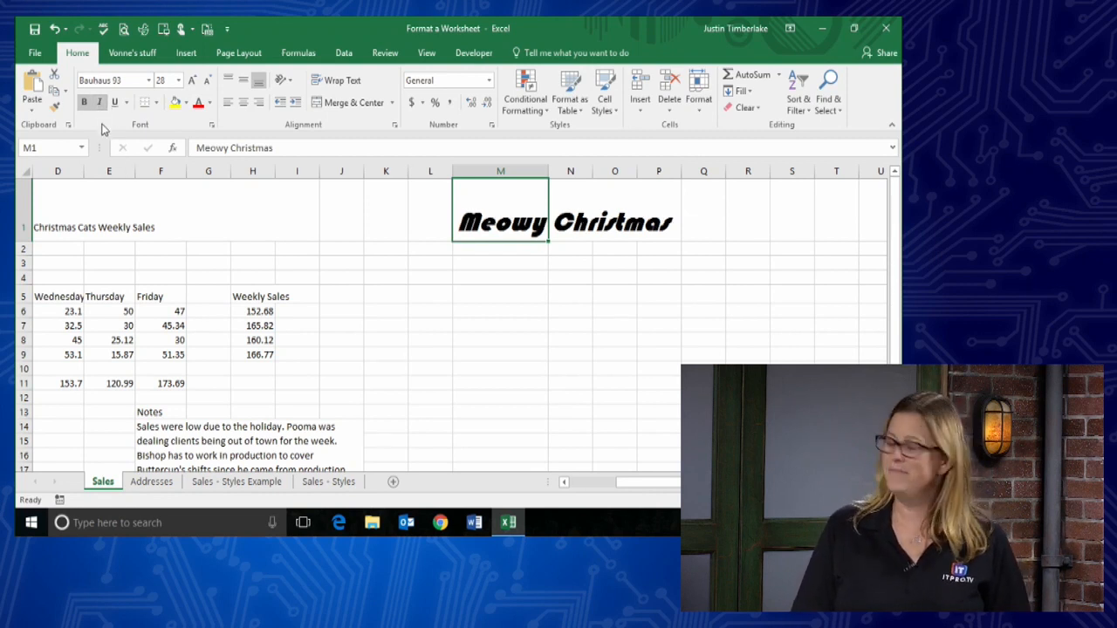
click(86, 104)
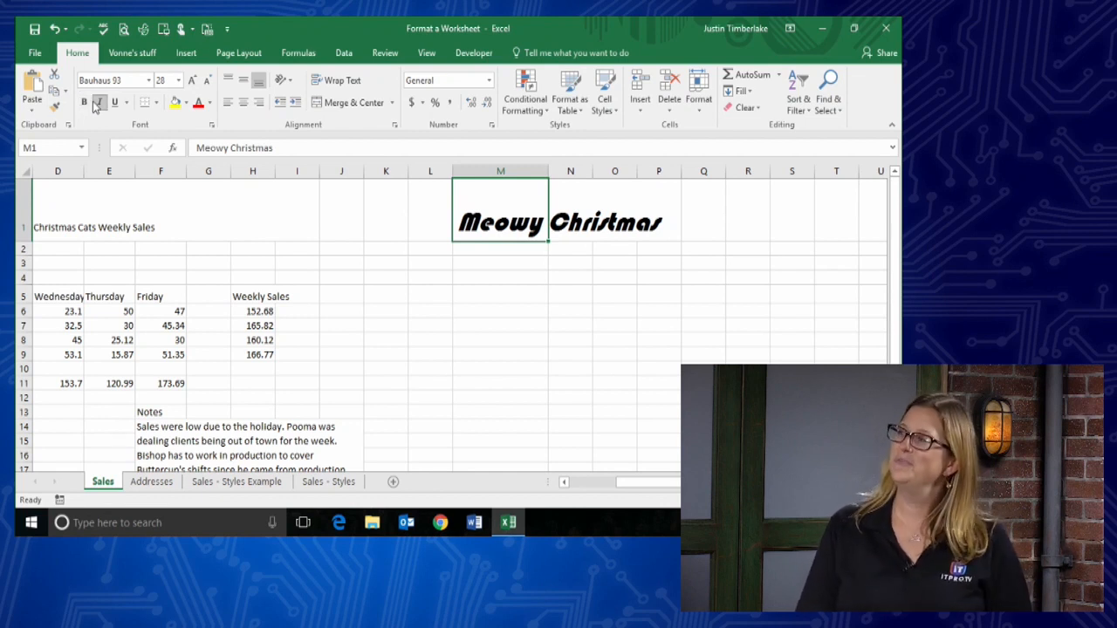
click(100, 104)
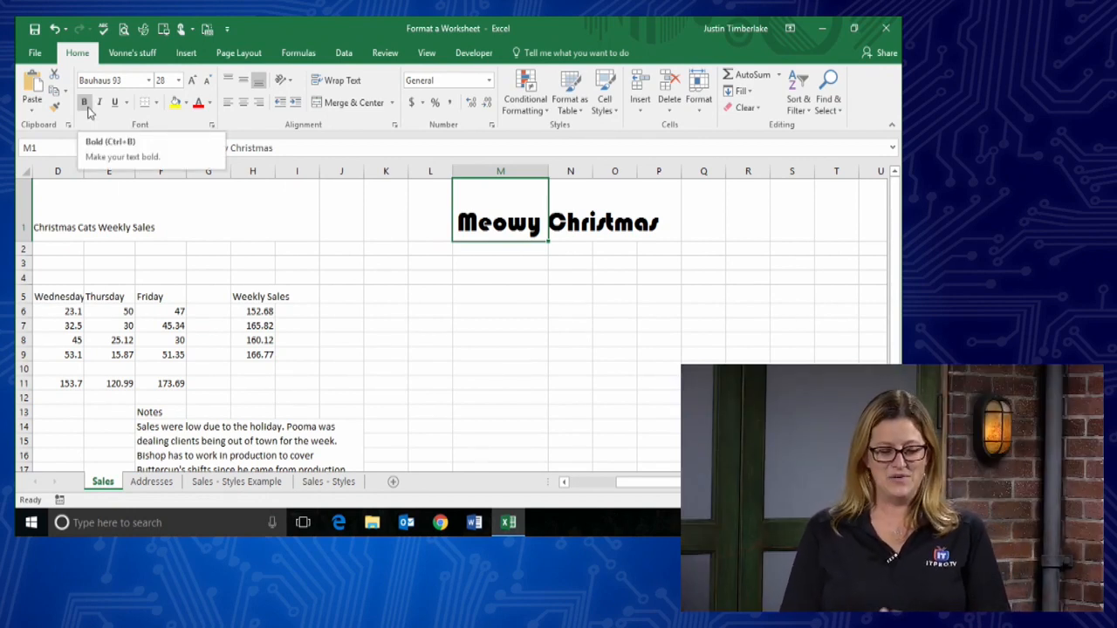
Fill cell M1 with a light gold theme color.
click(184, 104)
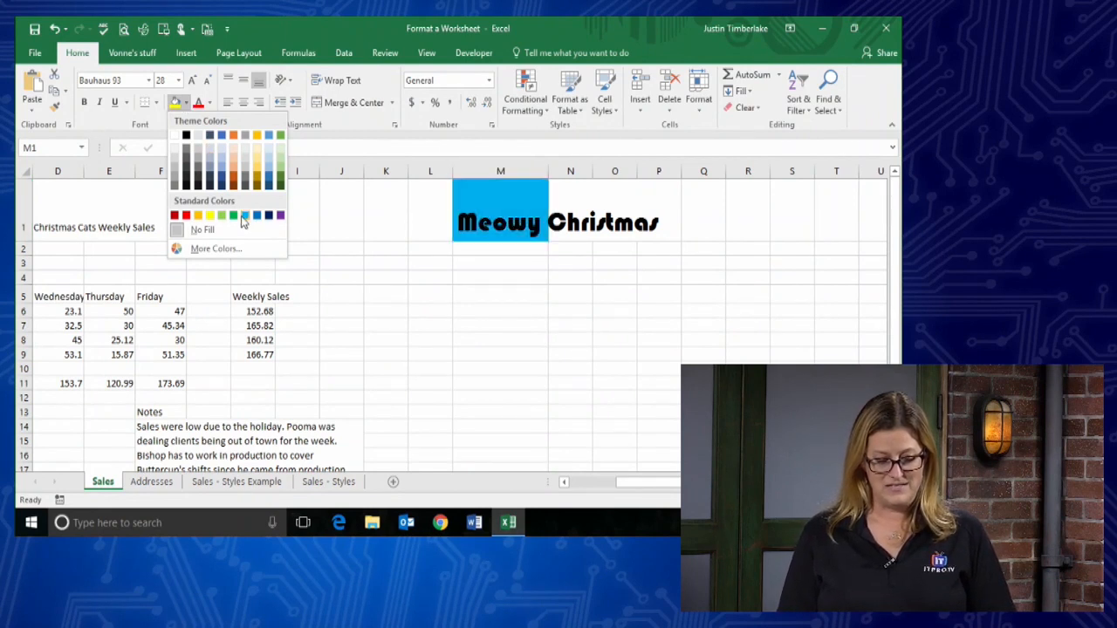
click(256, 156)
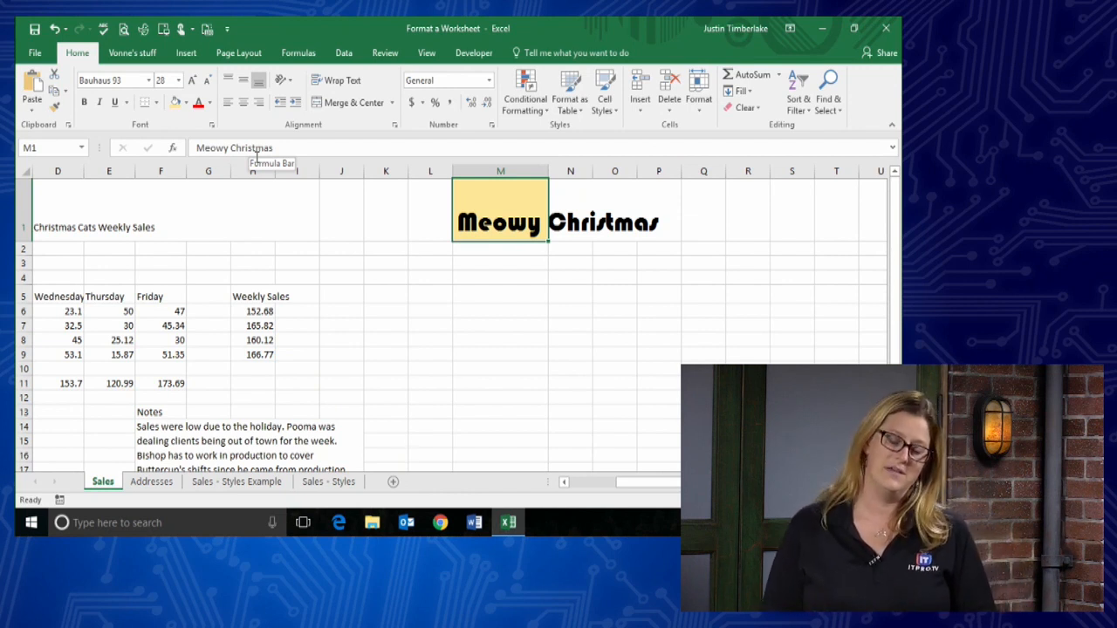
Color the Meowy Christmas text in cell M1 red.
click(209, 102)
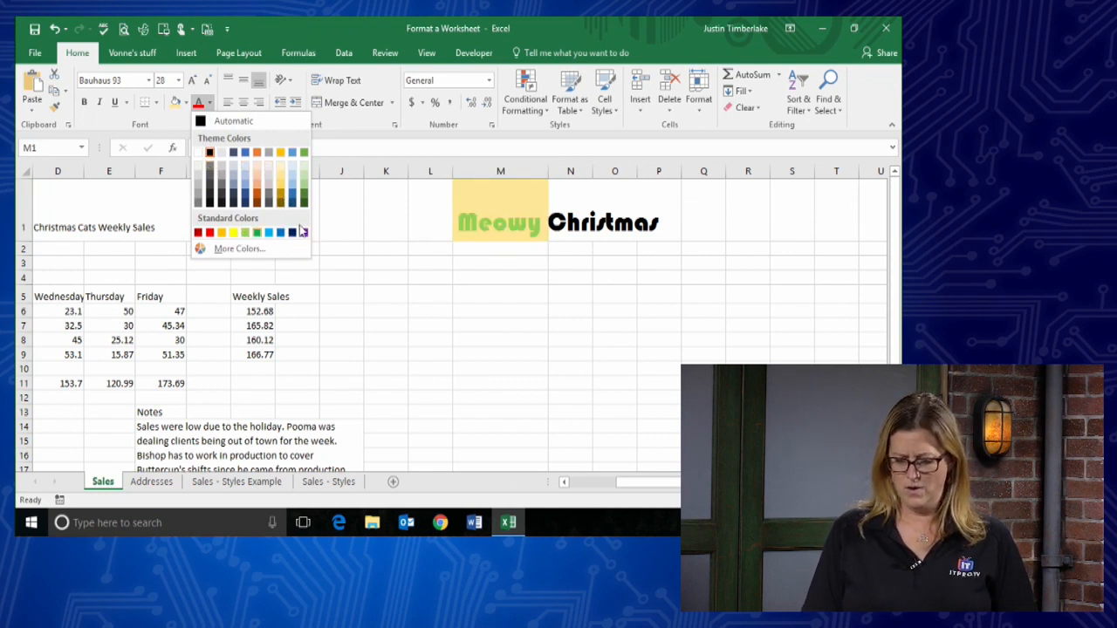
click(594, 218)
click(579, 214)
click(510, 220)
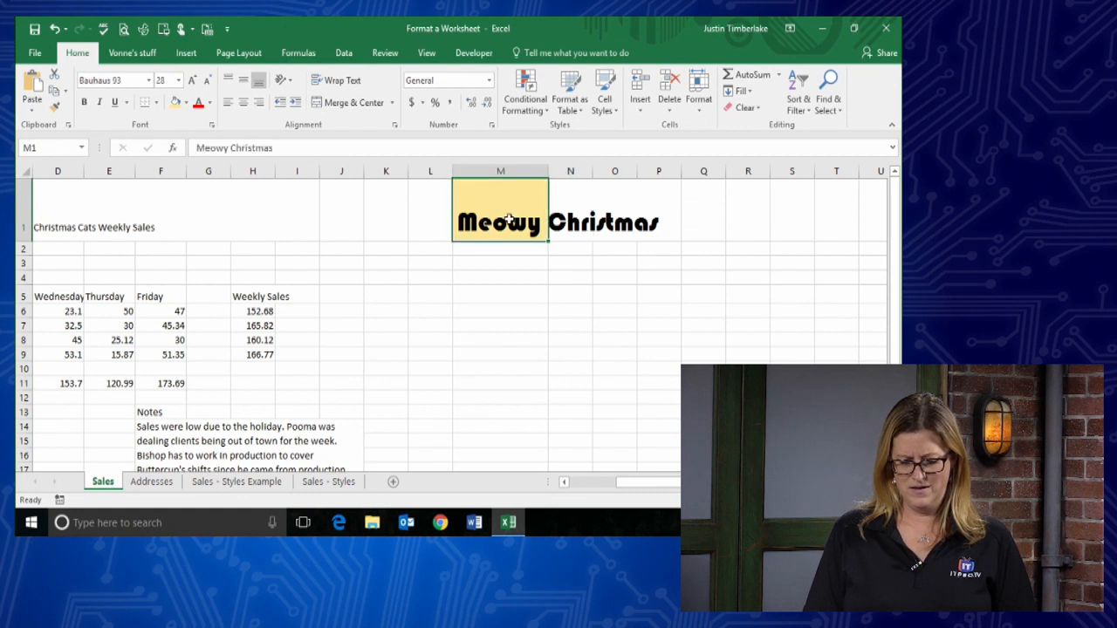
click(199, 103)
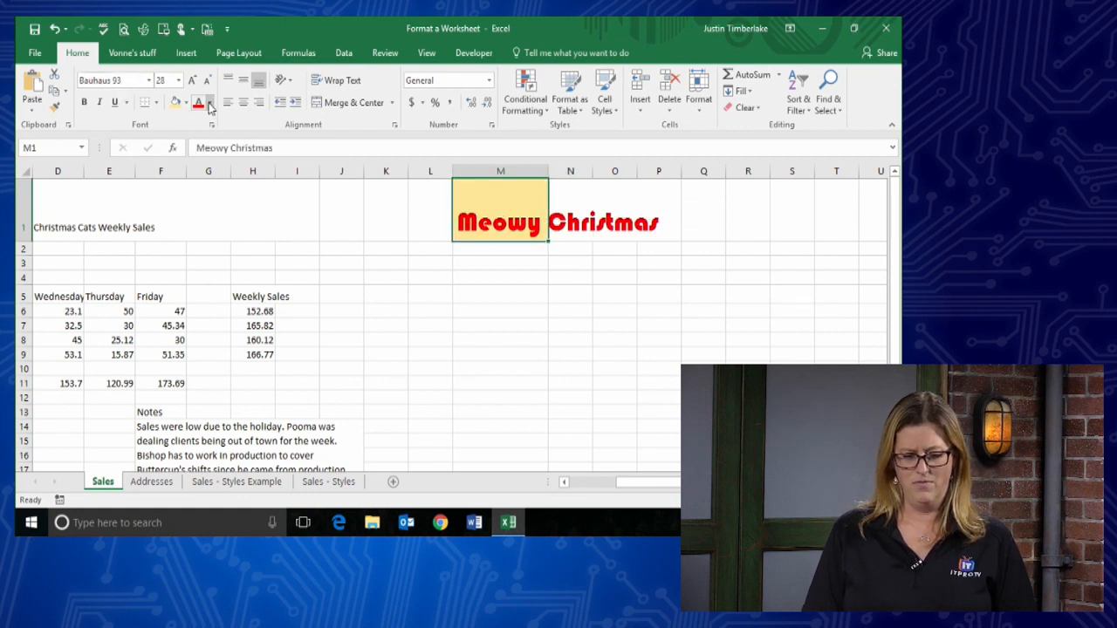
Change the font color in cell M1 to a light blue theme color.
click(209, 103)
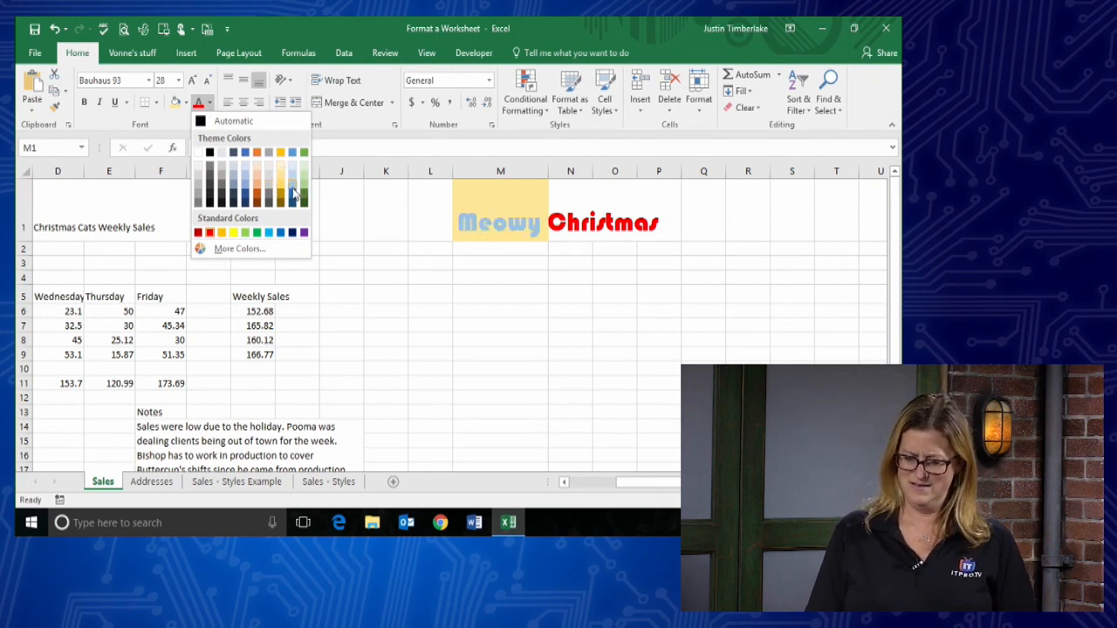
click(294, 193)
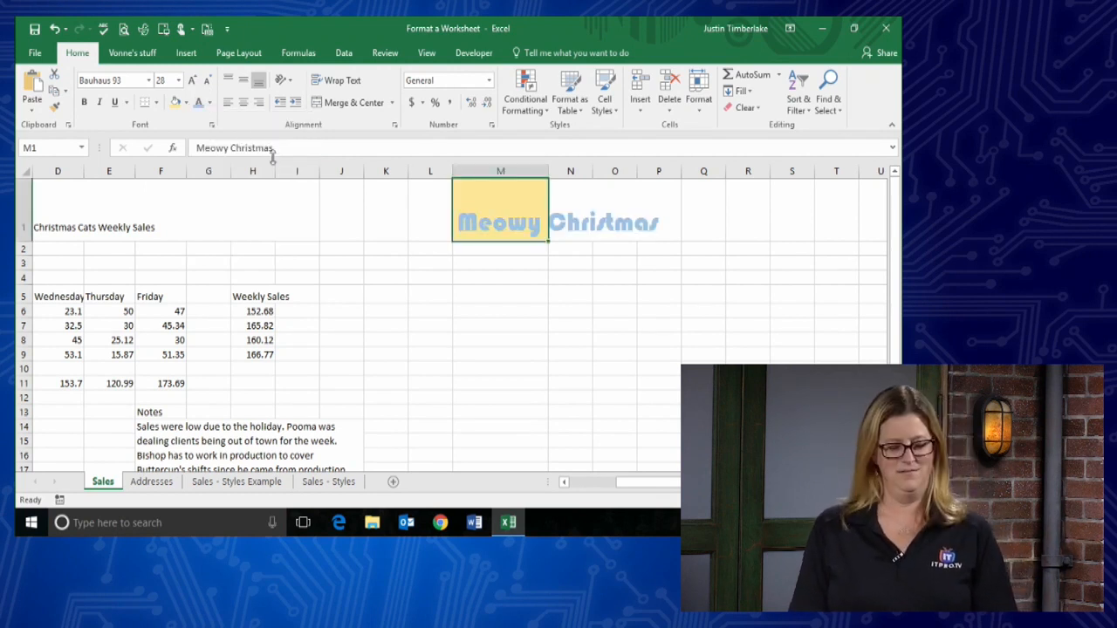
Color the Meowy Christmas text in cell M1 standard red.
click(209, 103)
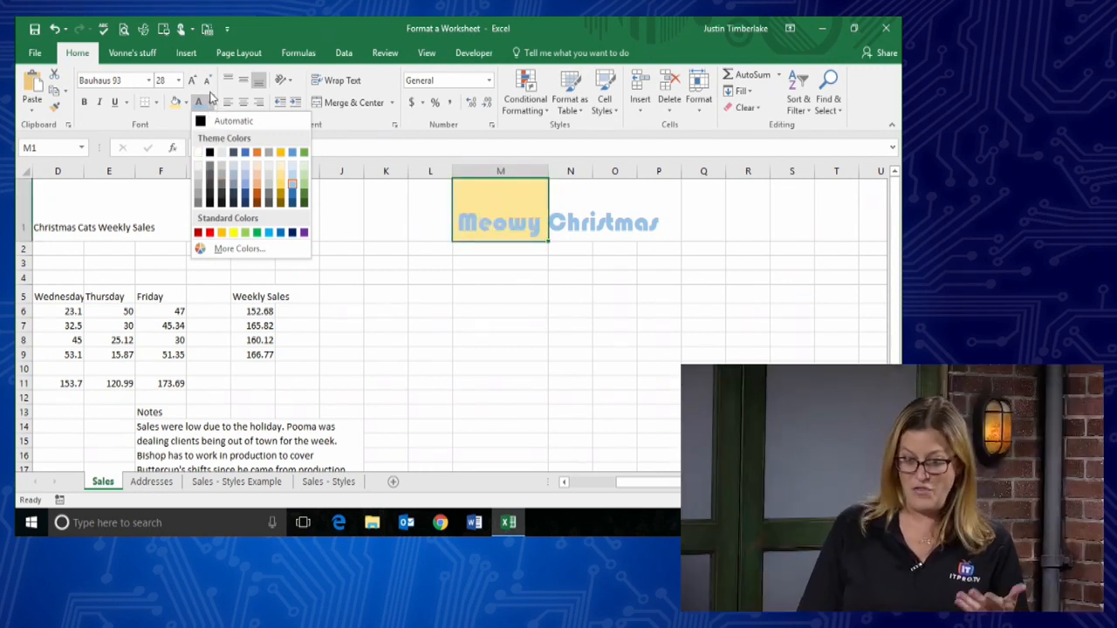
click(210, 102)
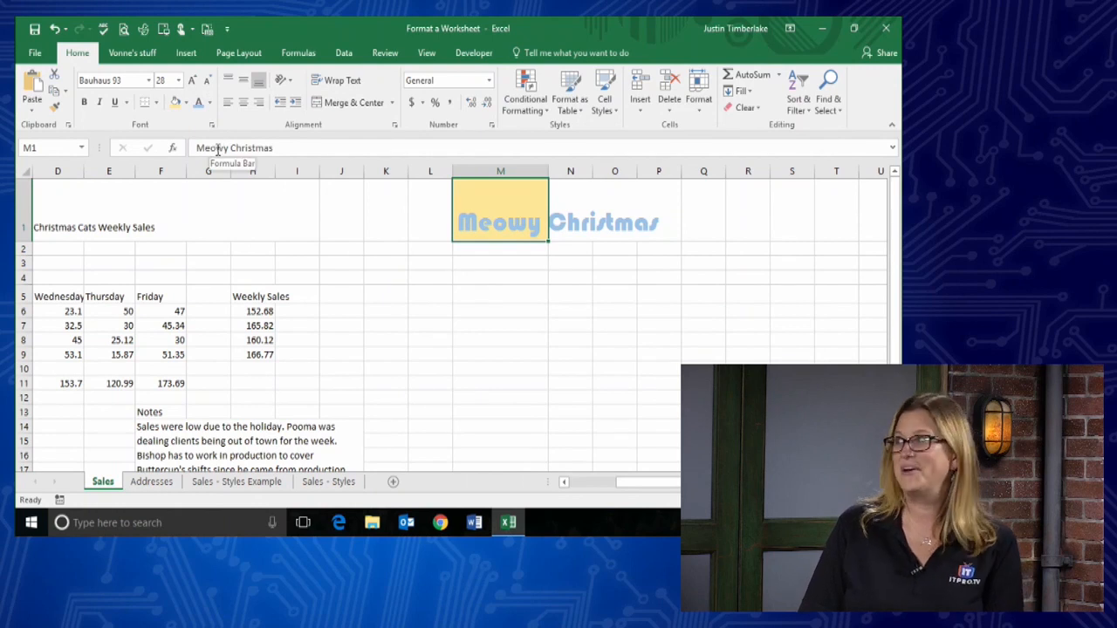
click(210, 102)
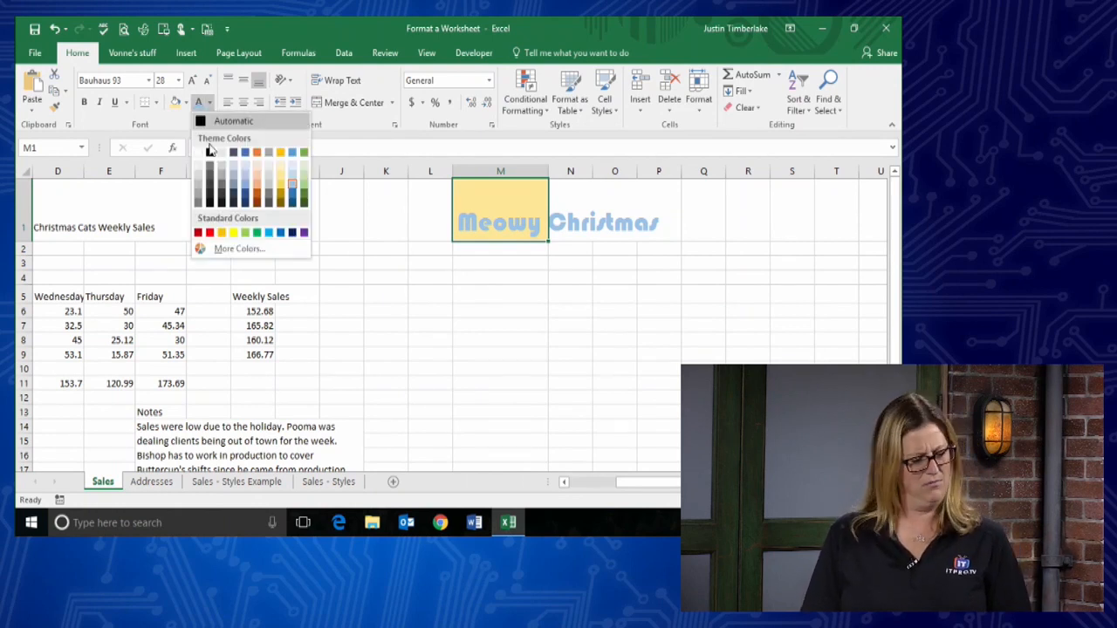
click(210, 231)
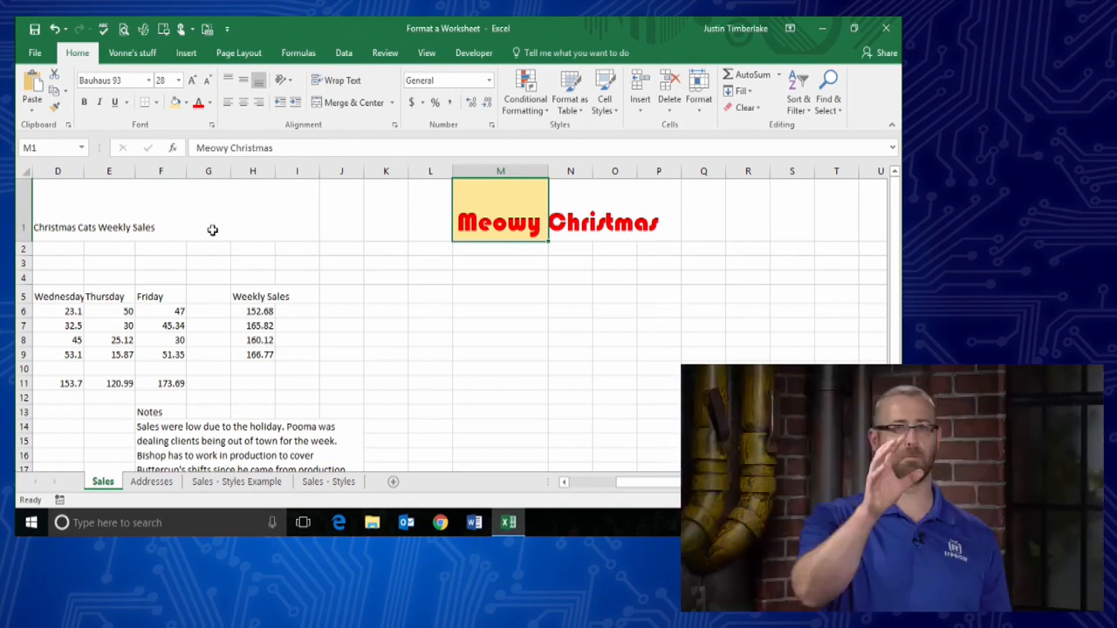
Change the Meowy Christmas text in cell M1 to a darker green theme color.
click(210, 103)
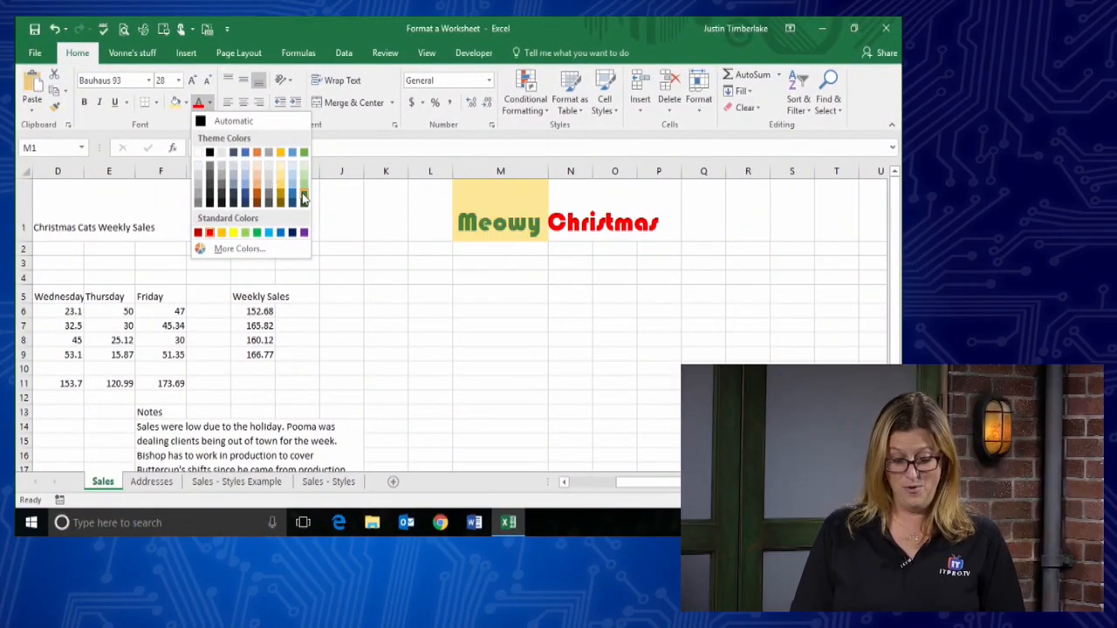
click(302, 199)
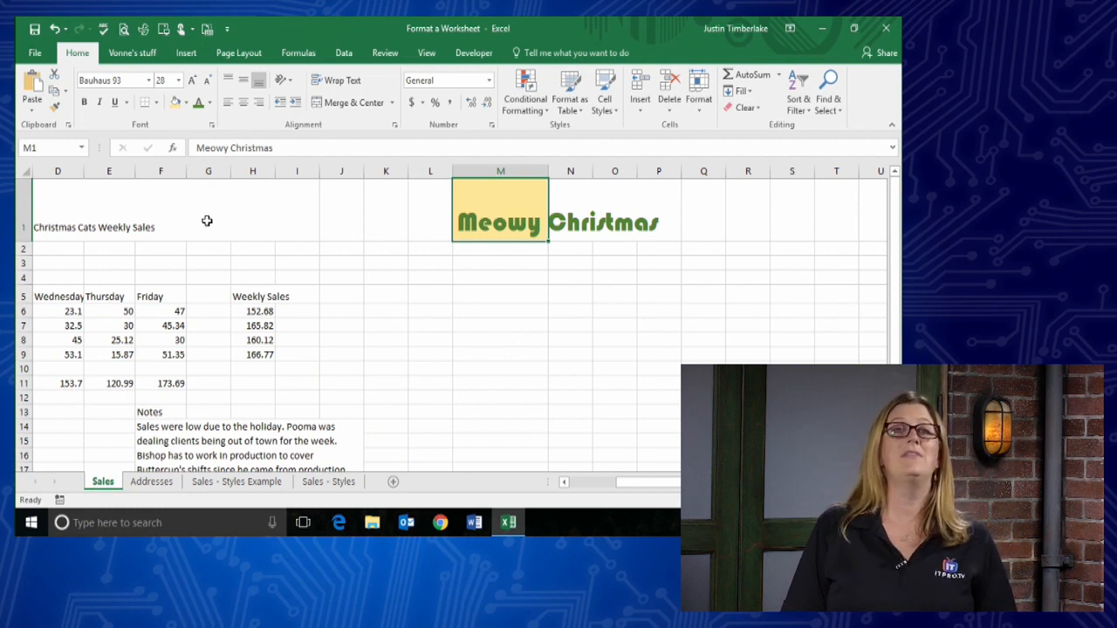
click(295, 260)
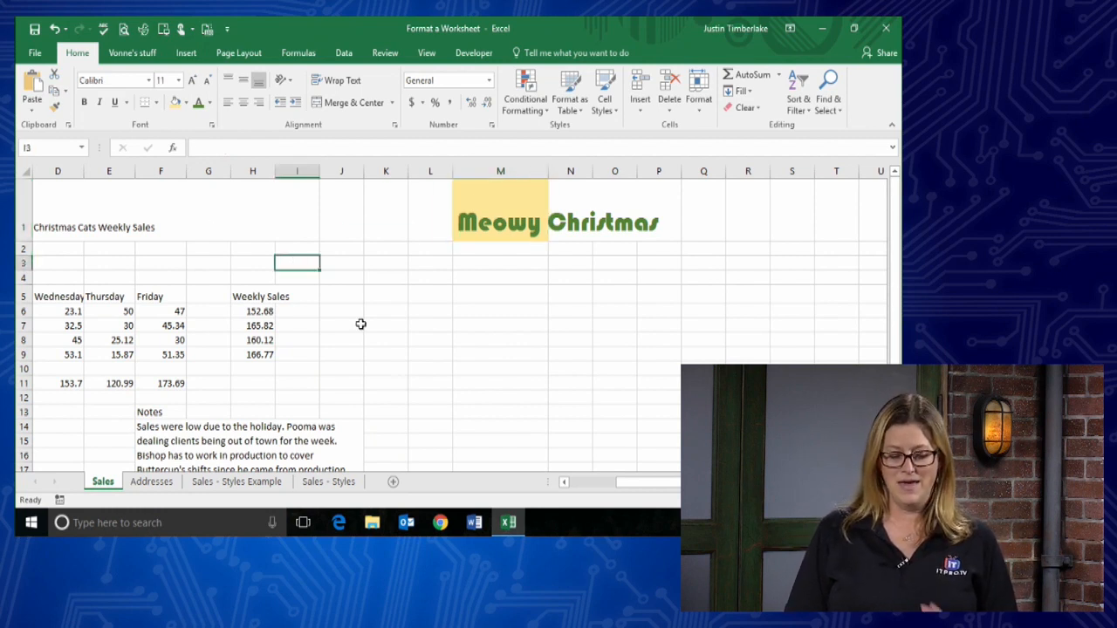
Apply a bottom border to the blank cell range K4:L7.
drag(689, 483, 591, 487)
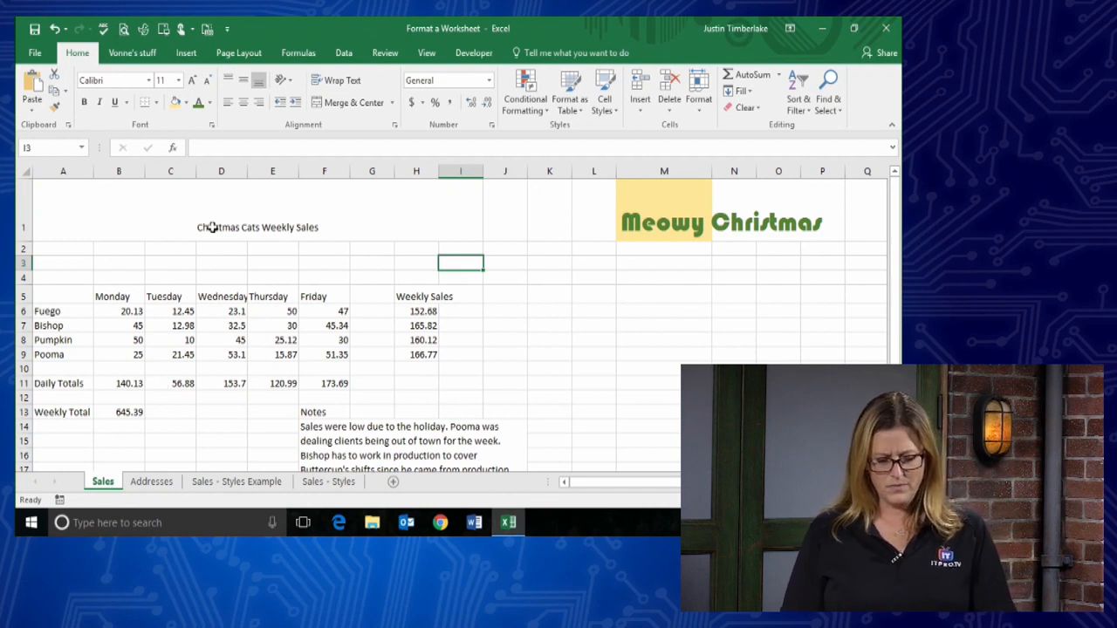
click(238, 221)
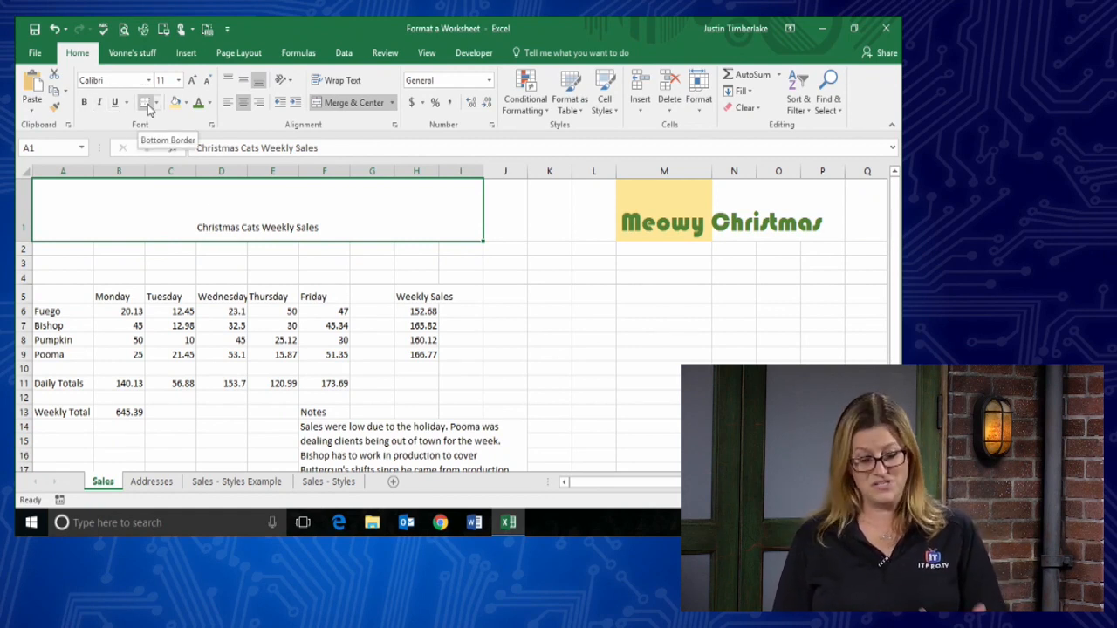
click(501, 293)
drag(553, 276, 605, 325)
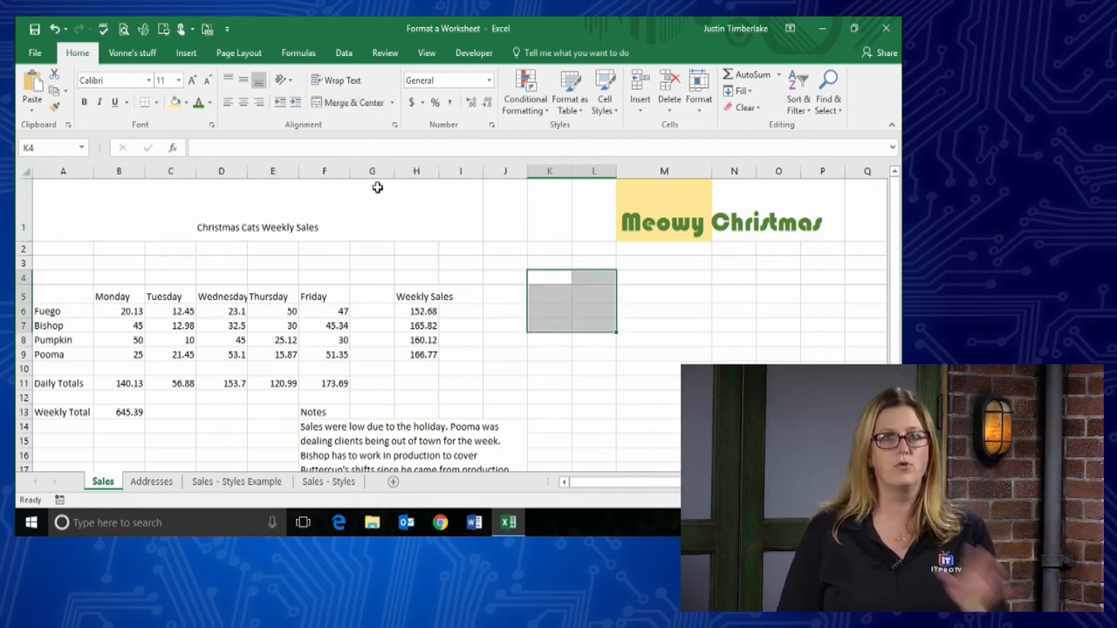
click(157, 103)
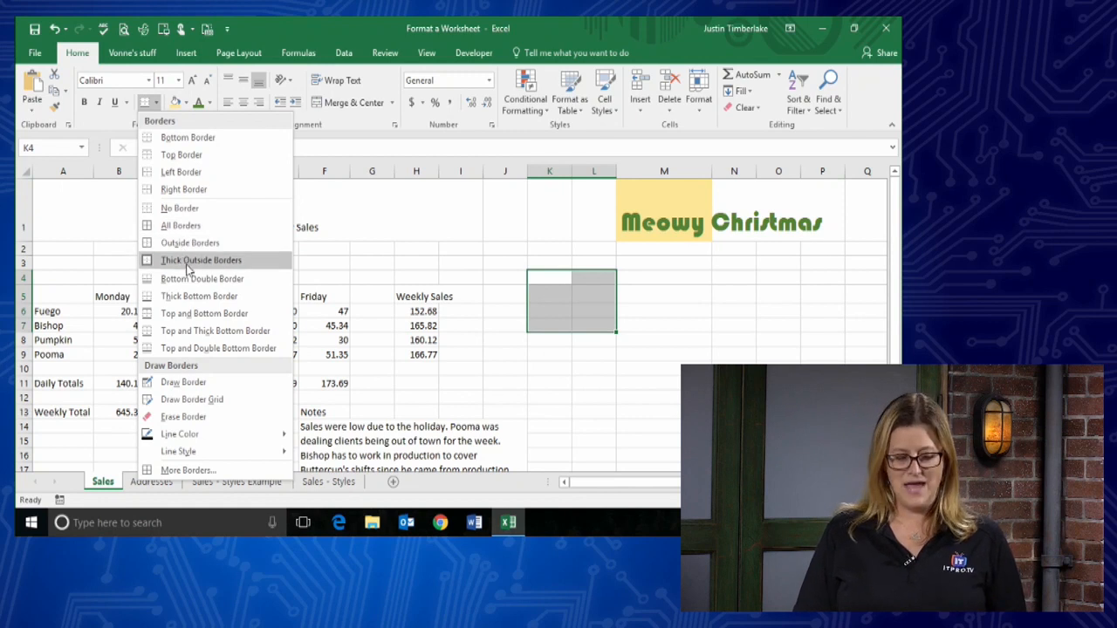
click(192, 143)
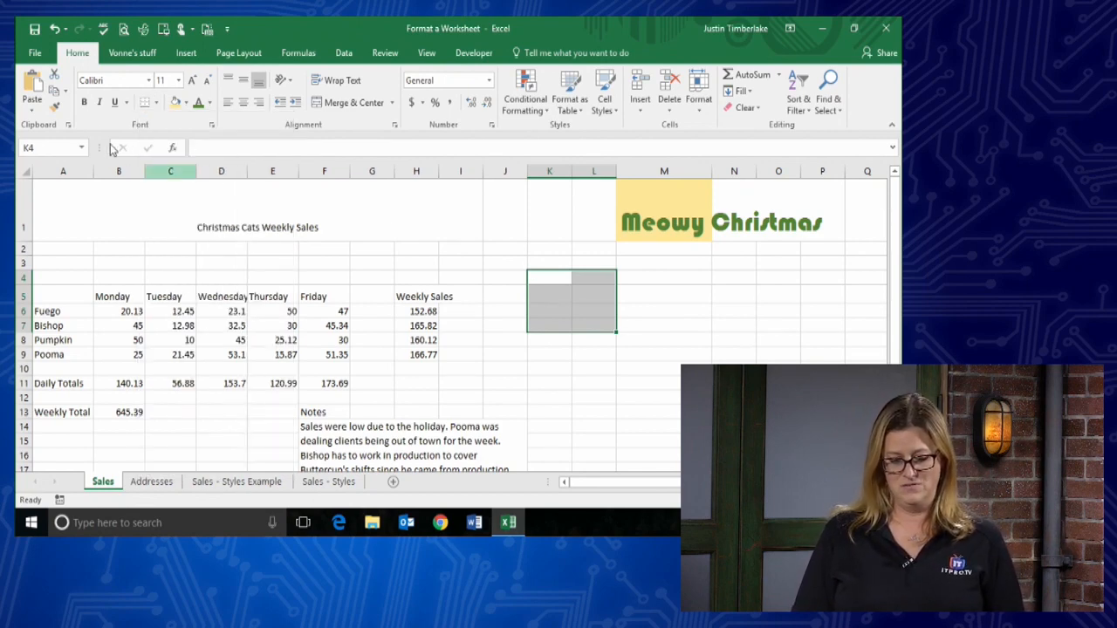
click(154, 102)
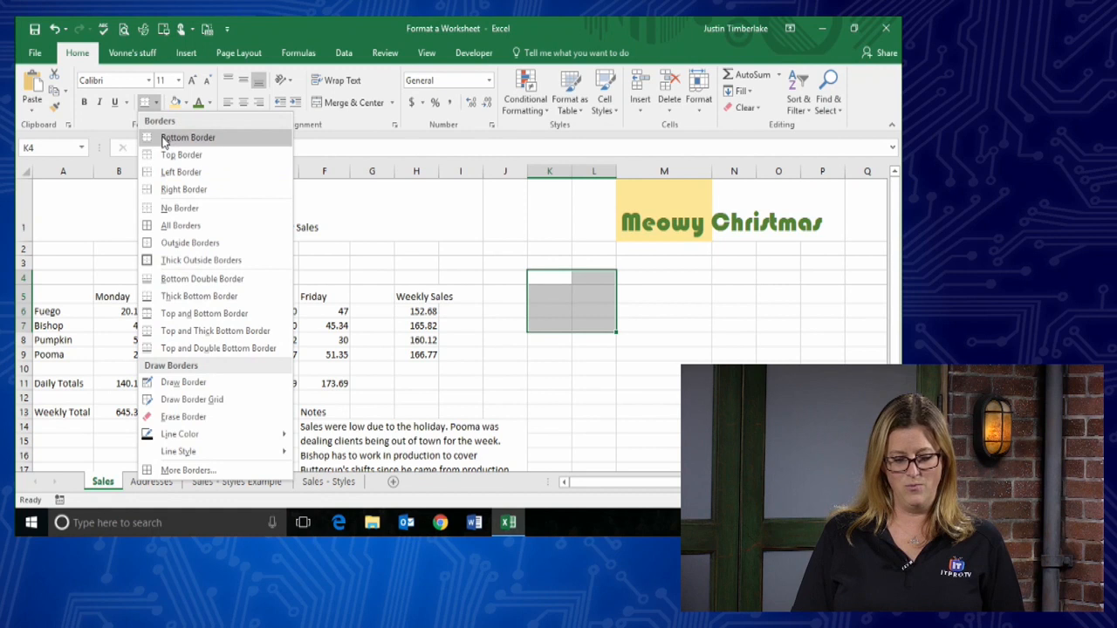
click(166, 143)
click(677, 314)
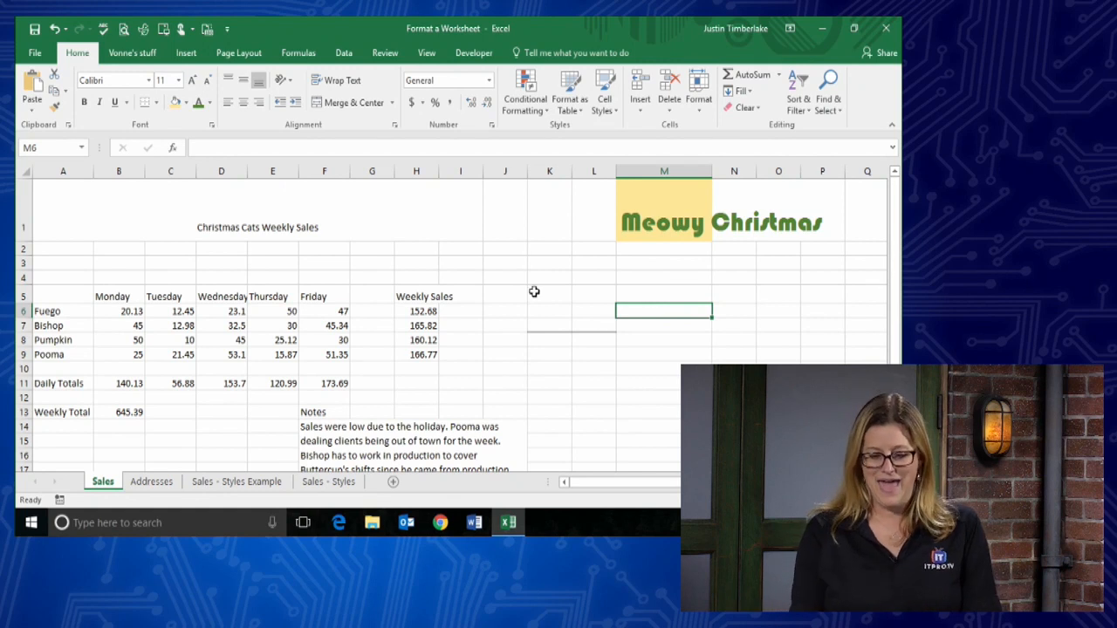
Try all borders on the blank range K4:L7, and clear every border from it again.
drag(541, 280, 577, 324)
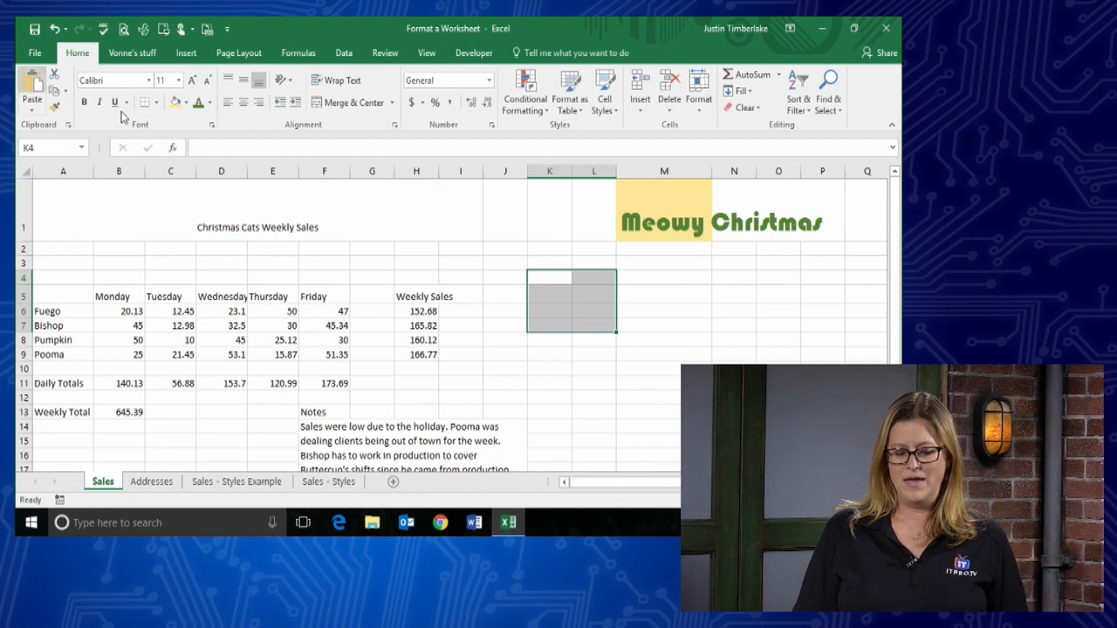
click(156, 102)
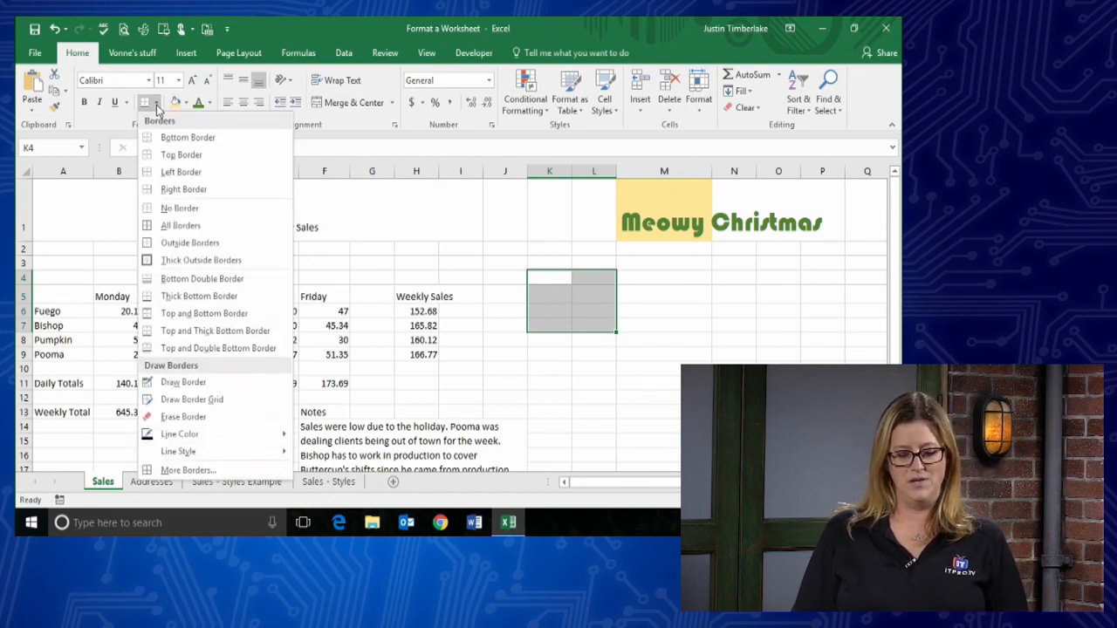
click(189, 226)
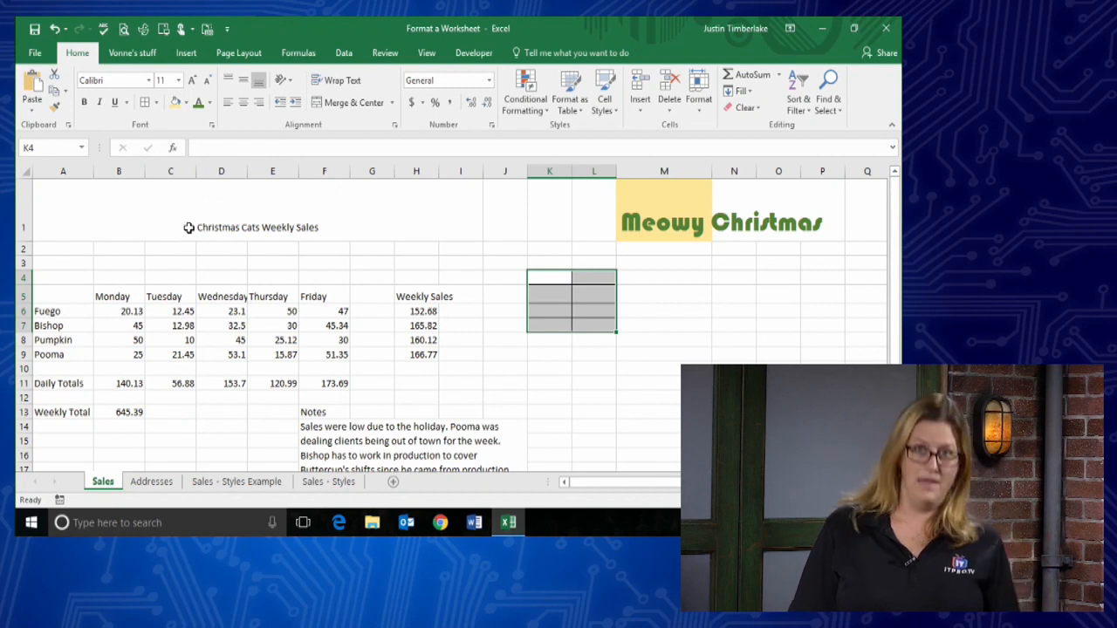
click(159, 102)
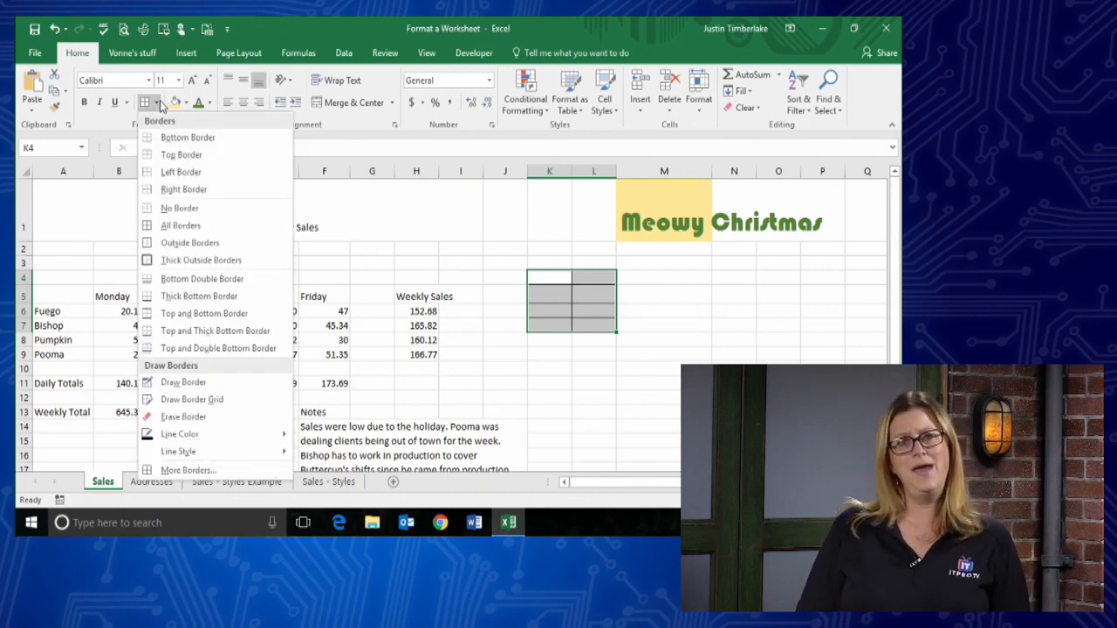
click(174, 212)
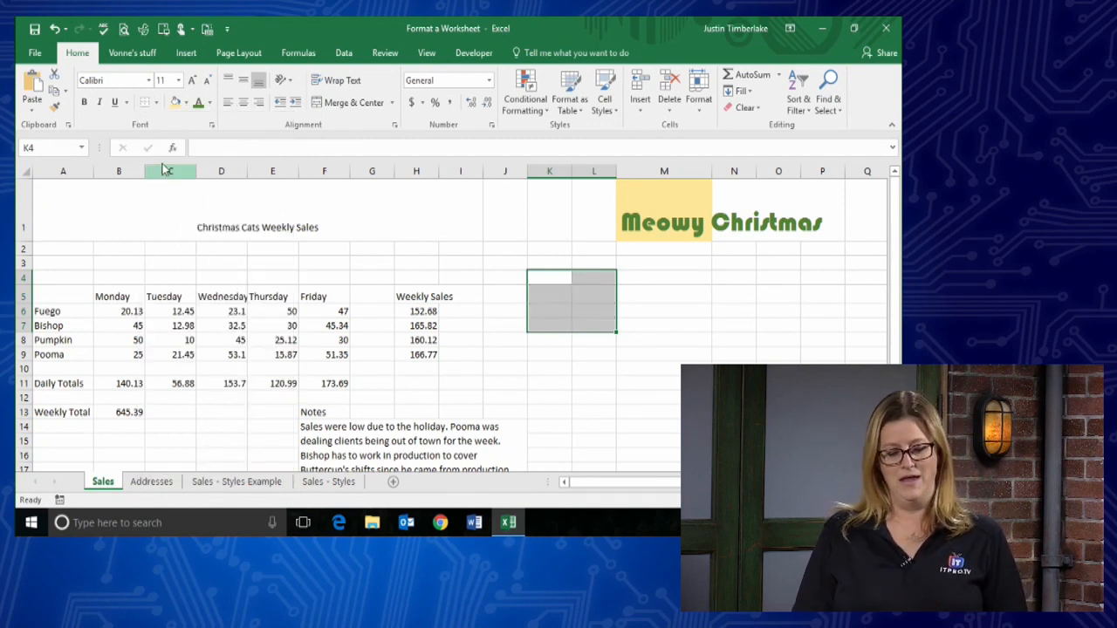
click(157, 103)
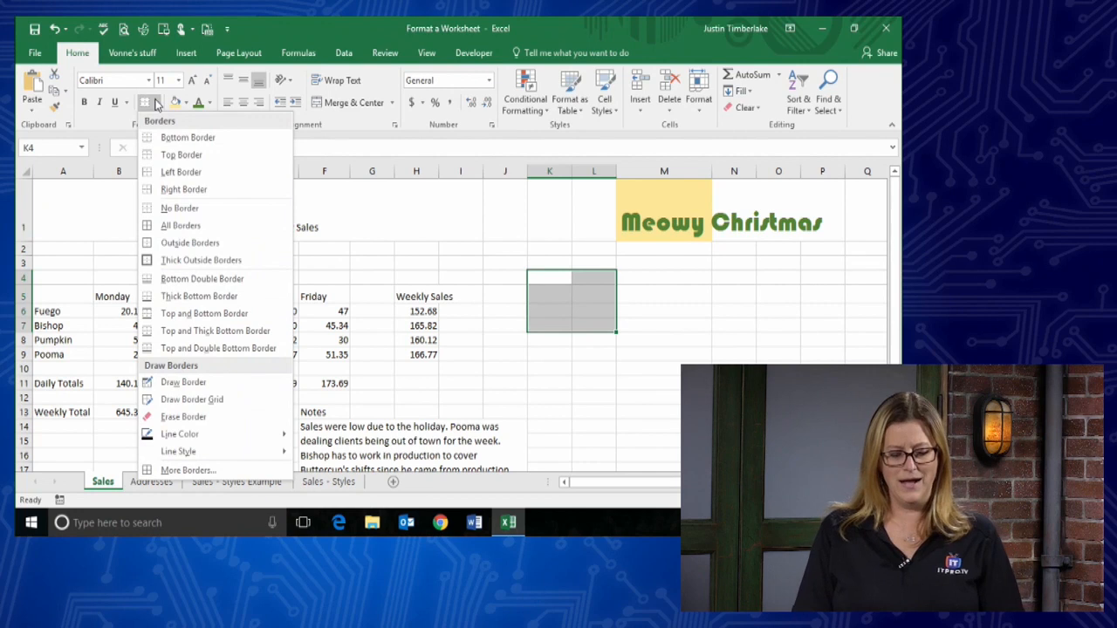
click(387, 268)
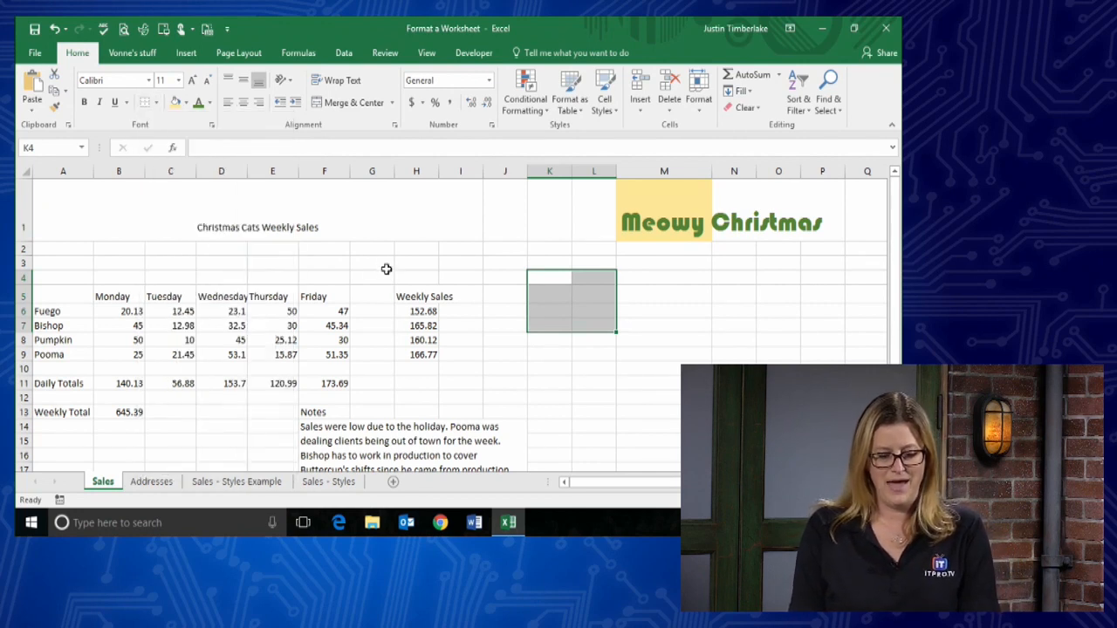
Add a bottom border under the heading row from Monday to Weekly Sales, cells B5:H5.
click(161, 298)
drag(105, 297, 439, 298)
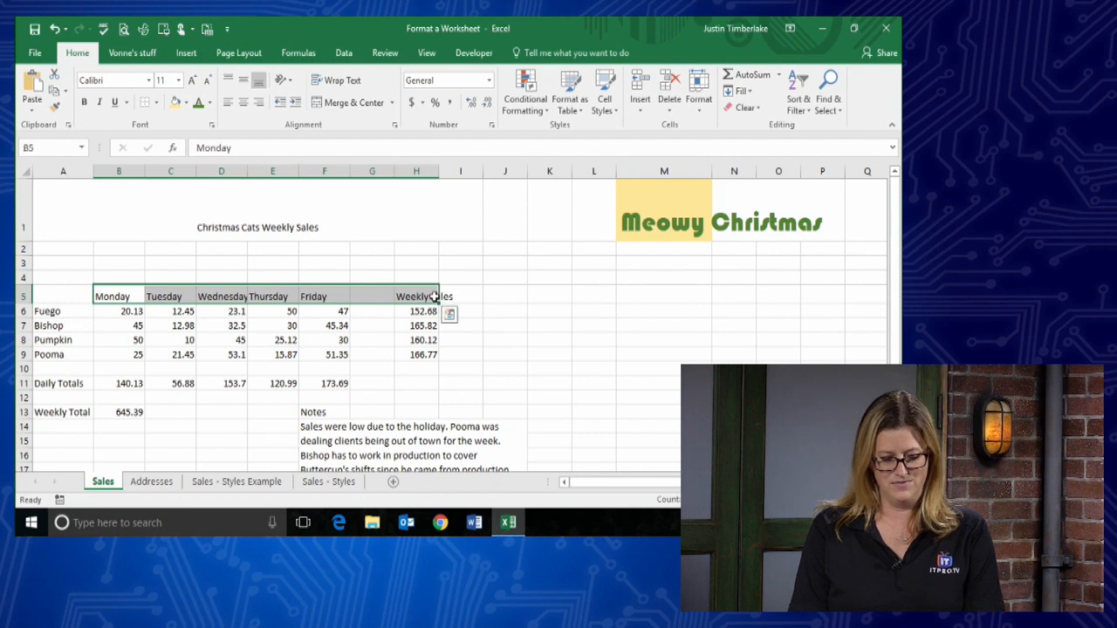
click(157, 103)
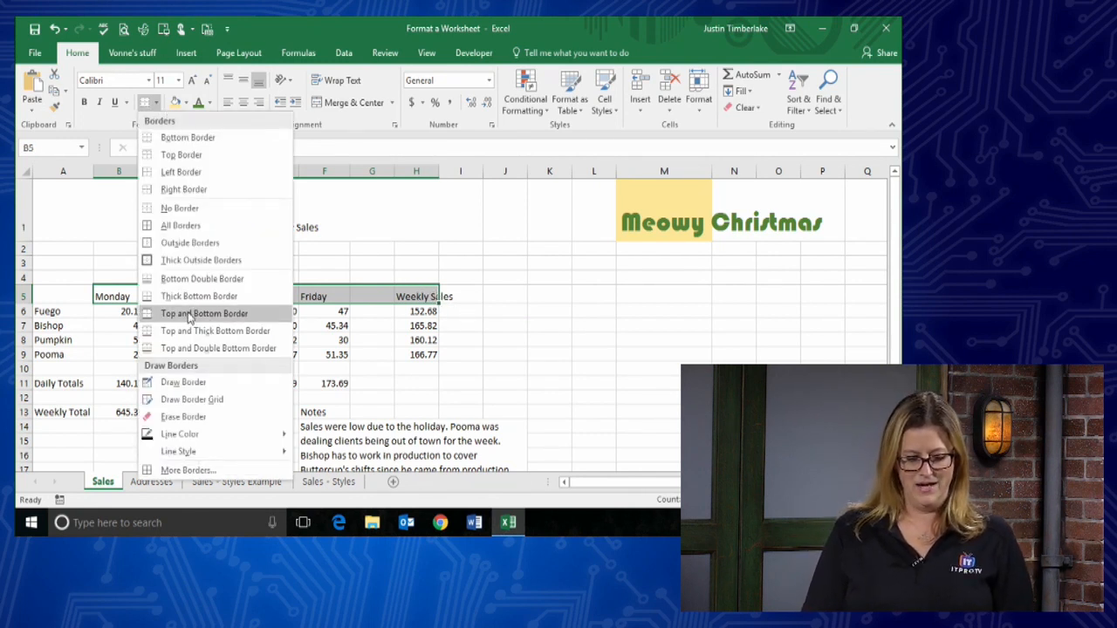
click(188, 137)
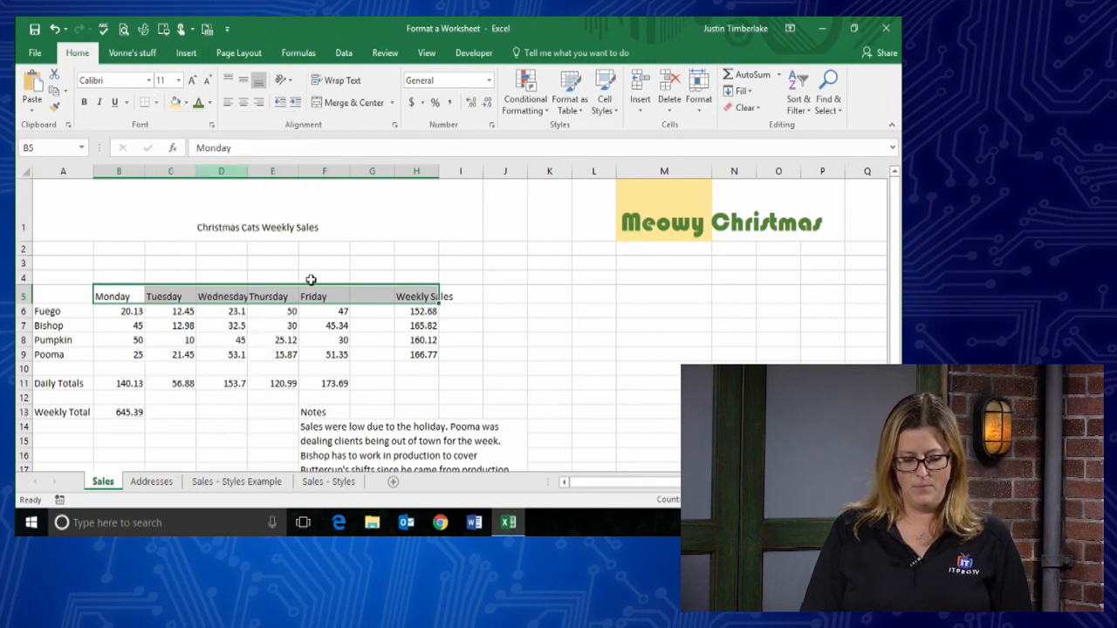
click(476, 340)
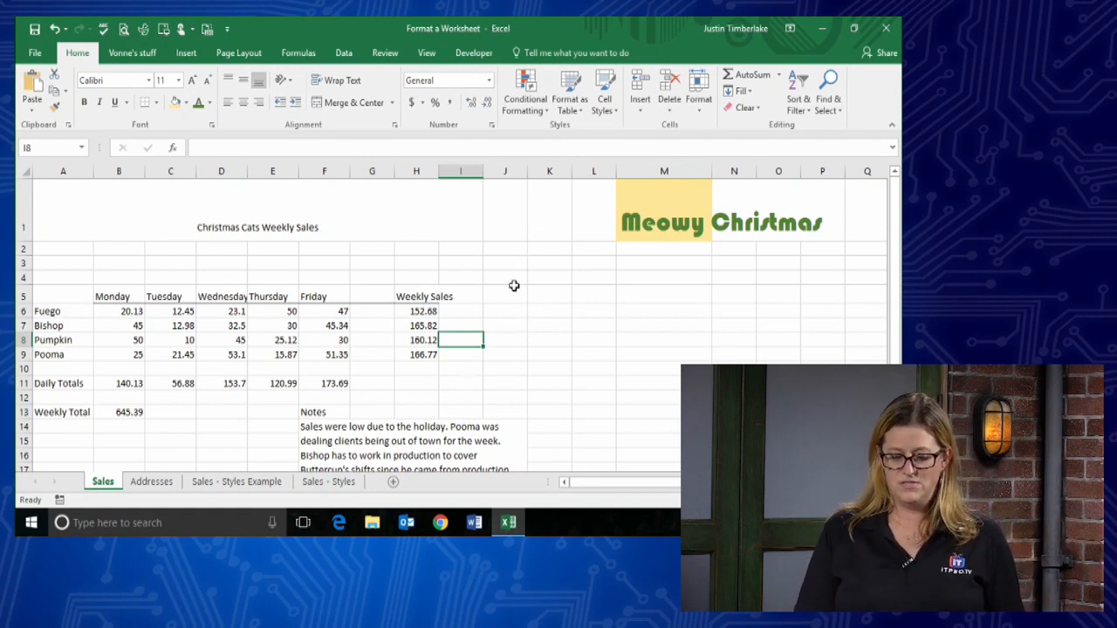
drag(513, 279, 548, 320)
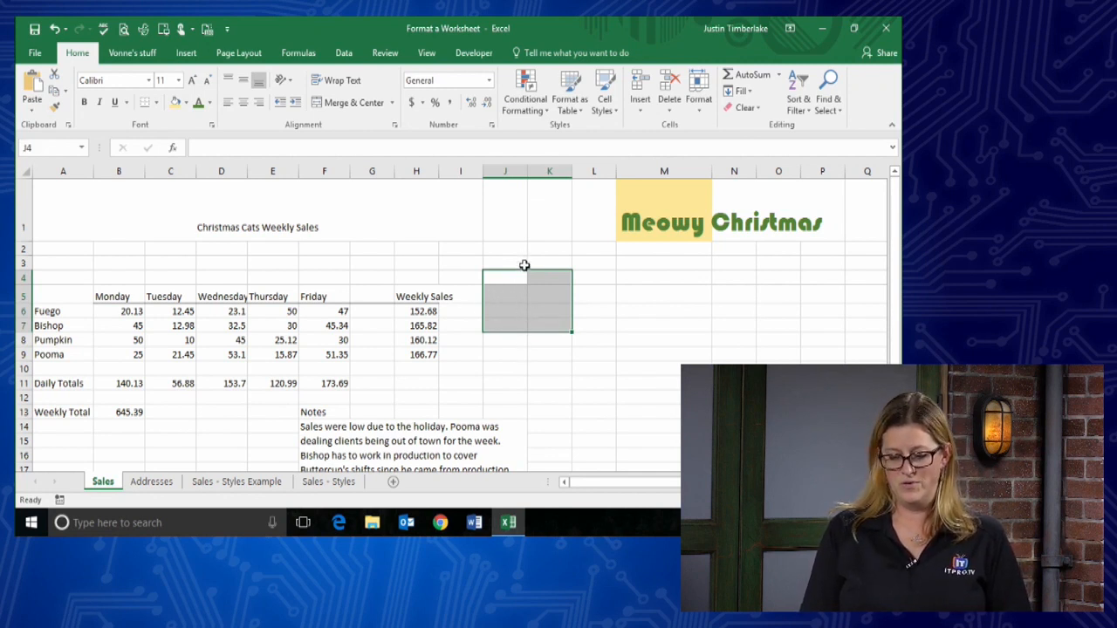
click(620, 316)
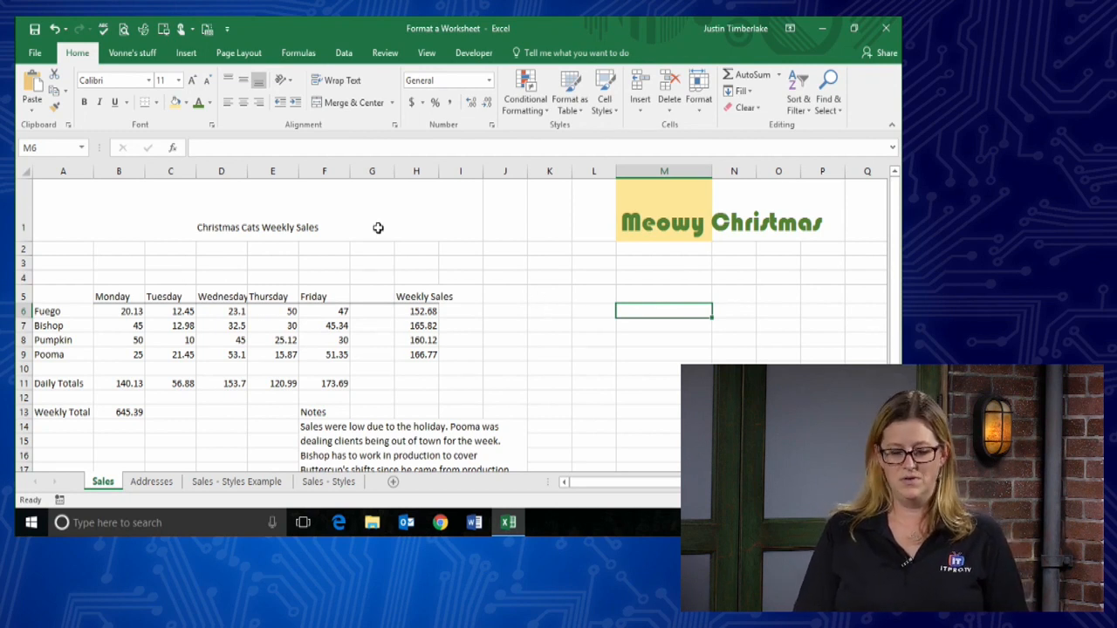
click(158, 103)
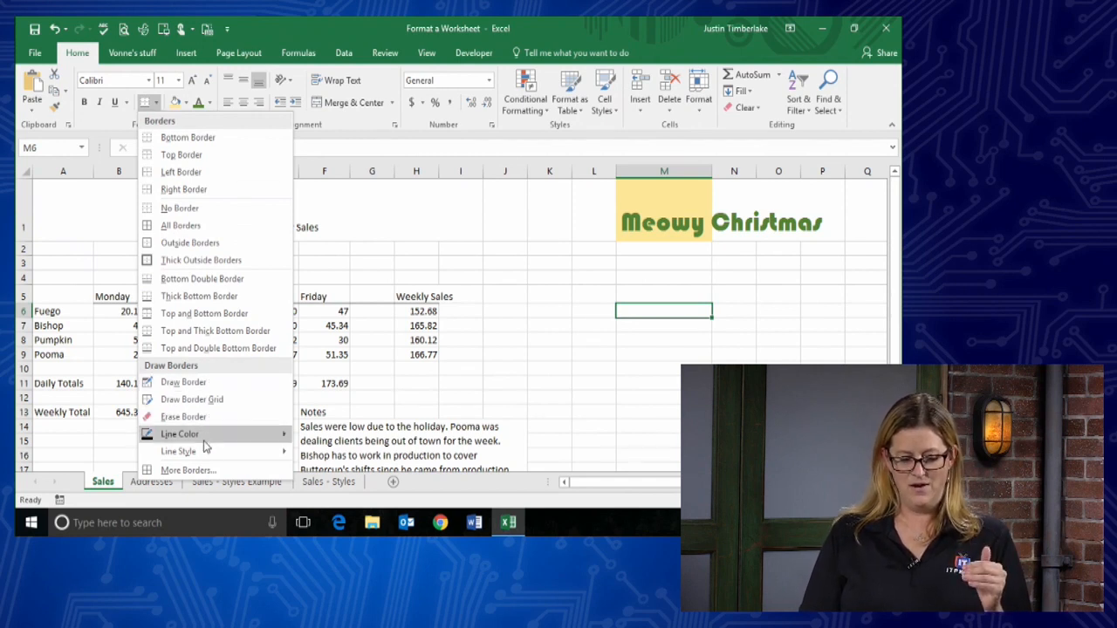
mouse_move(204, 442)
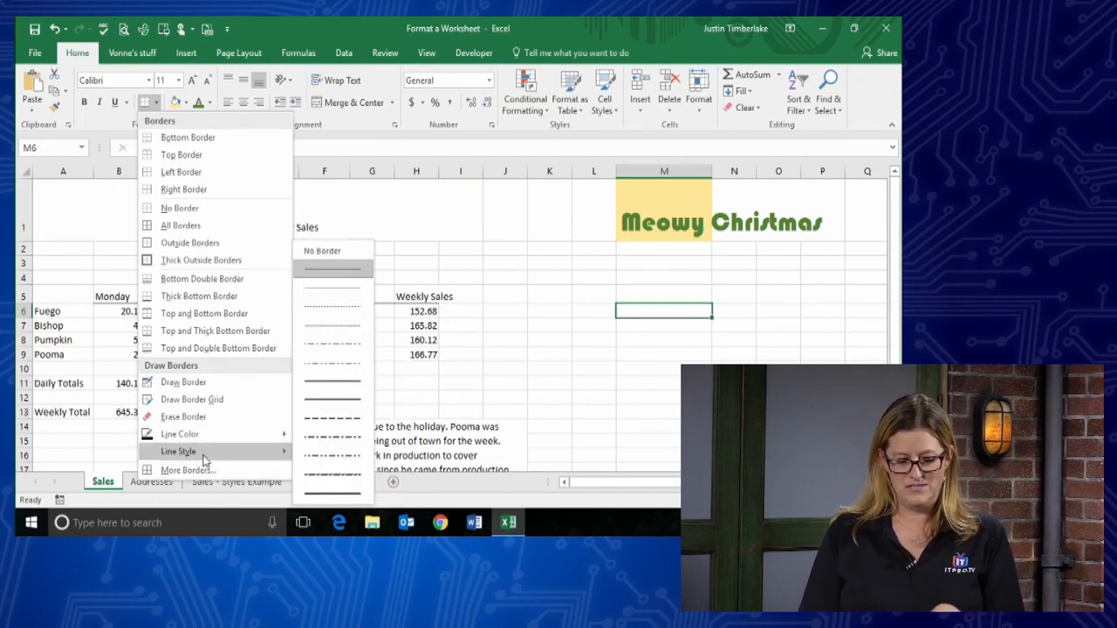
click(474, 347)
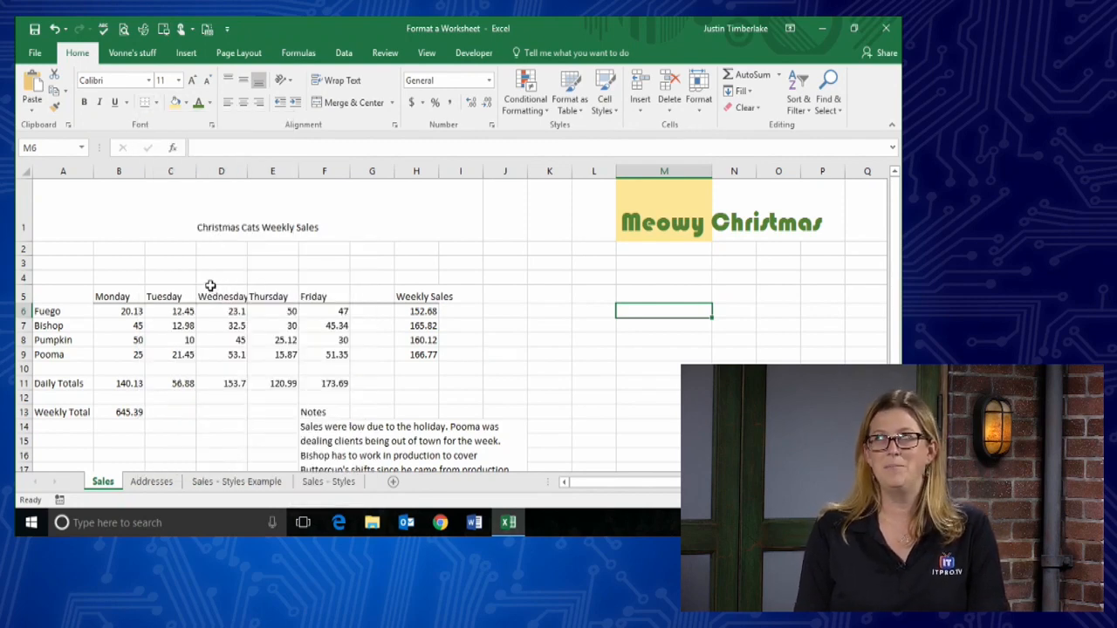
Reapply the bottom border to the headings in cells B5:H5.
drag(140, 293, 421, 296)
click(157, 102)
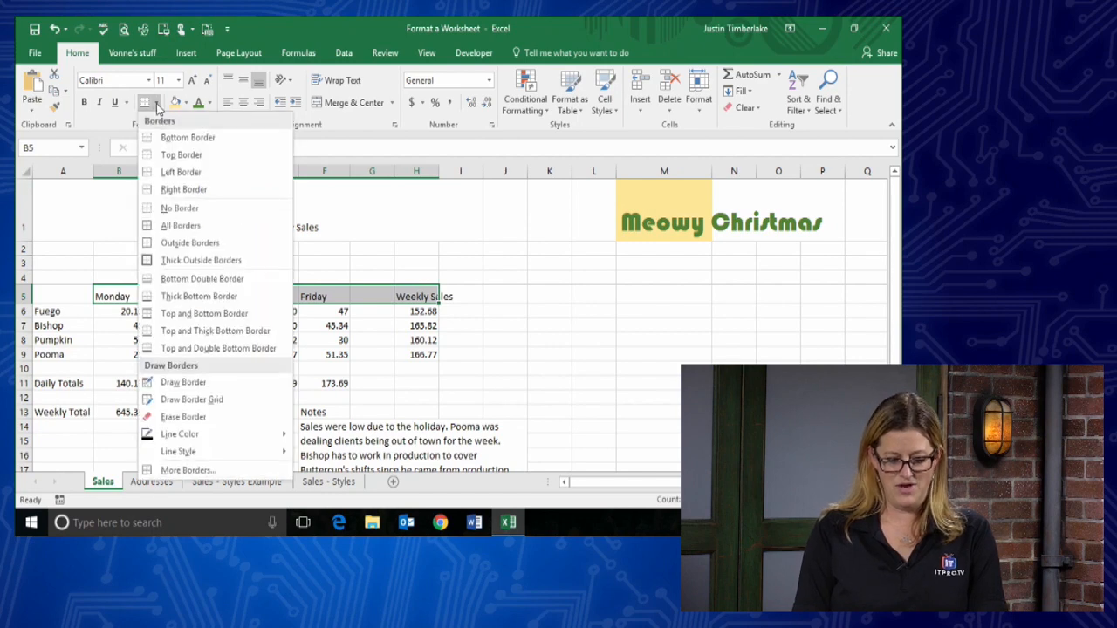
click(167, 139)
Set the border line color to red for drawing borders.
click(157, 102)
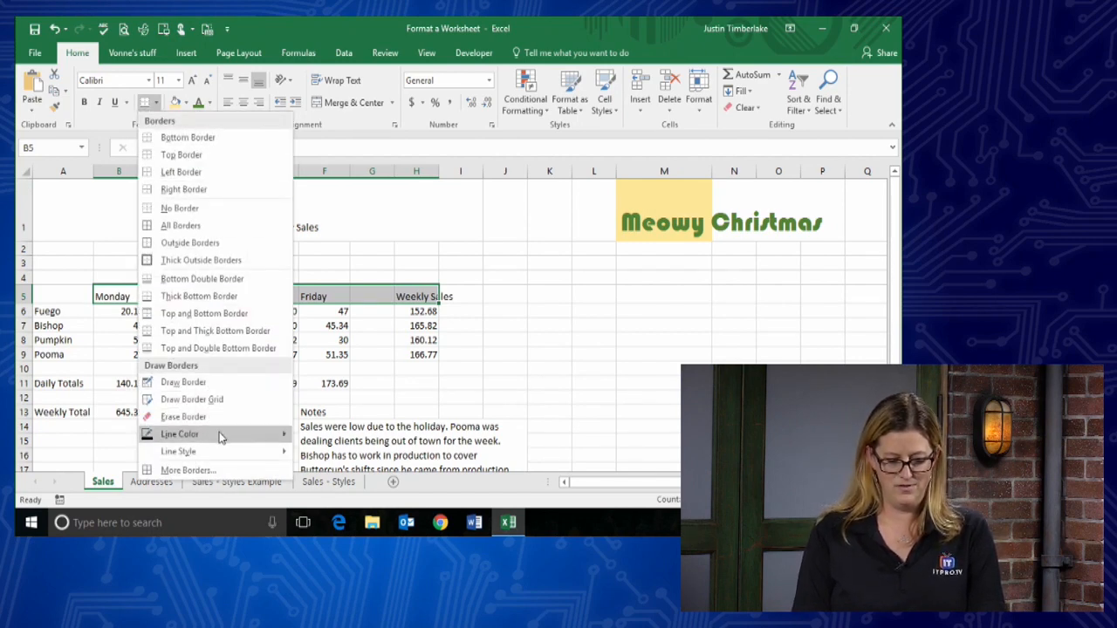
click(312, 480)
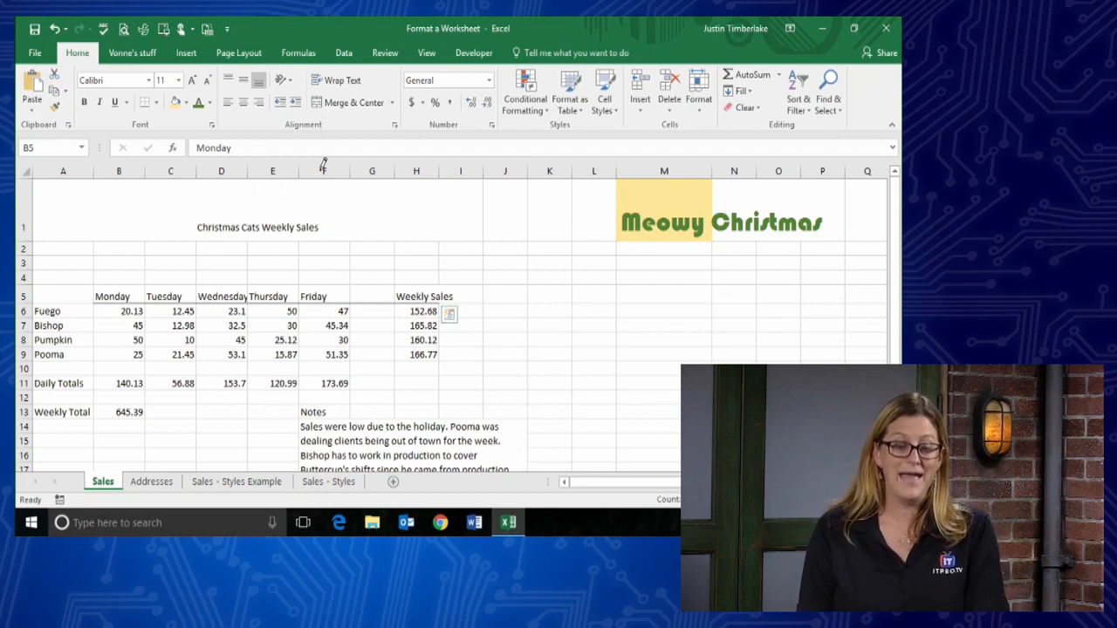
click(157, 102)
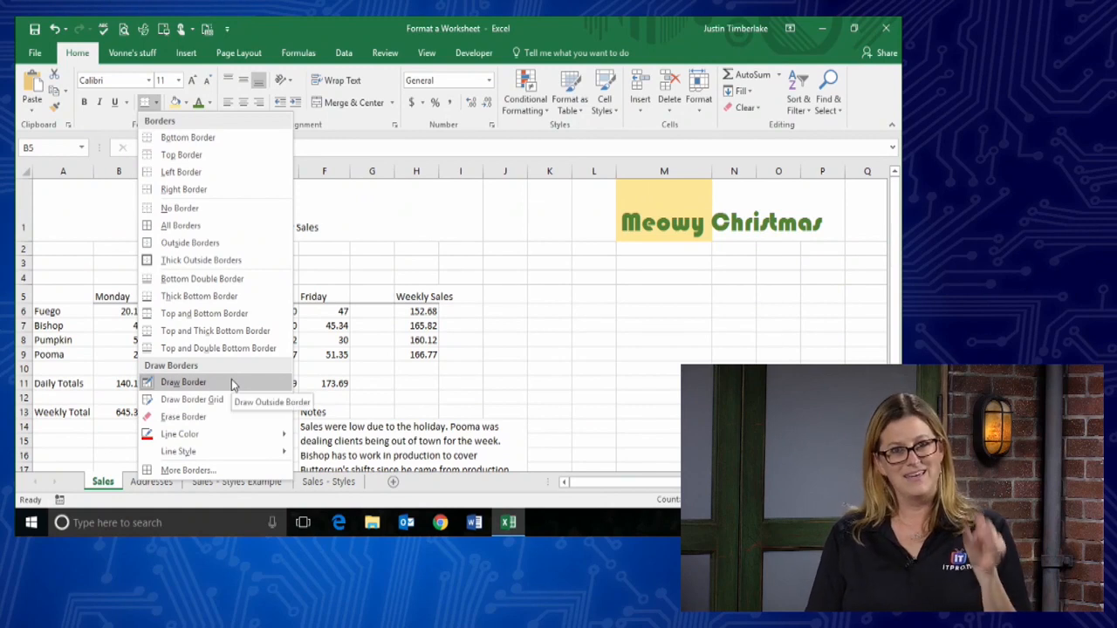
click(156, 103)
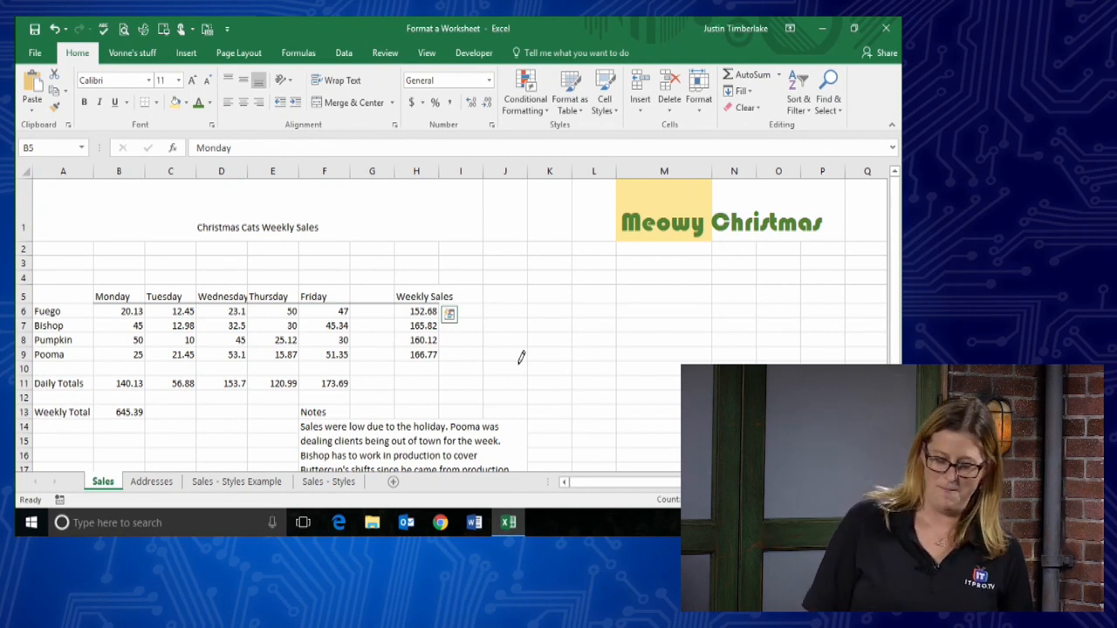
Draw red border lines under the headings in cells B5:H5 and under the Daily Totals values in cells B11:F11.
drag(131, 294, 447, 301)
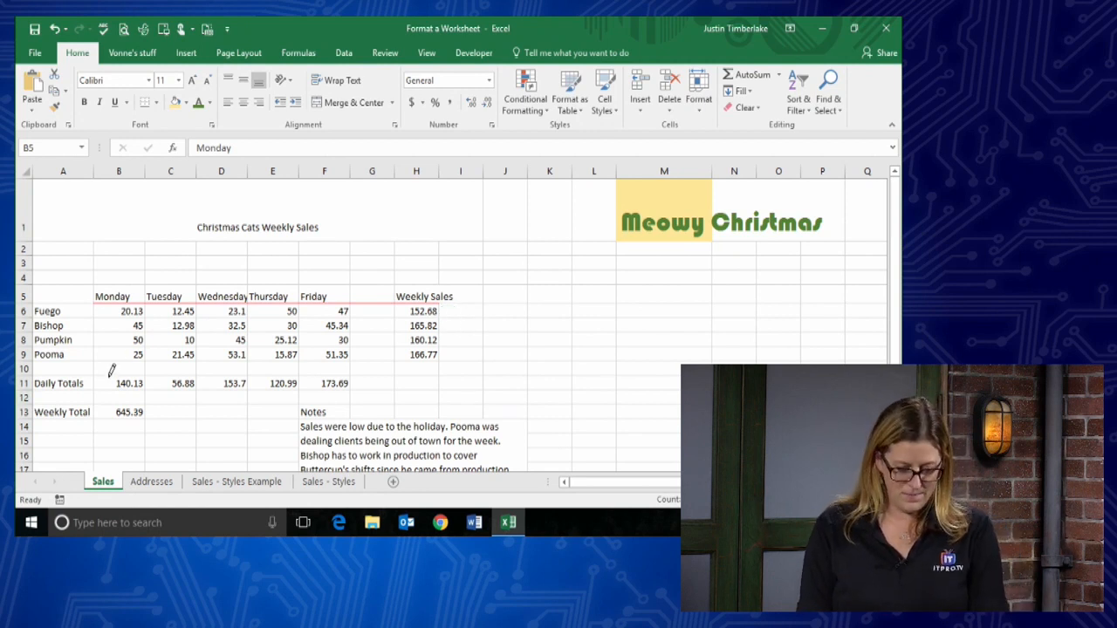
drag(96, 389, 350, 389)
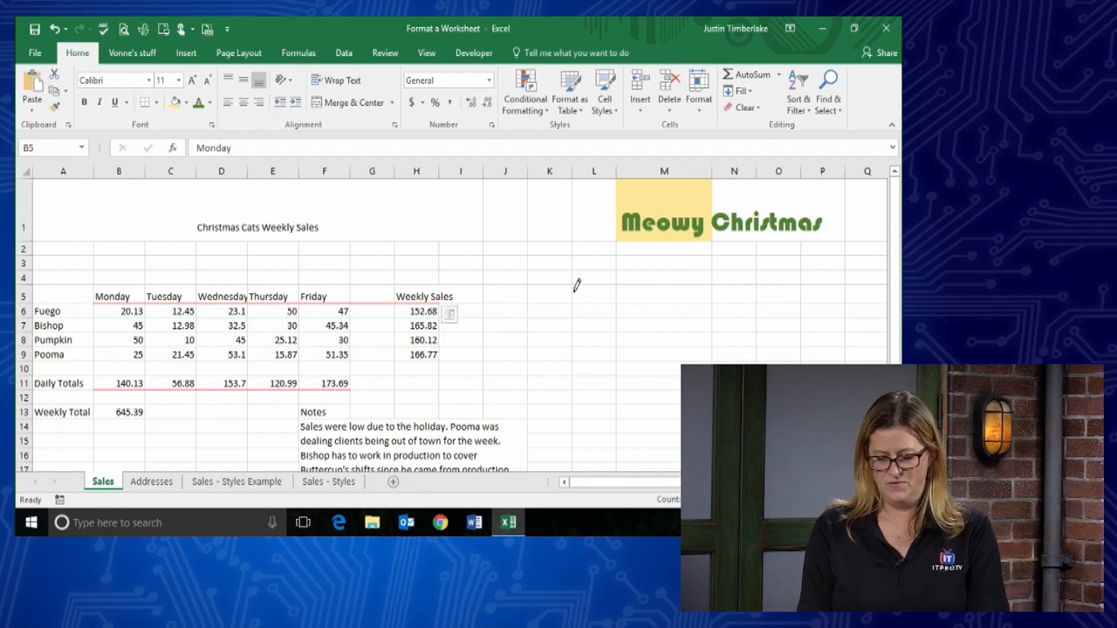
Draw freehand red borders on blank cells in columns L and M, around J1:J3 and around E4:F4, and turn off border drawing.
drag(573, 285, 584, 377)
drag(594, 292, 708, 292)
drag(611, 324, 646, 381)
drag(618, 315, 615, 401)
drag(496, 267, 516, 224)
drag(332, 273, 251, 277)
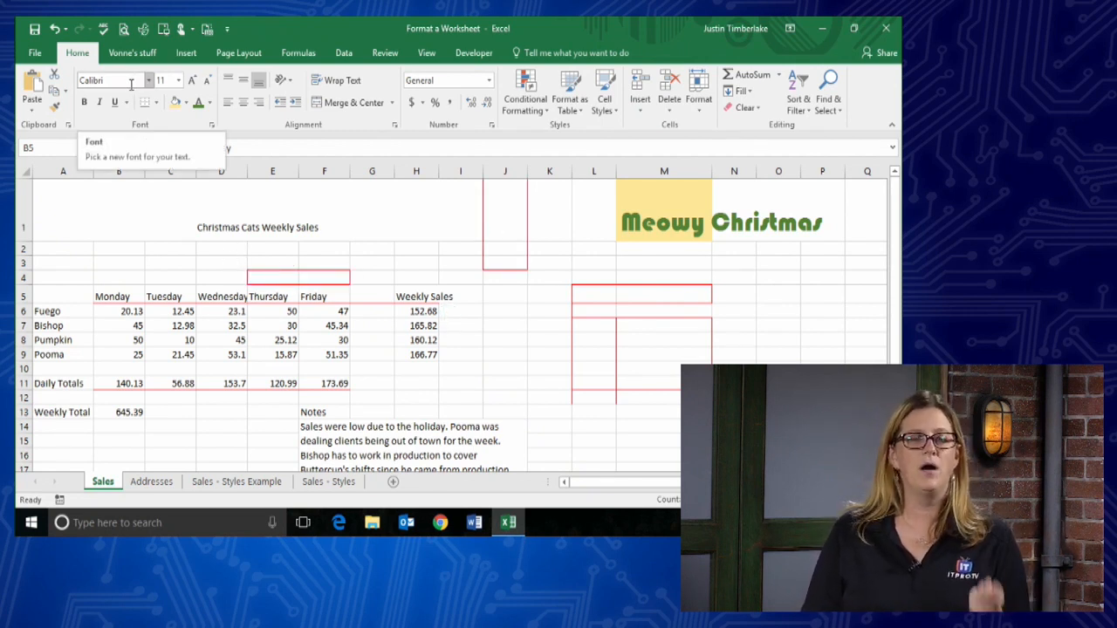
click(155, 102)
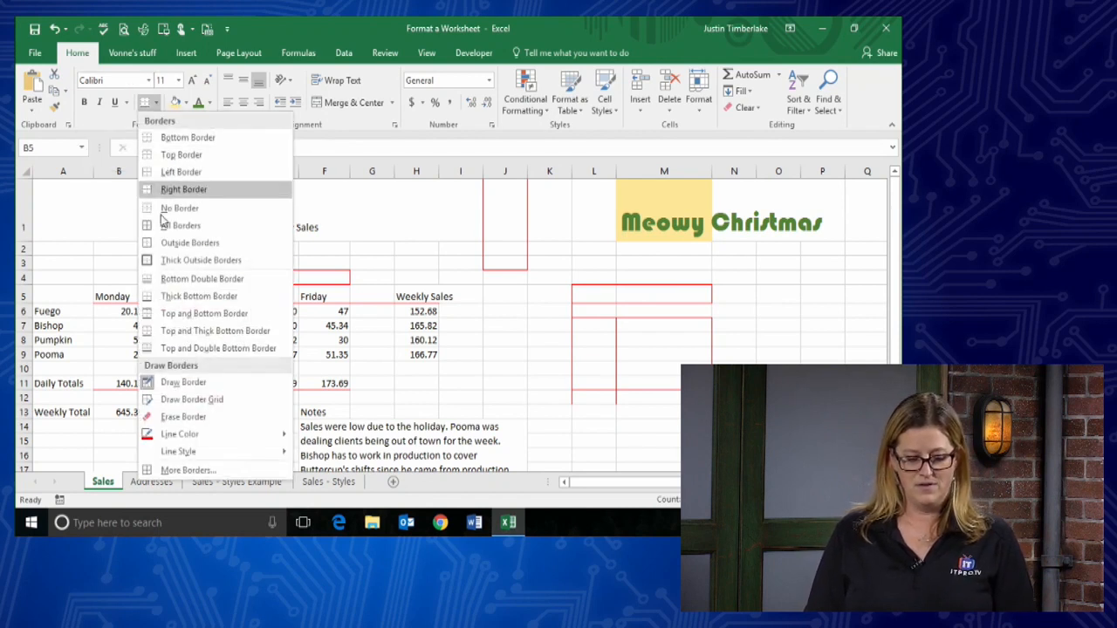
click(198, 384)
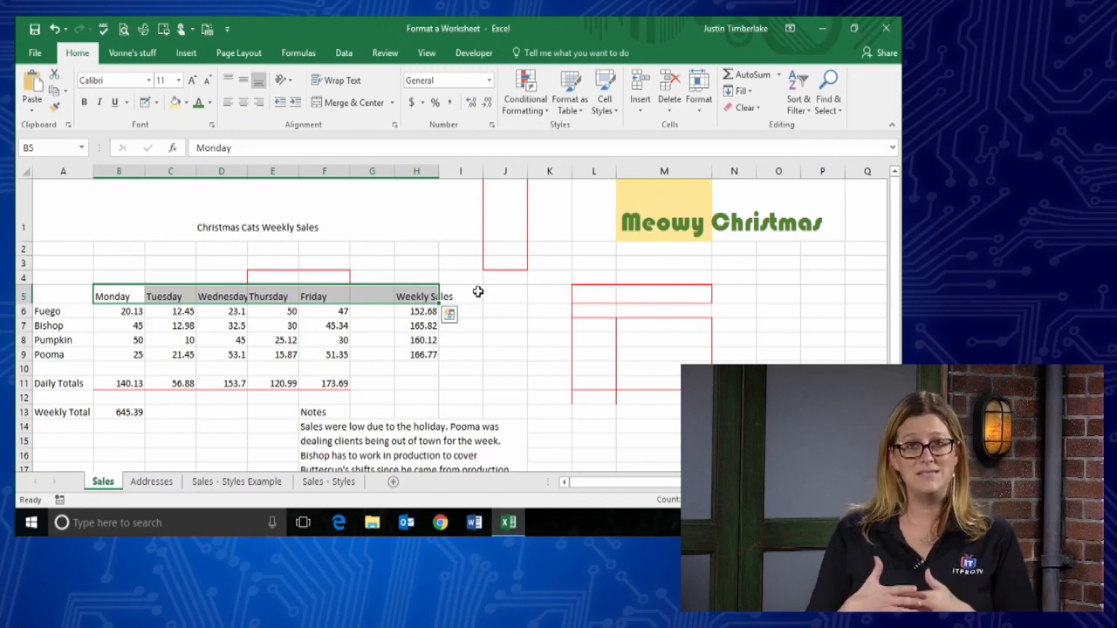
click(479, 293)
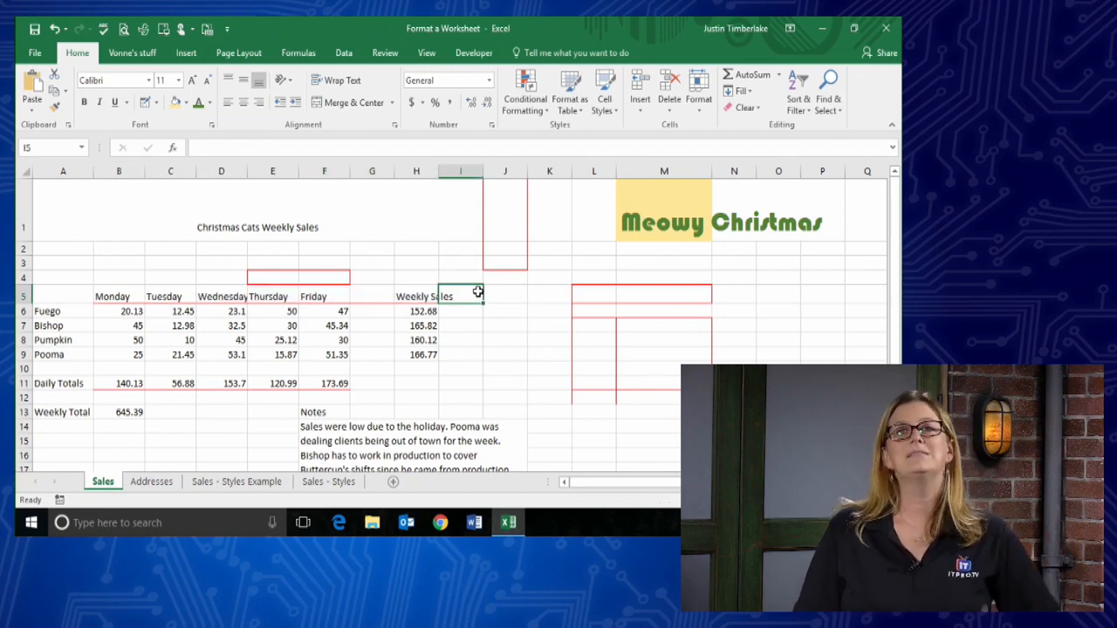
click(508, 340)
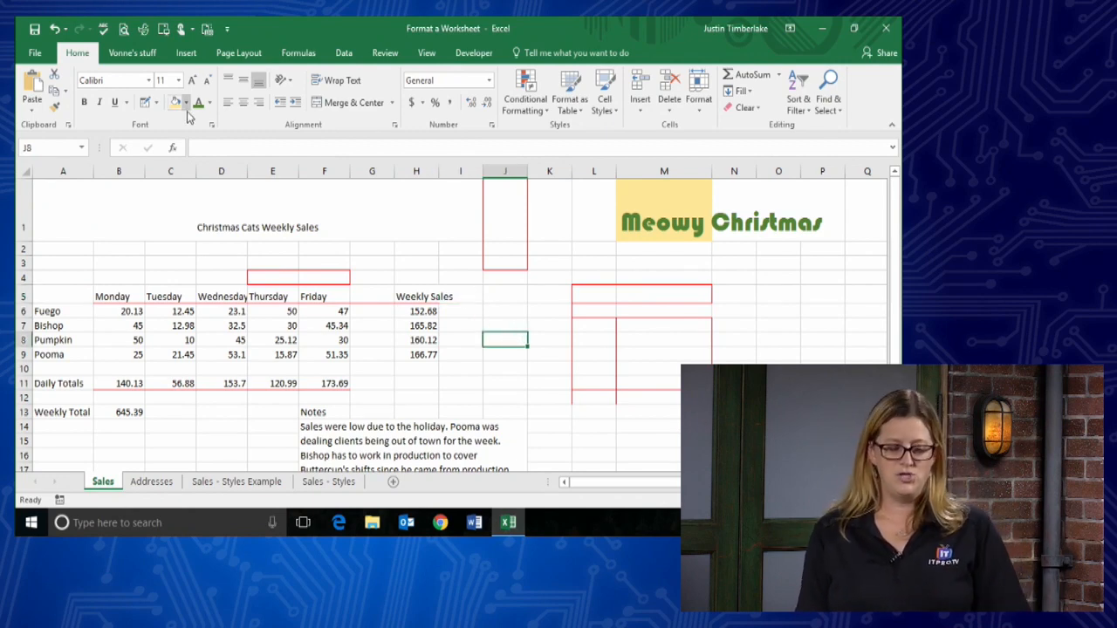
Look through the line colors and line styles available for drawing borders.
click(156, 103)
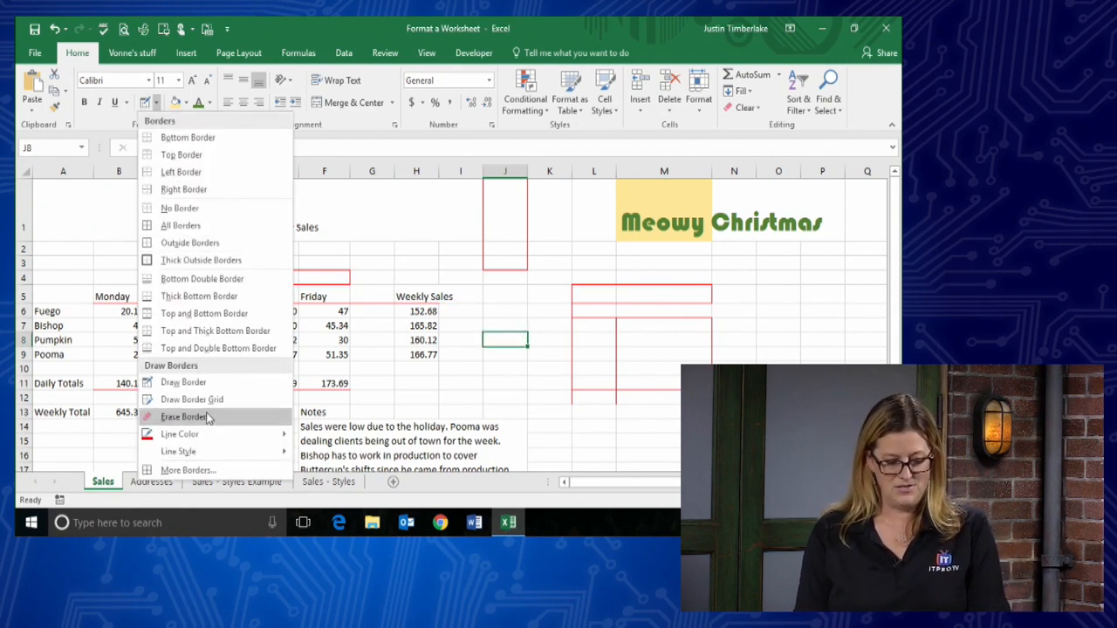
mouse_move(214, 433)
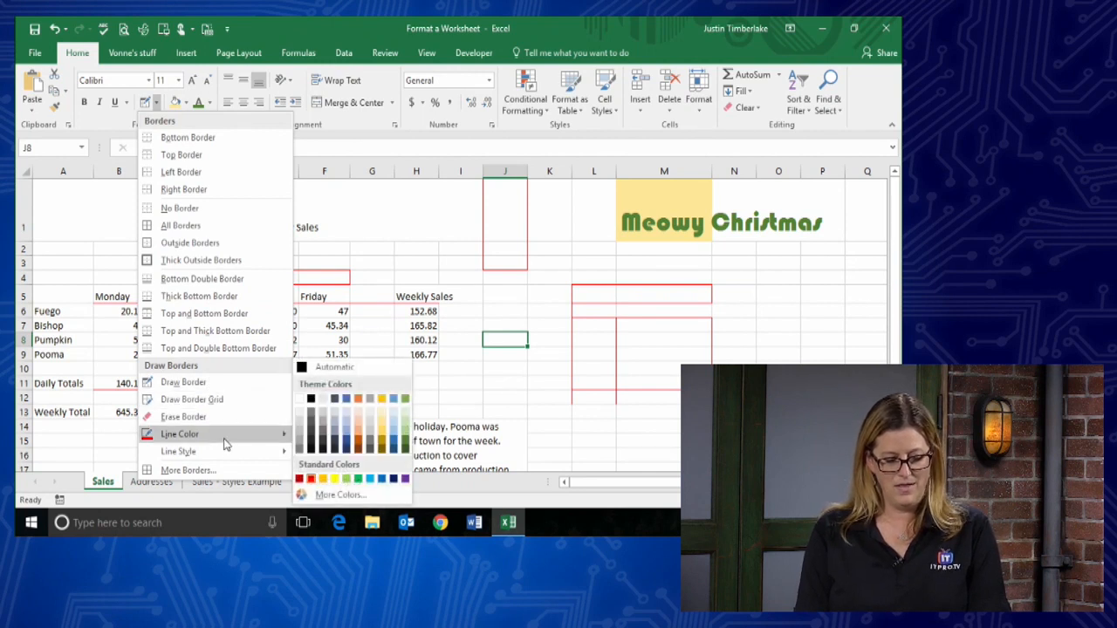
mouse_move(223, 456)
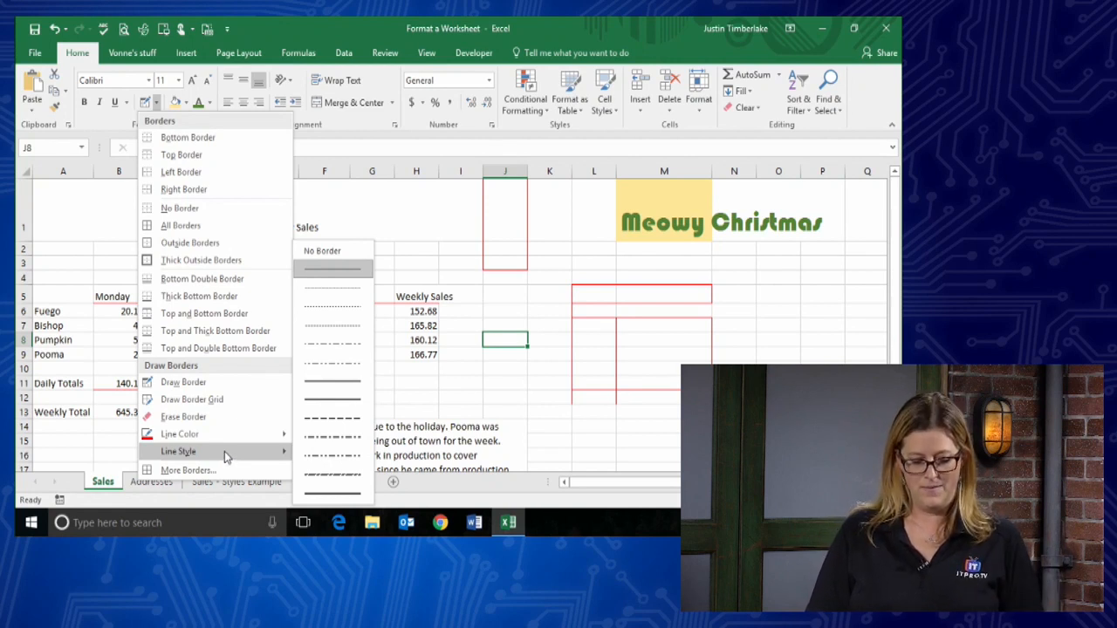
click(331, 436)
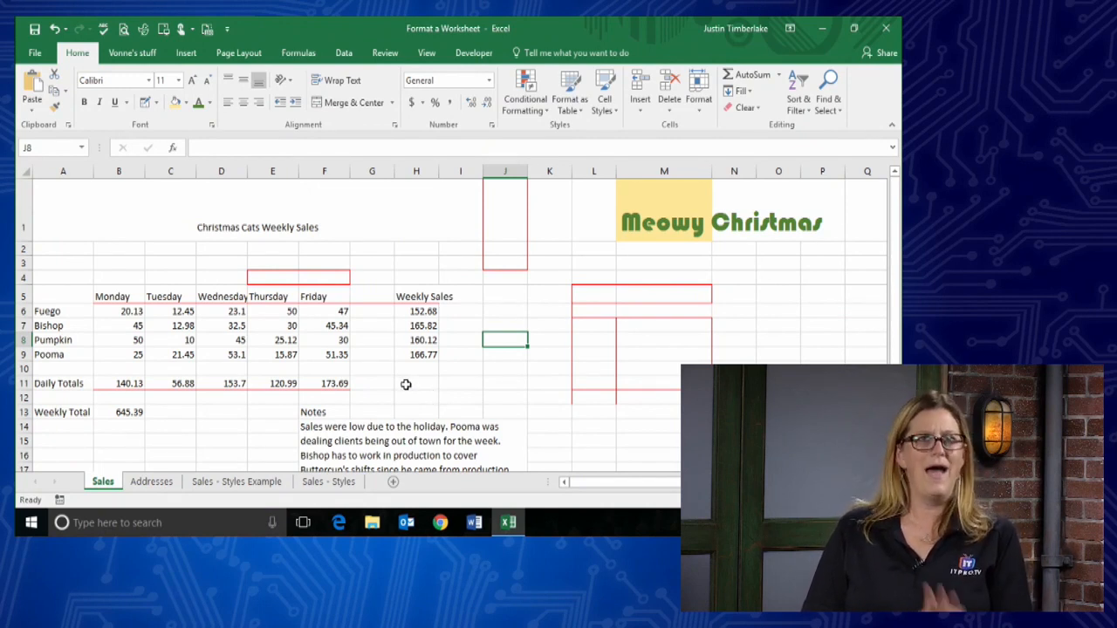
Select the daily sales figures in cells B6:F9 and open their detailed border settings, checking the font settings as well.
click(140, 312)
drag(145, 313, 323, 355)
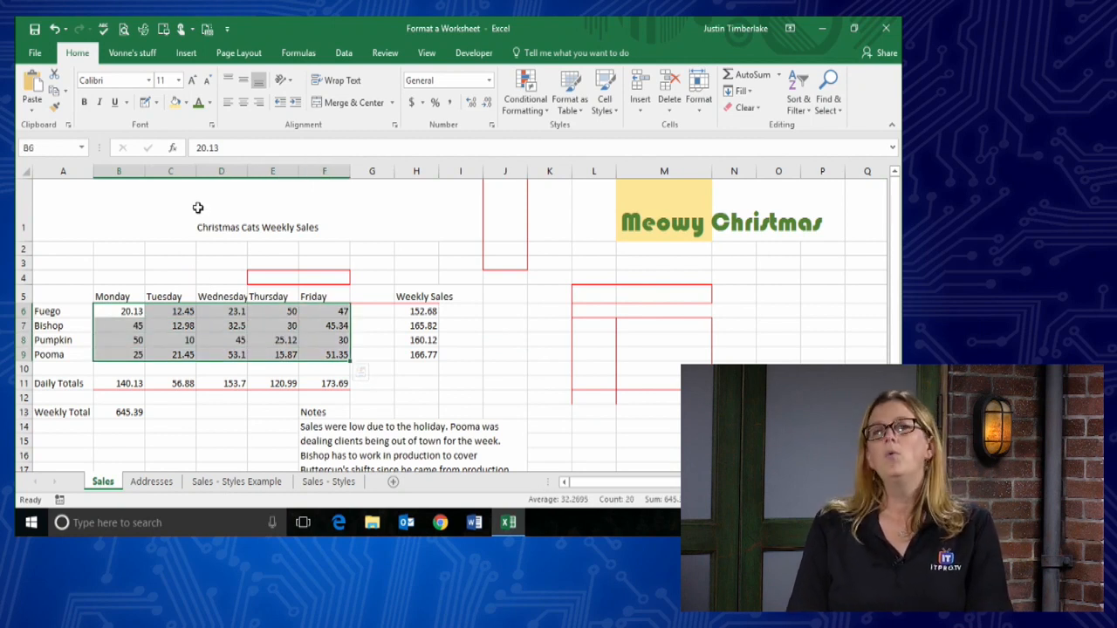
click(158, 102)
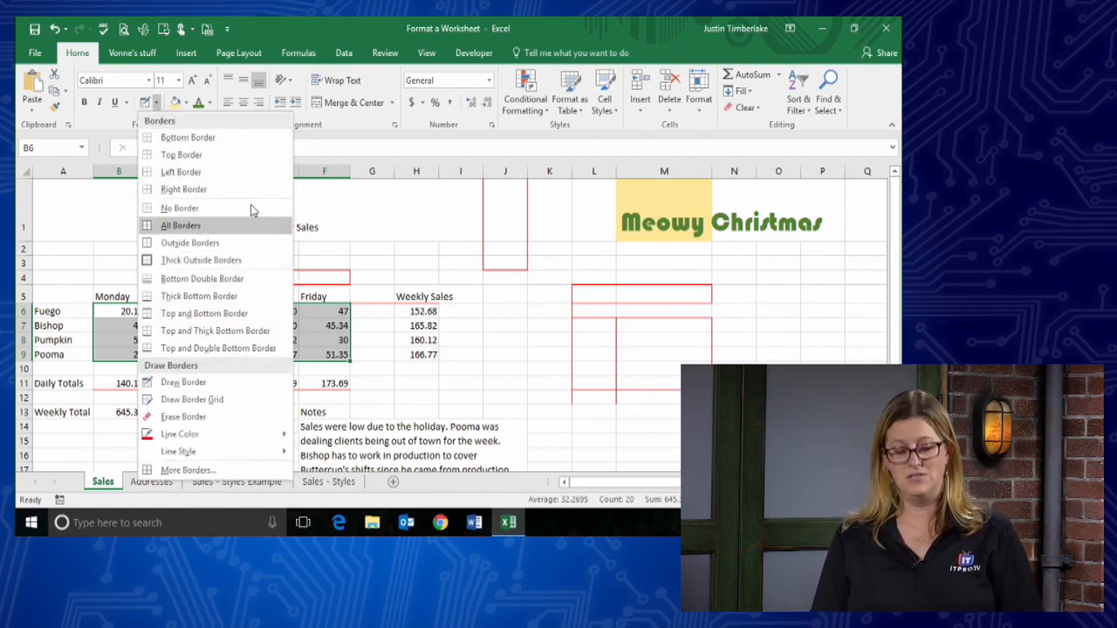
click(157, 102)
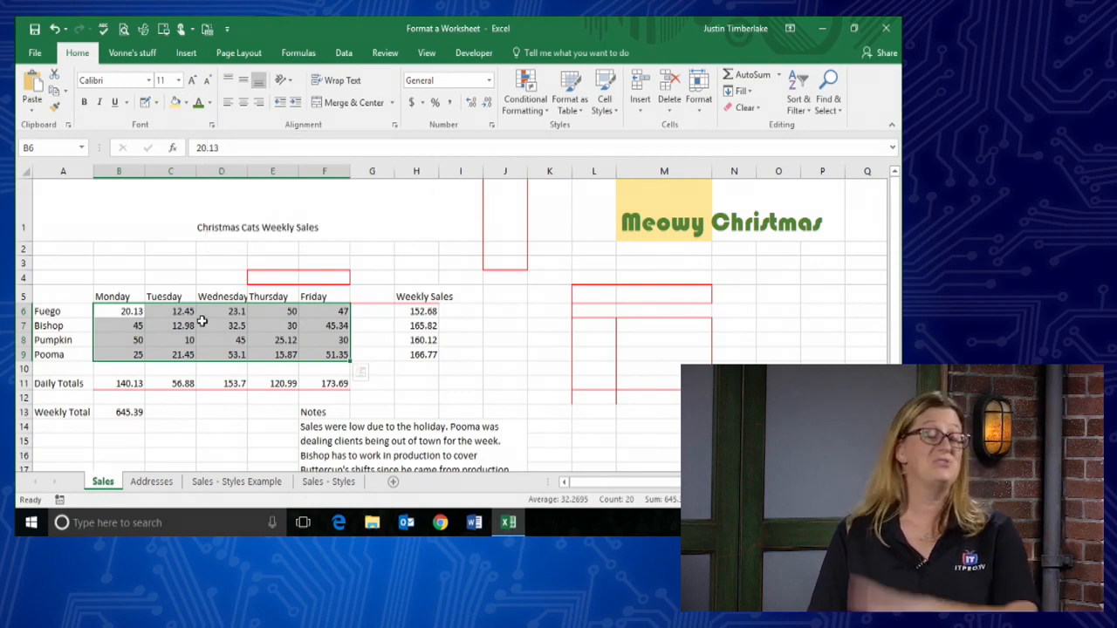
click(156, 102)
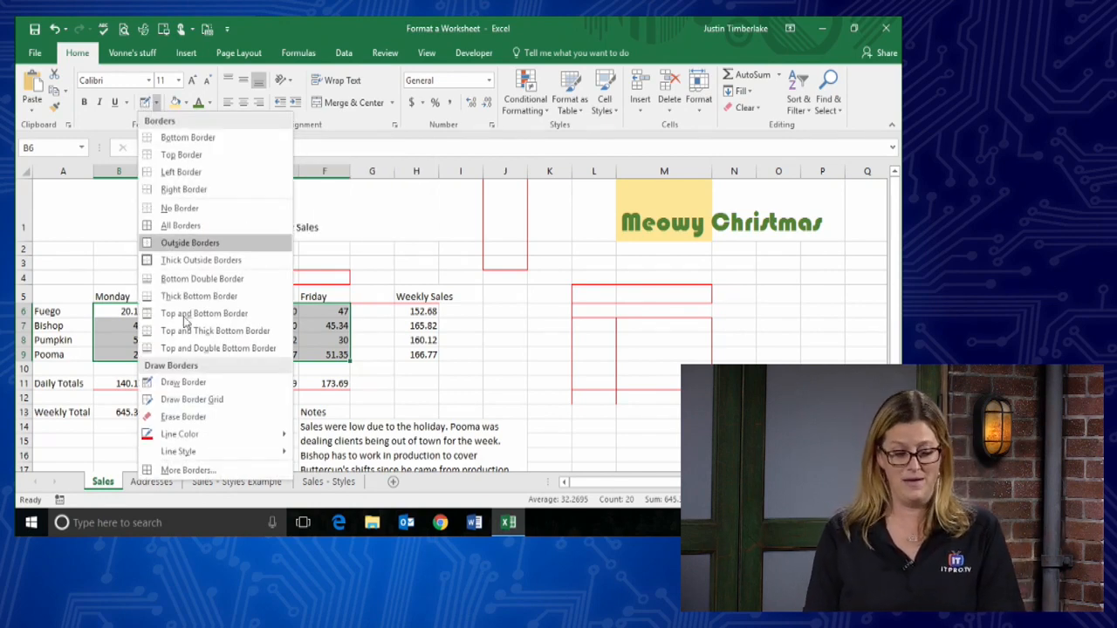
click(185, 470)
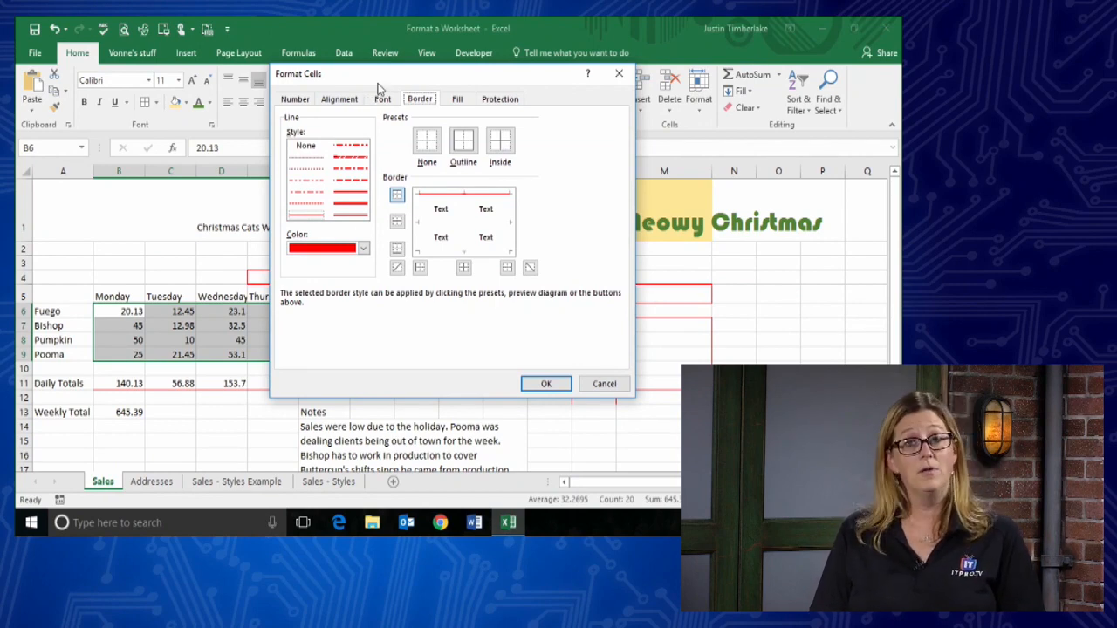
drag(373, 75, 321, 80)
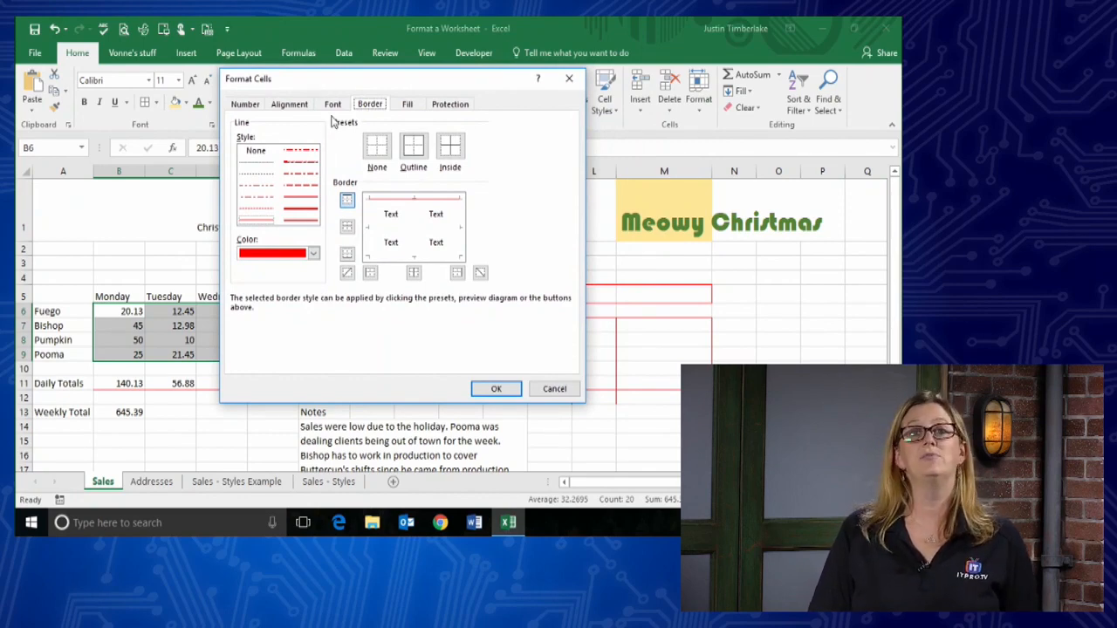
click(333, 104)
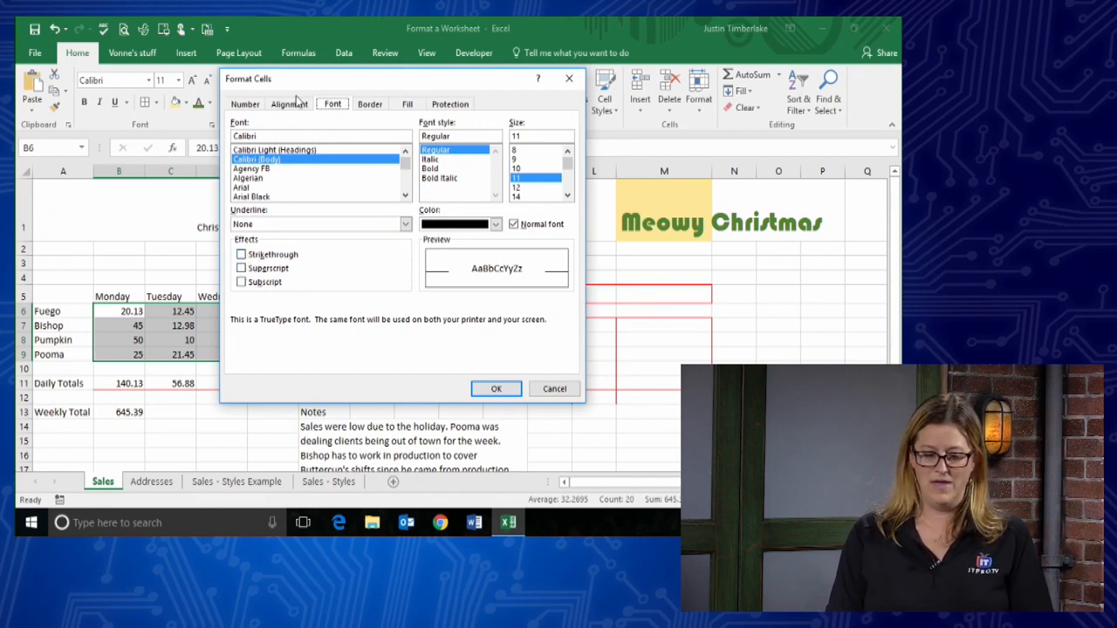
click(371, 106)
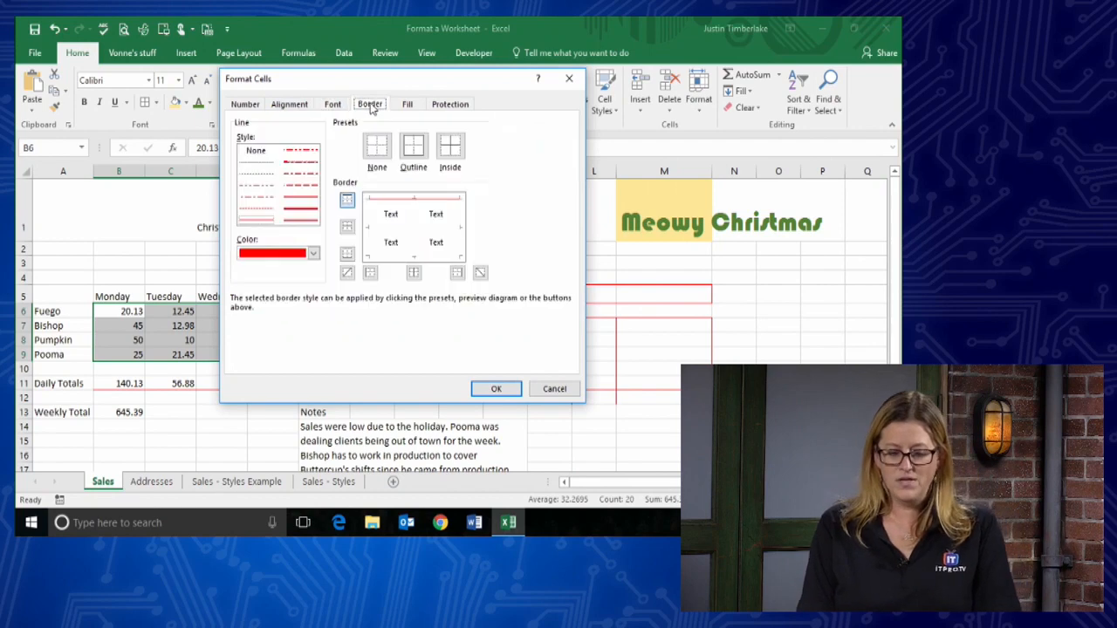
drag(366, 83, 505, 101)
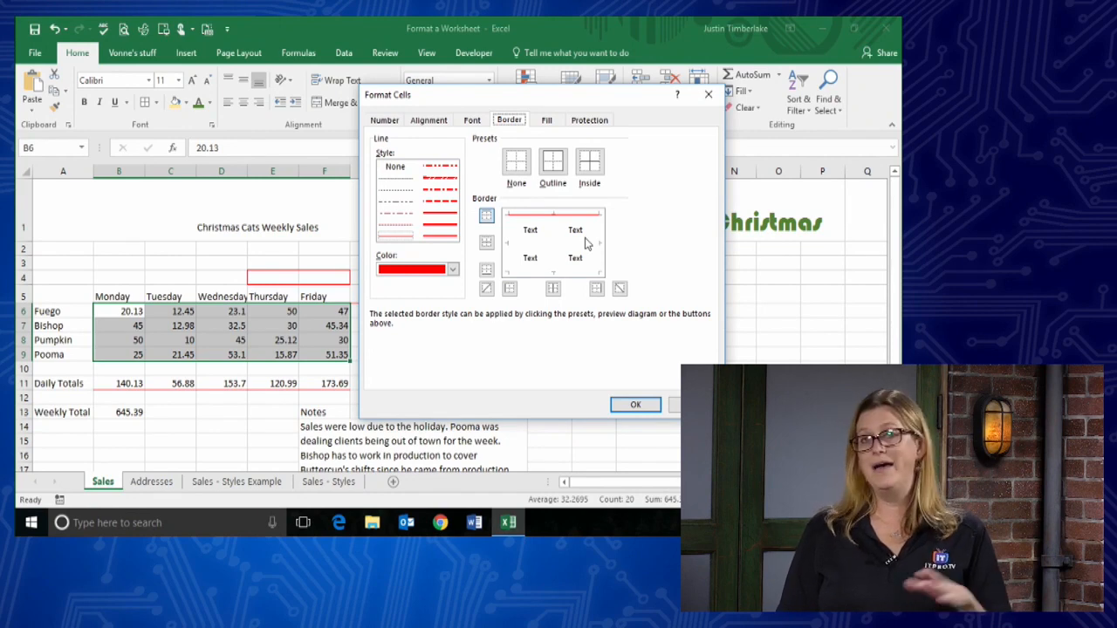
drag(423, 97, 380, 100)
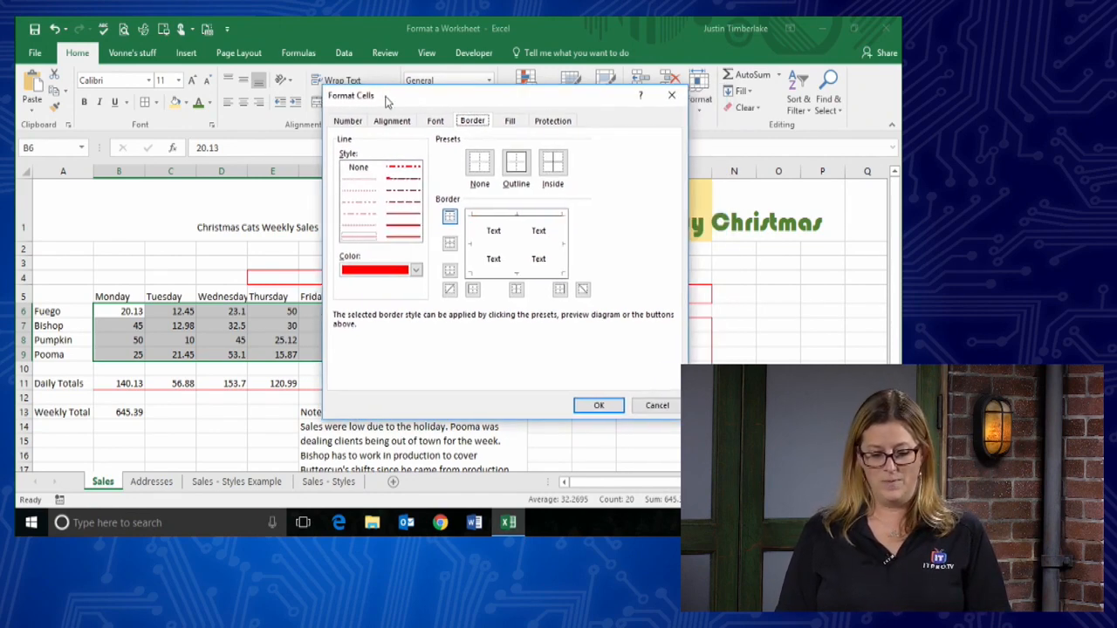
Choose a light gold color and a thick solid line style in the border settings of cells B6:F9 and accept them.
click(412, 272)
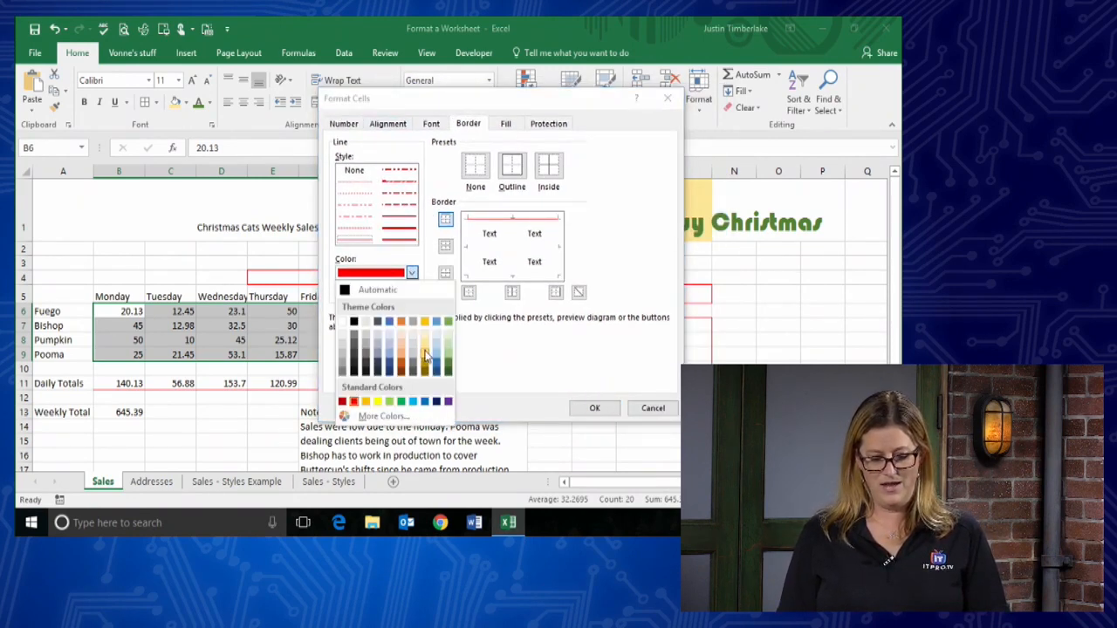
click(425, 352)
click(402, 231)
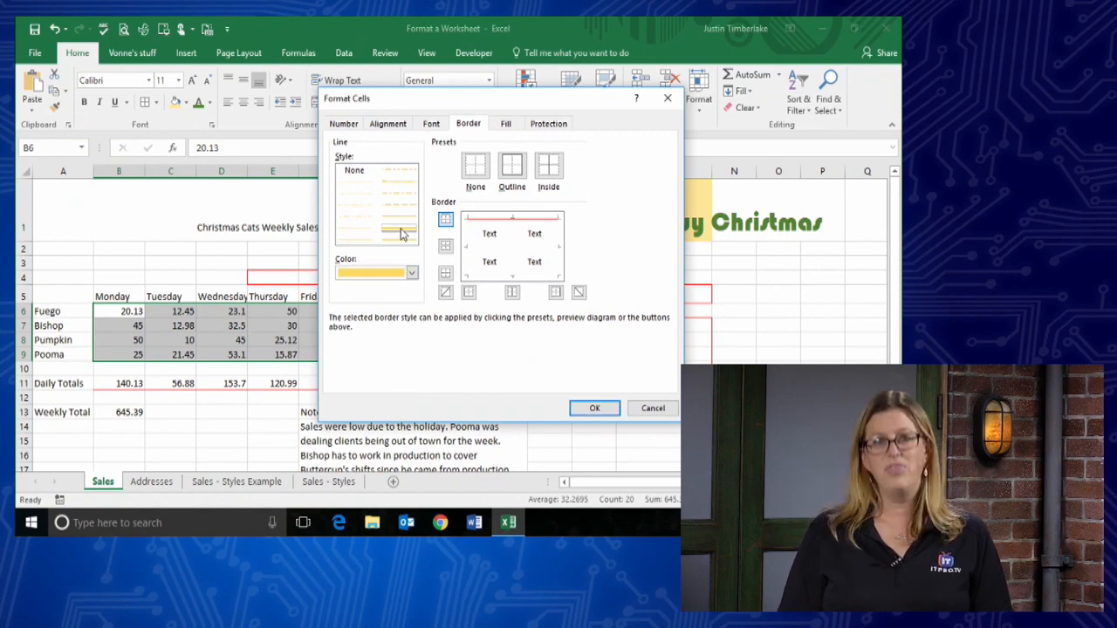
click(595, 409)
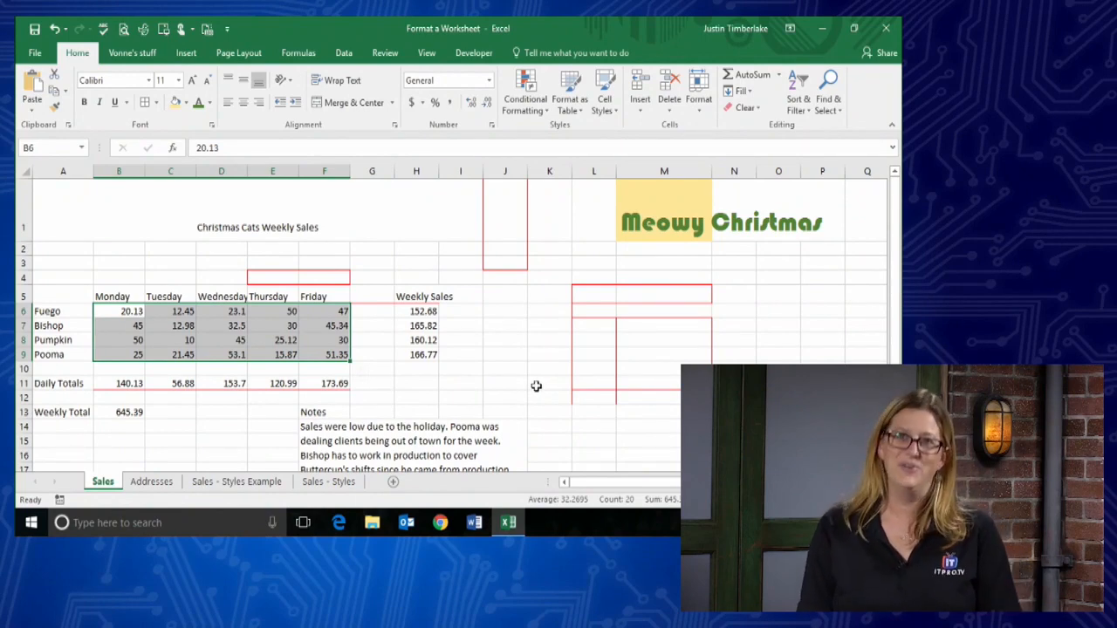
Reopen the detailed border settings for cells B6:F9 and choose a thick solid line style in orange.
click(156, 103)
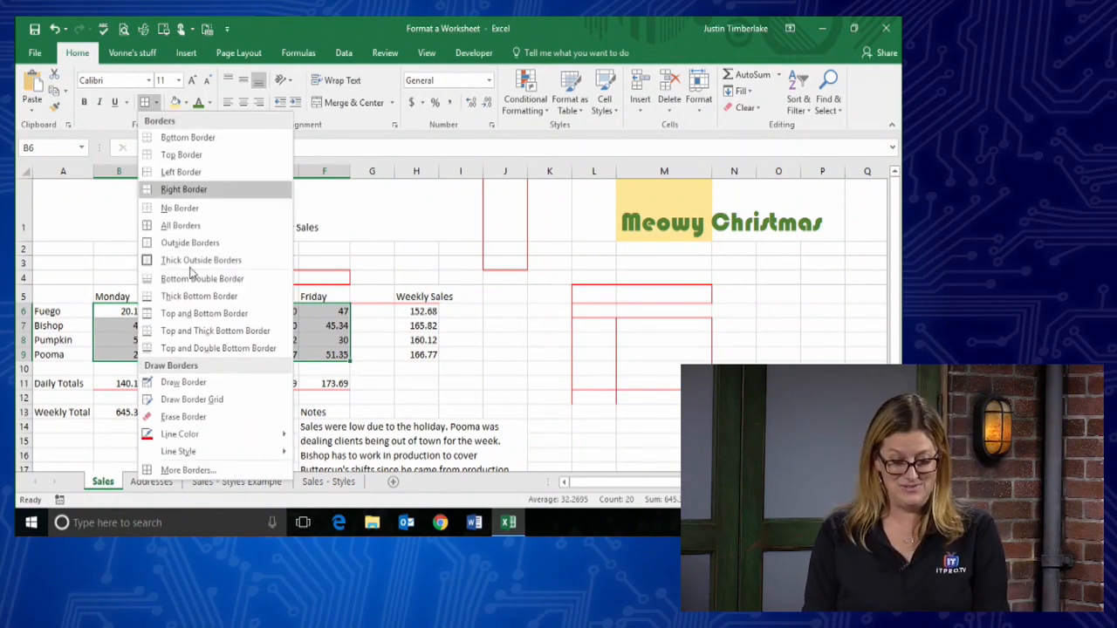
click(218, 469)
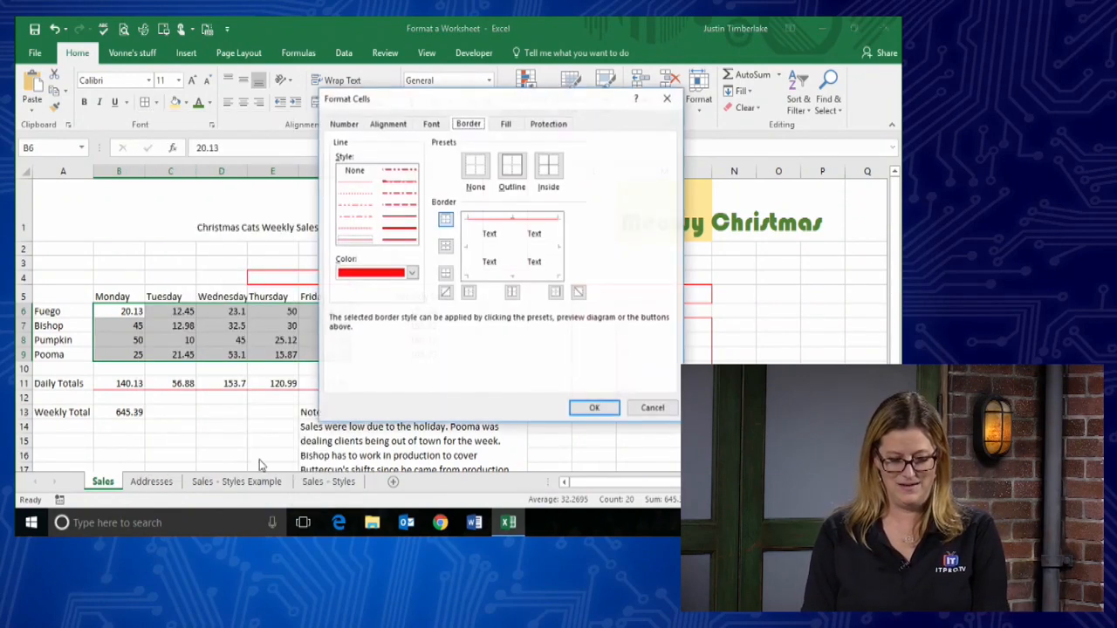
click(399, 228)
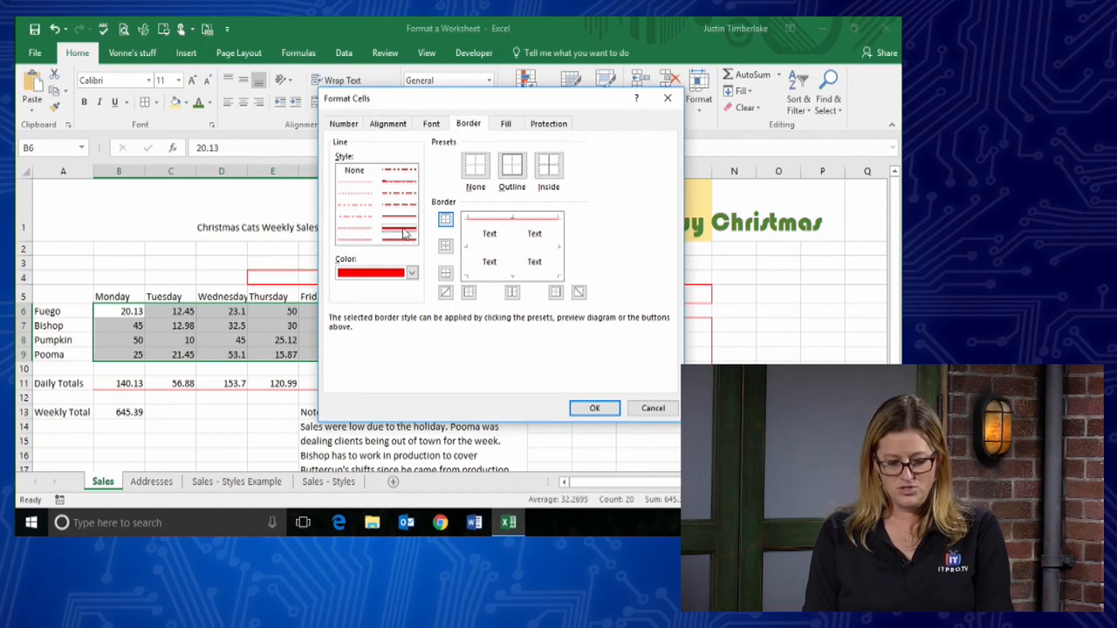
click(412, 274)
click(401, 368)
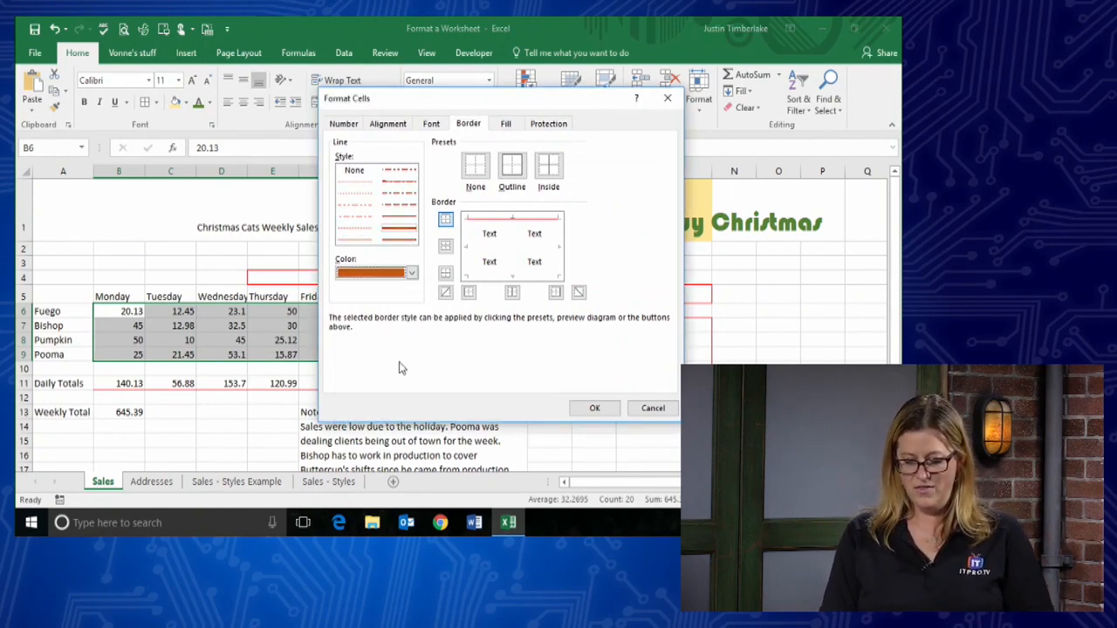
click(412, 273)
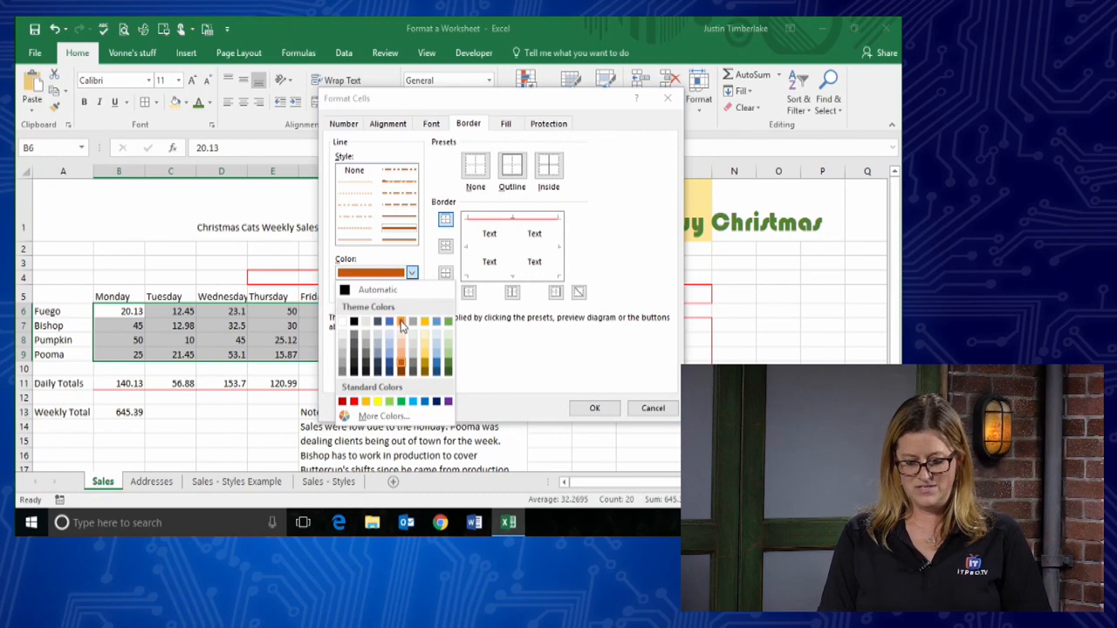
click(401, 323)
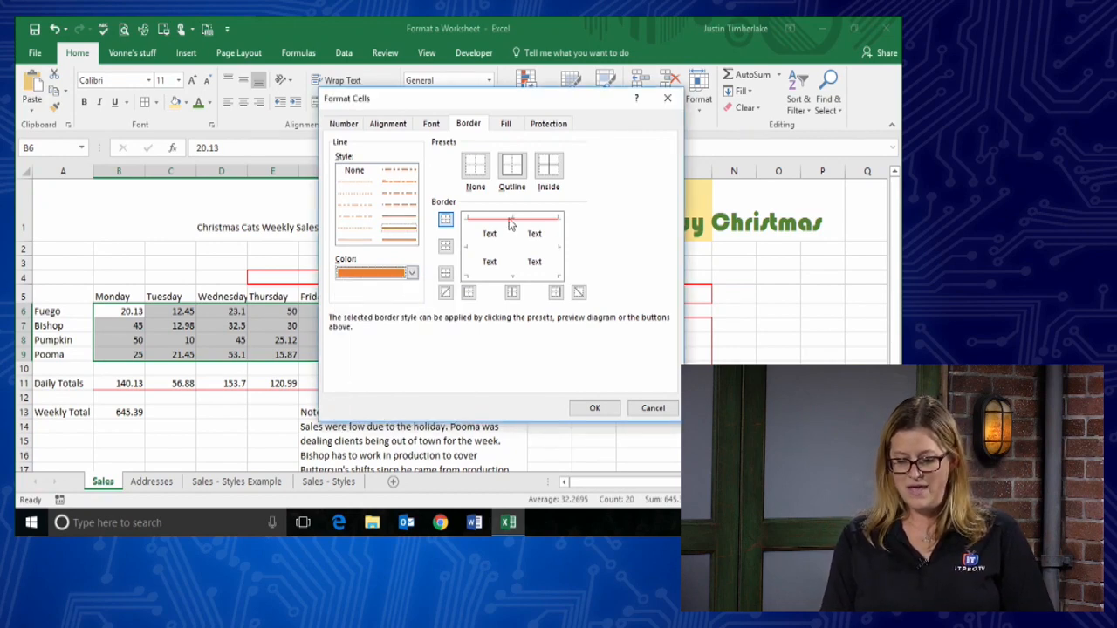
Try orange inside, left and top borders on cells B6:F9, leaving only the inside horizontal lines set.
click(449, 250)
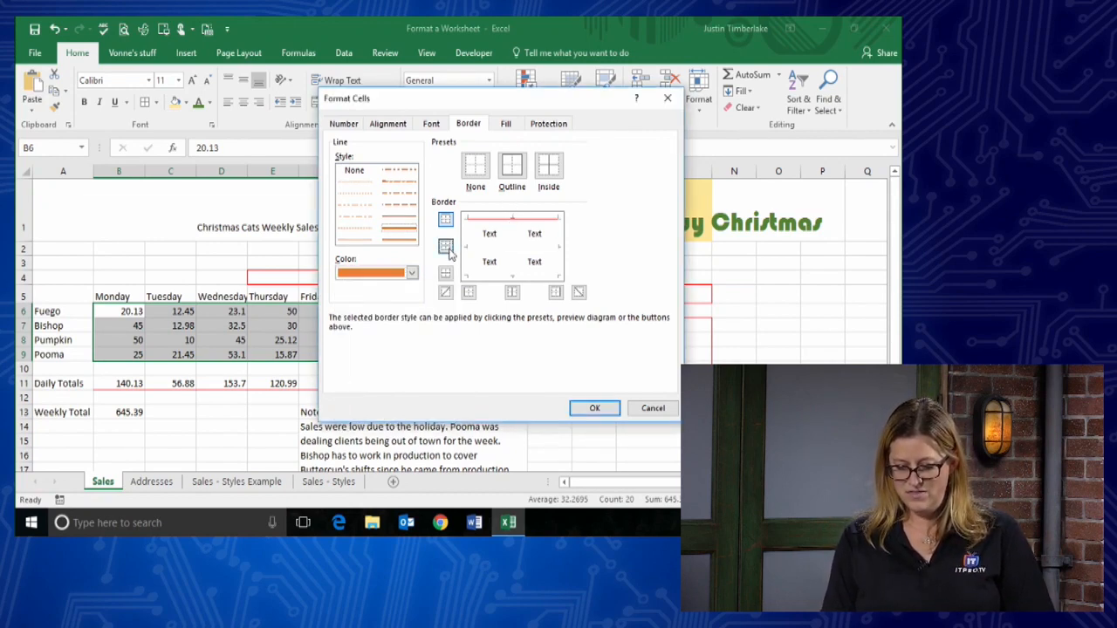
click(515, 297)
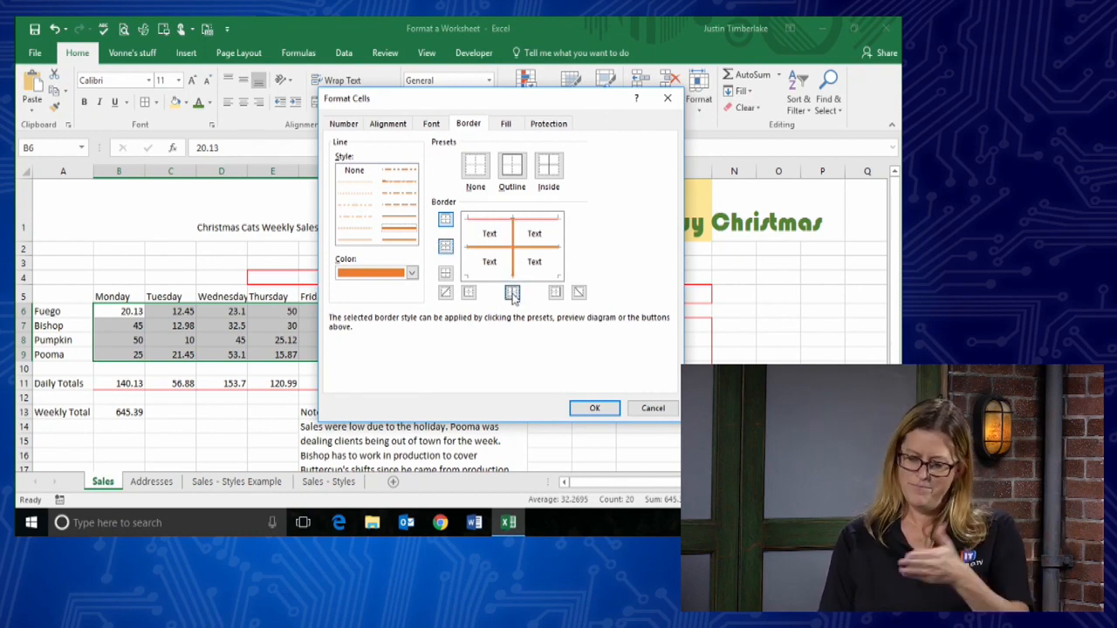
click(512, 294)
click(469, 293)
click(499, 224)
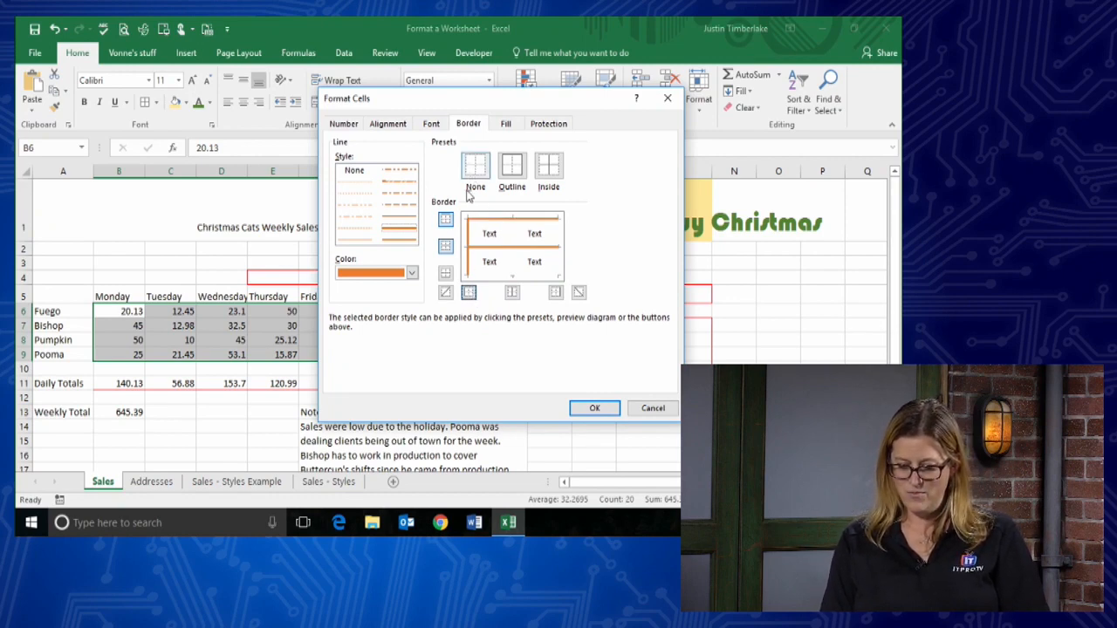
click(446, 221)
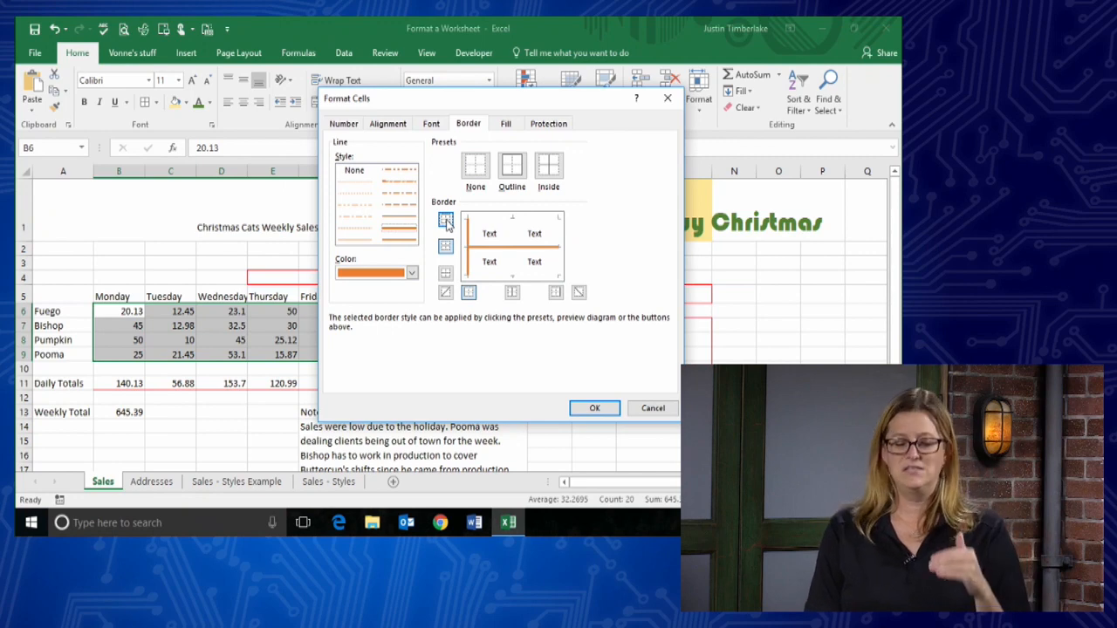
click(469, 294)
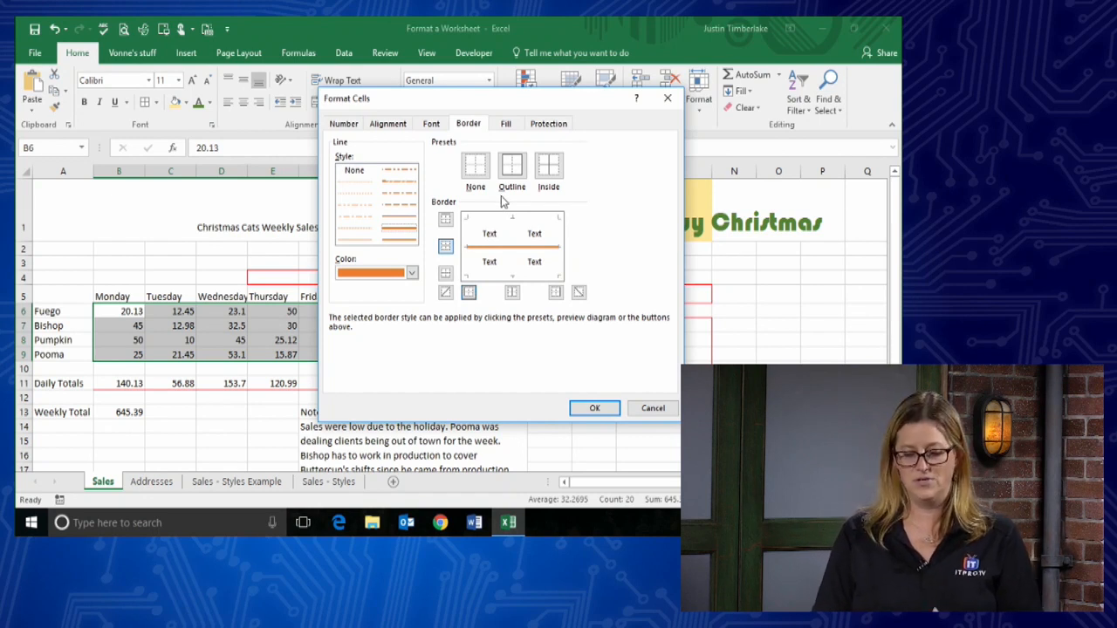
Give cells B6:F9 an orange outline with inside horizontal borders, without inside vertical lines, and accept the settings.
click(512, 166)
click(548, 166)
click(513, 293)
click(445, 247)
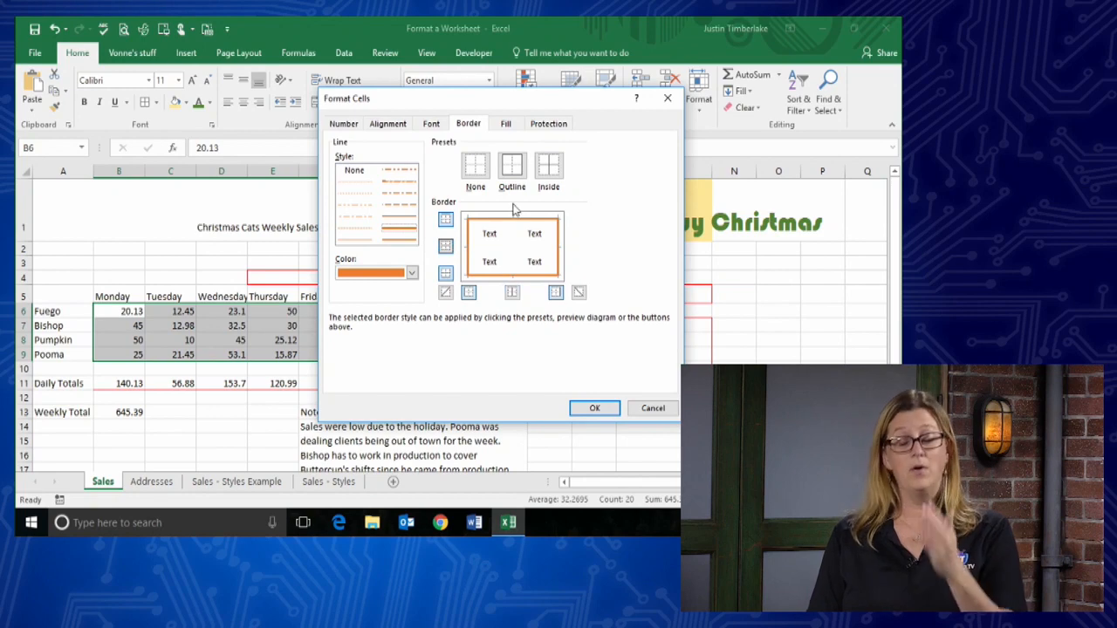
click(447, 249)
click(446, 249)
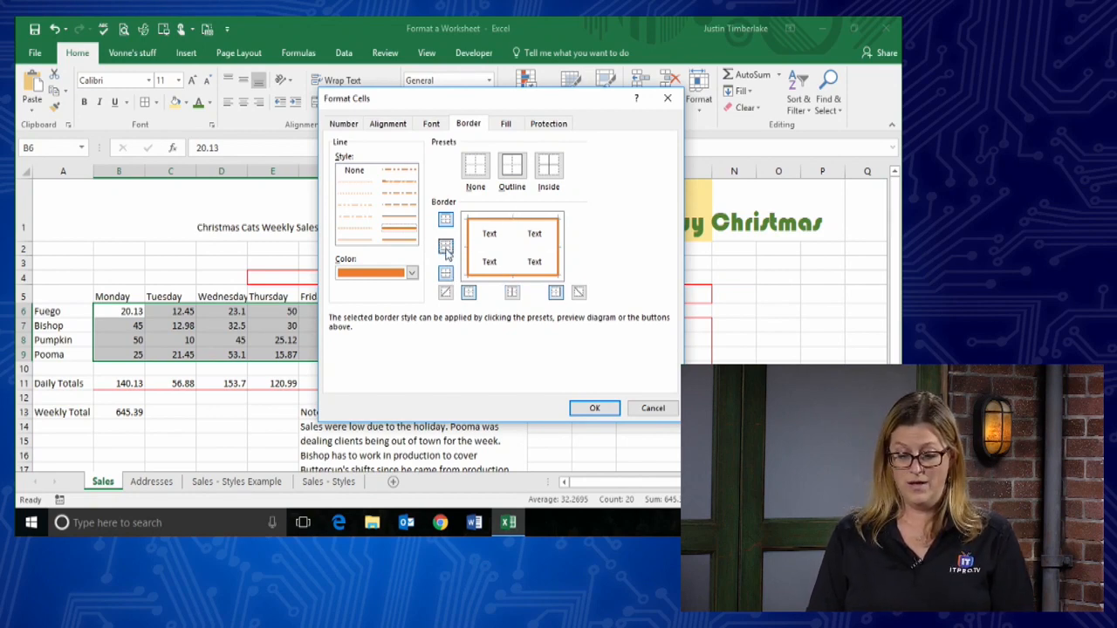
click(446, 249)
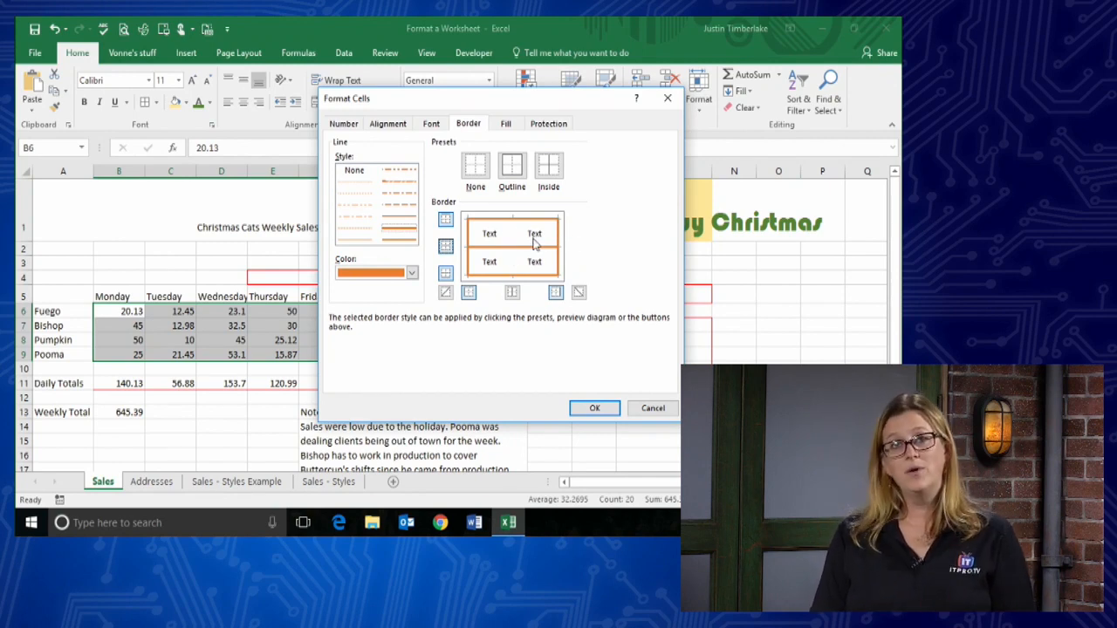
click(601, 410)
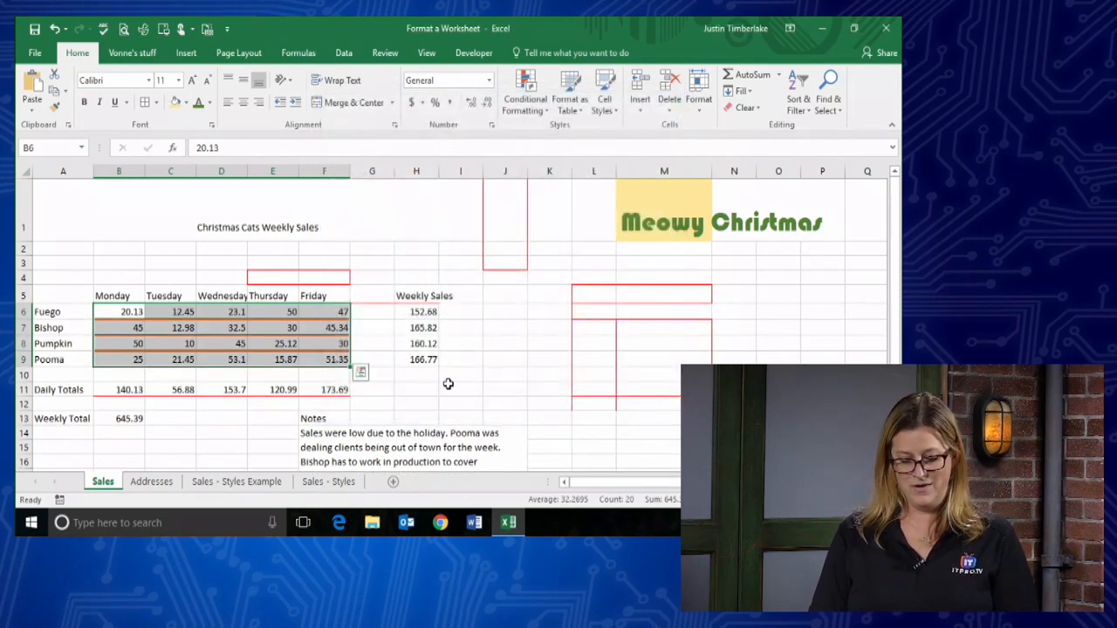
click(389, 391)
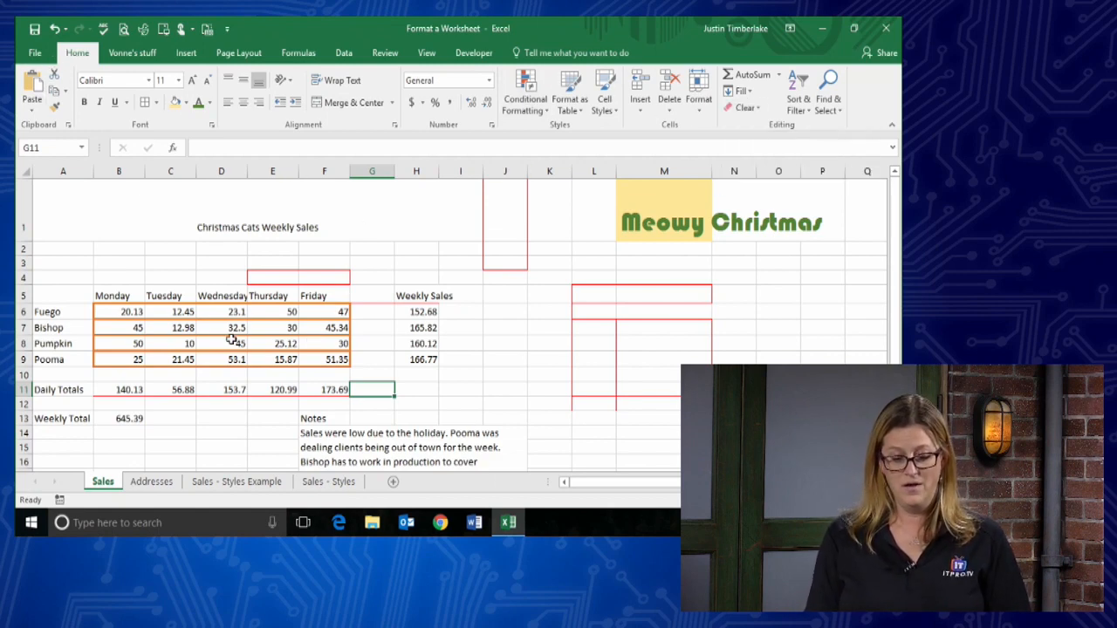
Delete the contents of cells A1:P1 and enter the filler text fhjdsahlhifds in cell M1.
drag(483, 202, 818, 215)
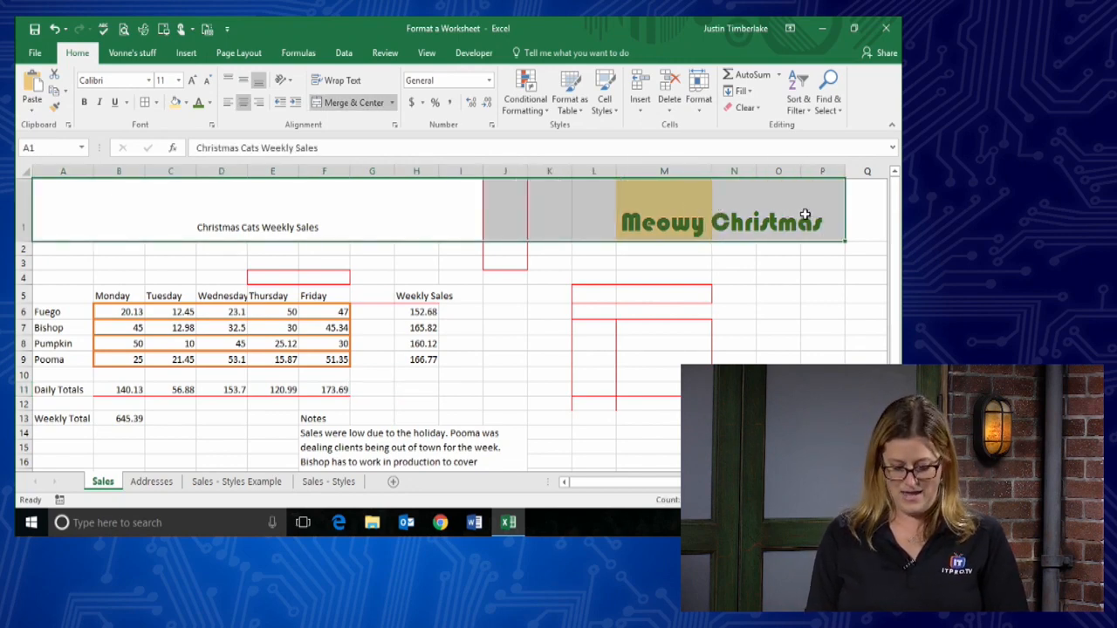
key(Delete)
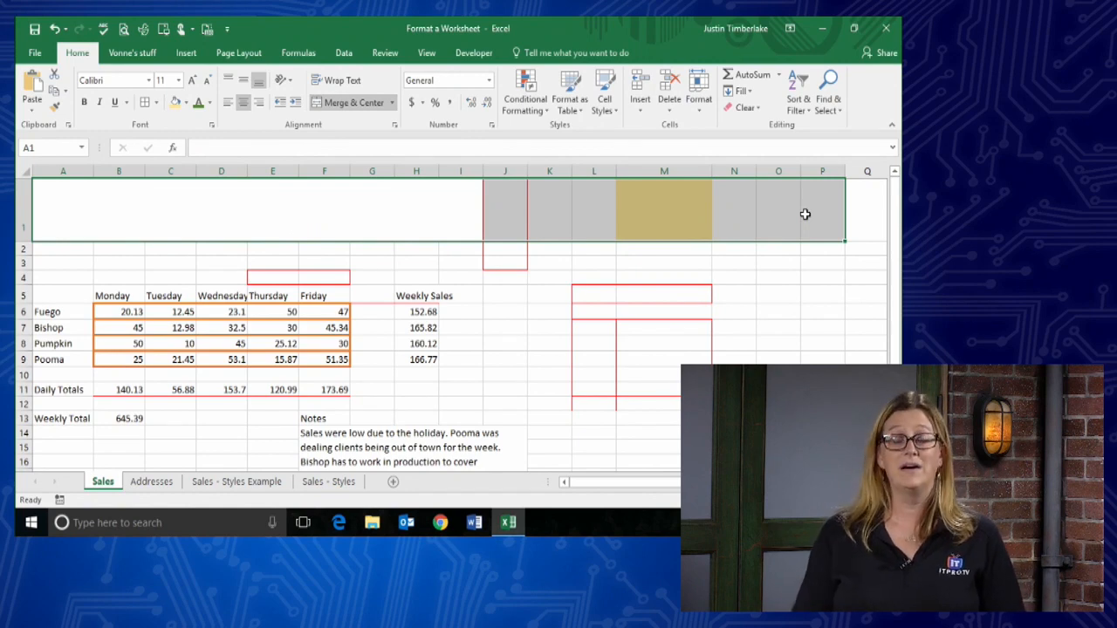
click(735, 289)
click(683, 224)
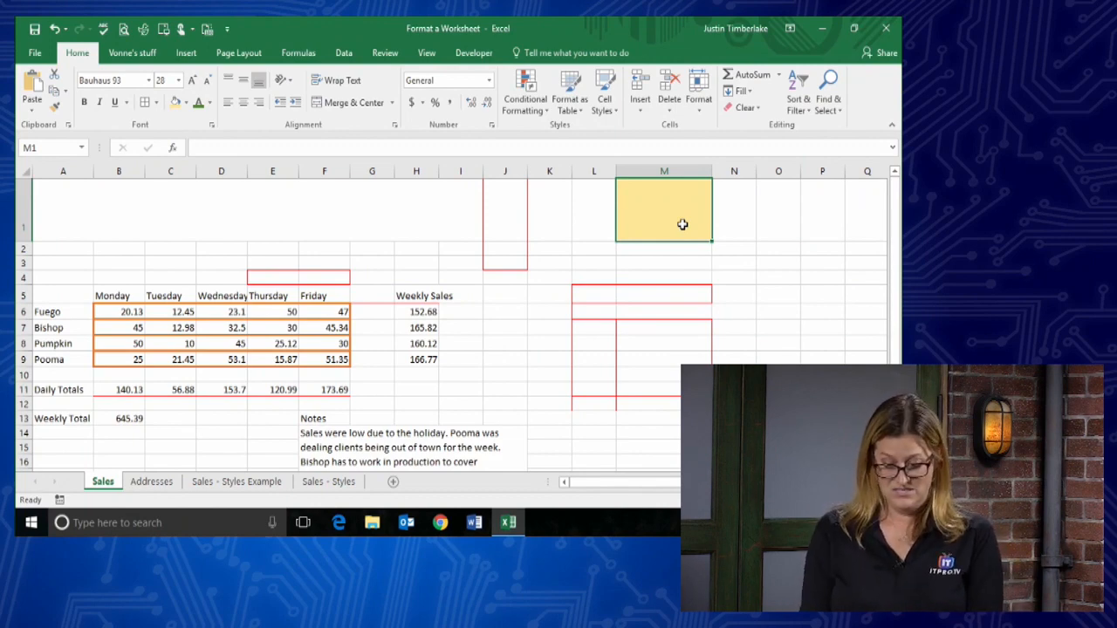
text(fhjdsahlhifds)
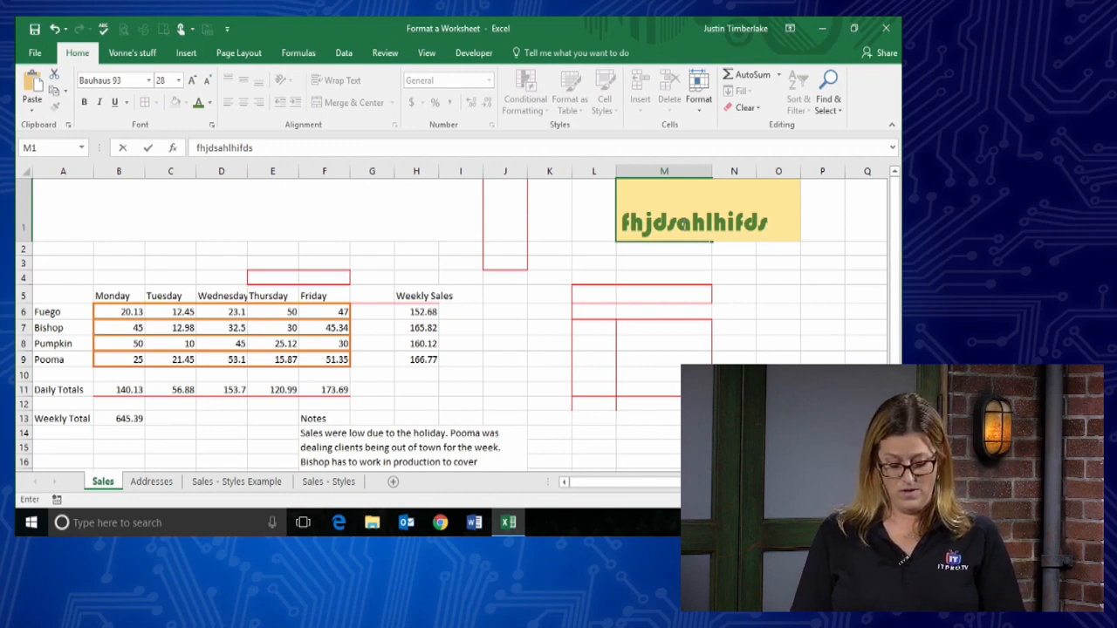
Undo the filler text in cell M1 and the deletion of the row 1 contents.
key(ctrl+z)
click(667, 262)
key(ctrl+z)
key(ctrl+z)
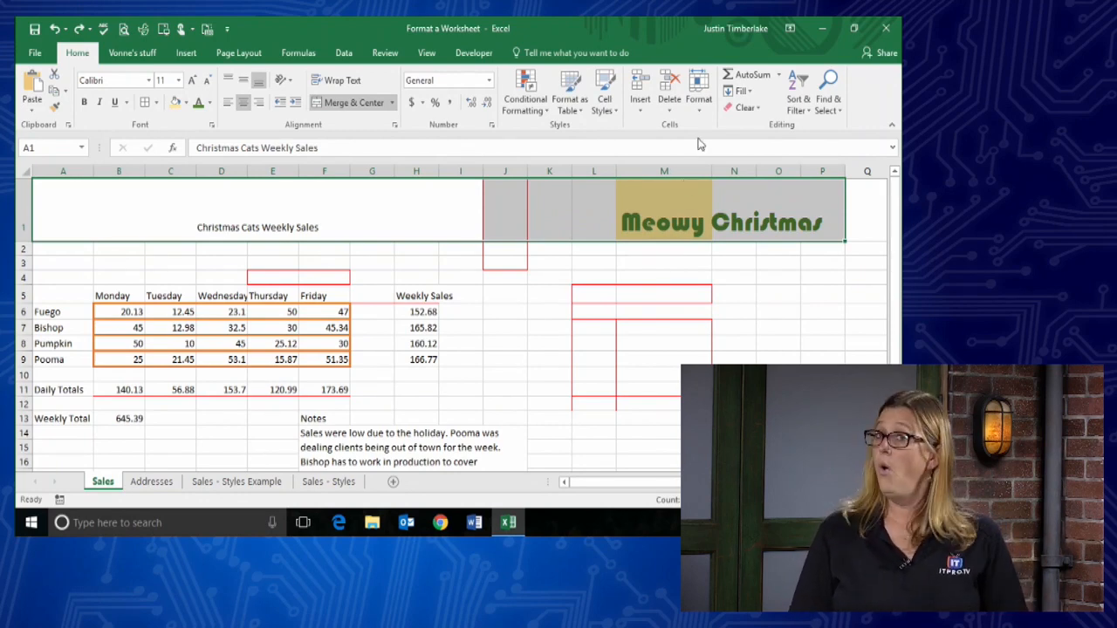
Clear only the formats of cells A1:P1 and undo the clearing.
click(746, 108)
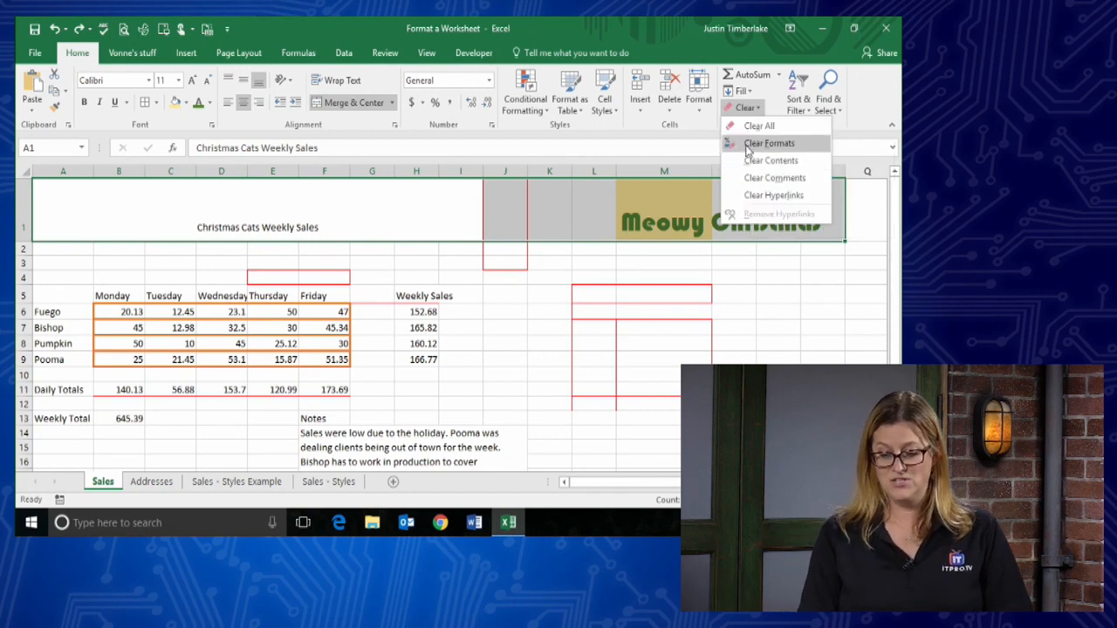
click(748, 149)
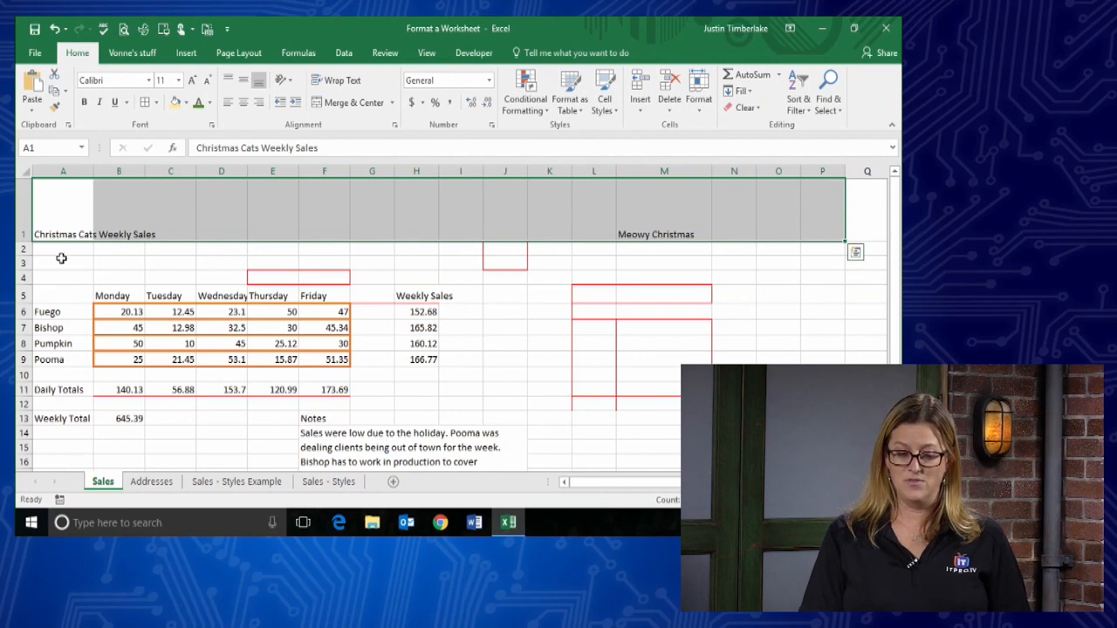
drag(87, 220, 403, 208)
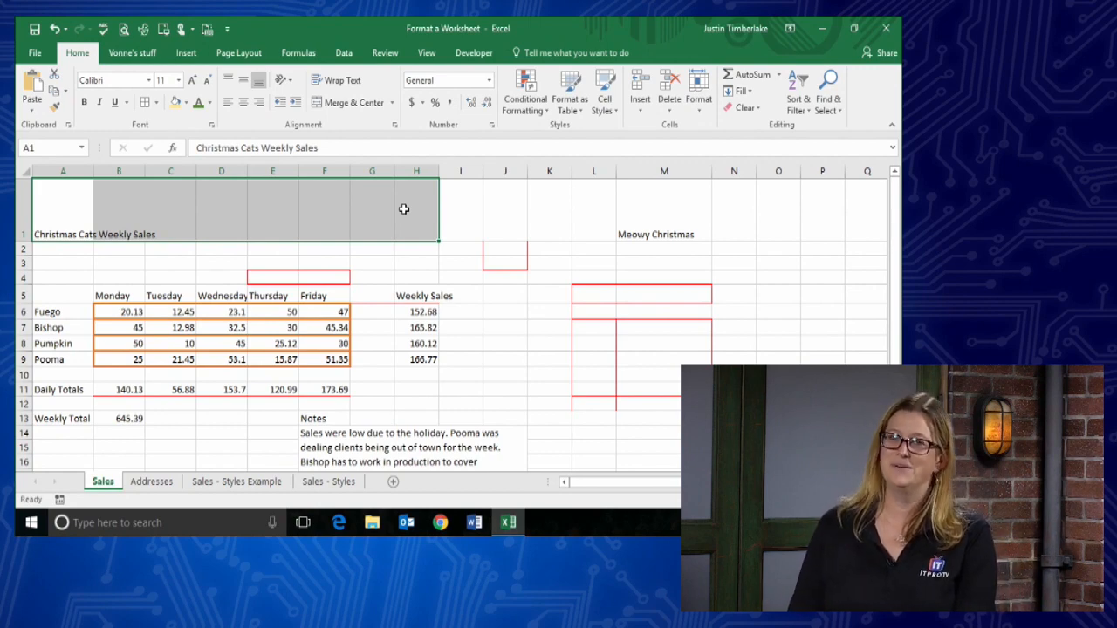
key(ctrl+z)
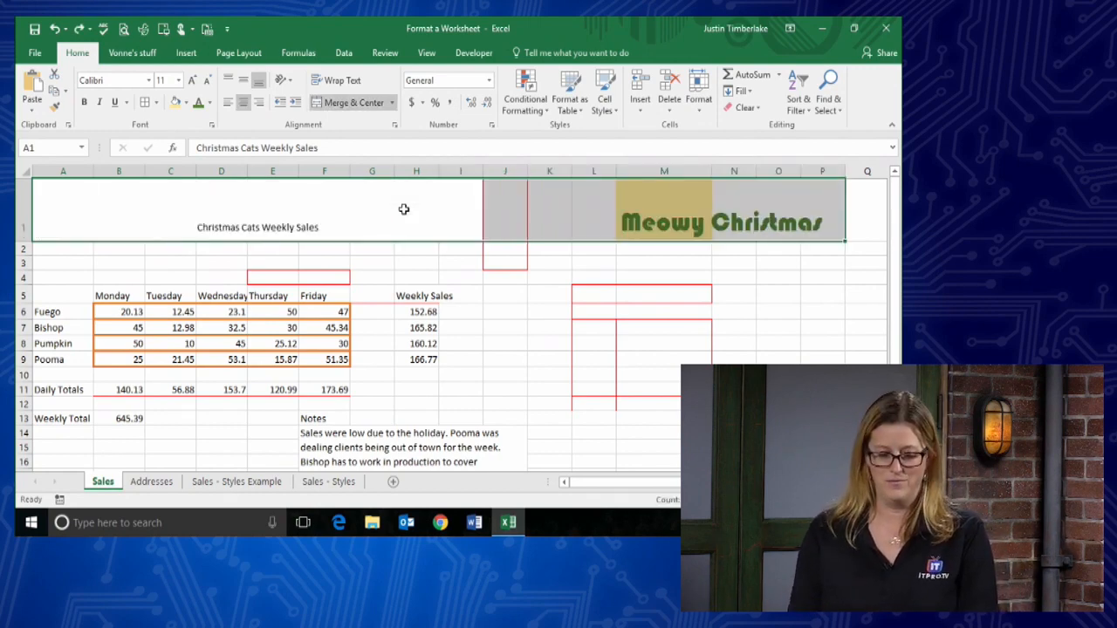
click(403, 278)
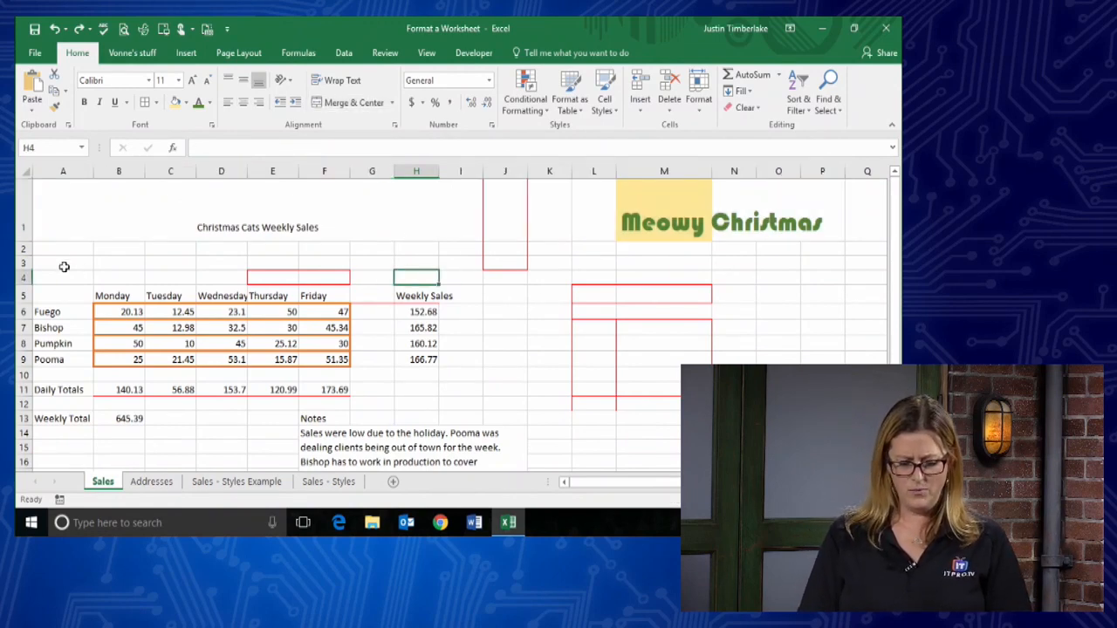
Clear all contents and formats from the entire Sales worksheet and undo the clearing.
drag(63, 297, 450, 406)
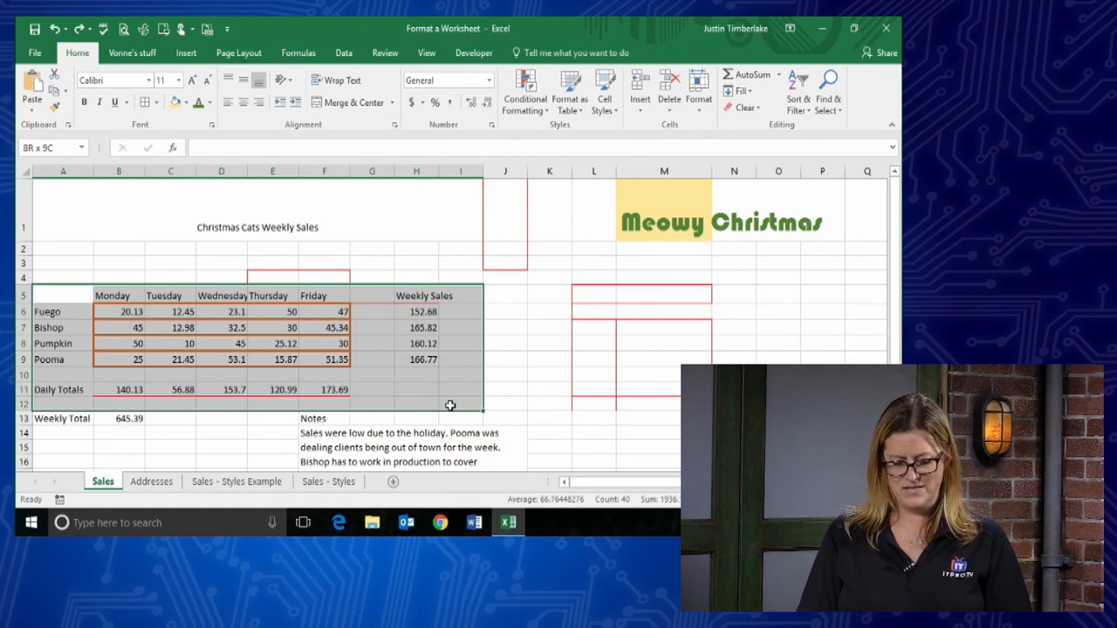
click(24, 171)
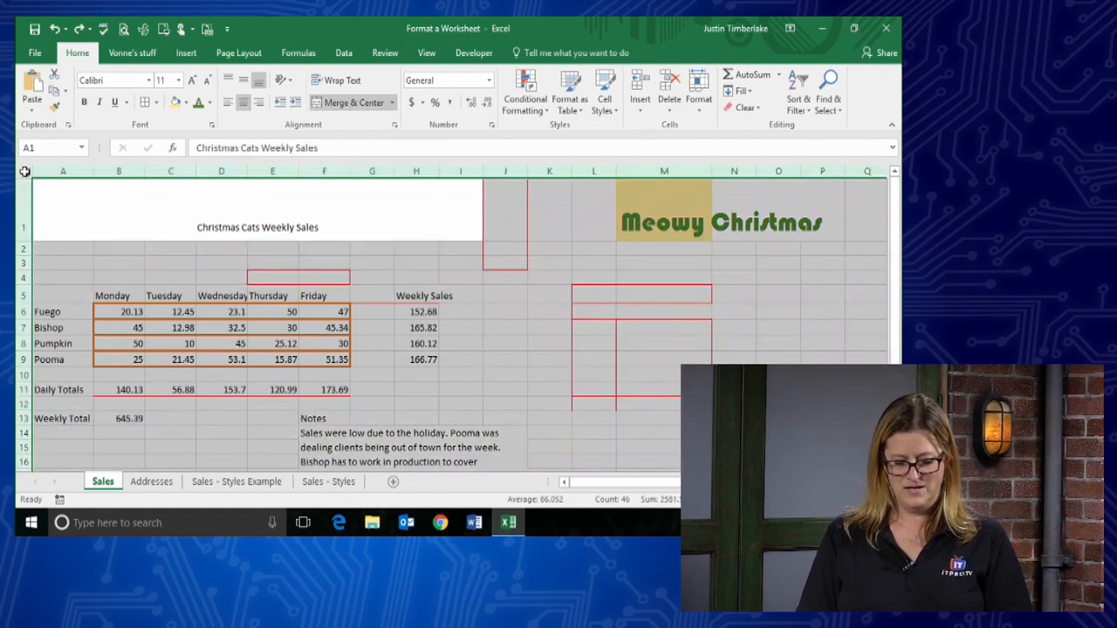
click(749, 108)
click(758, 128)
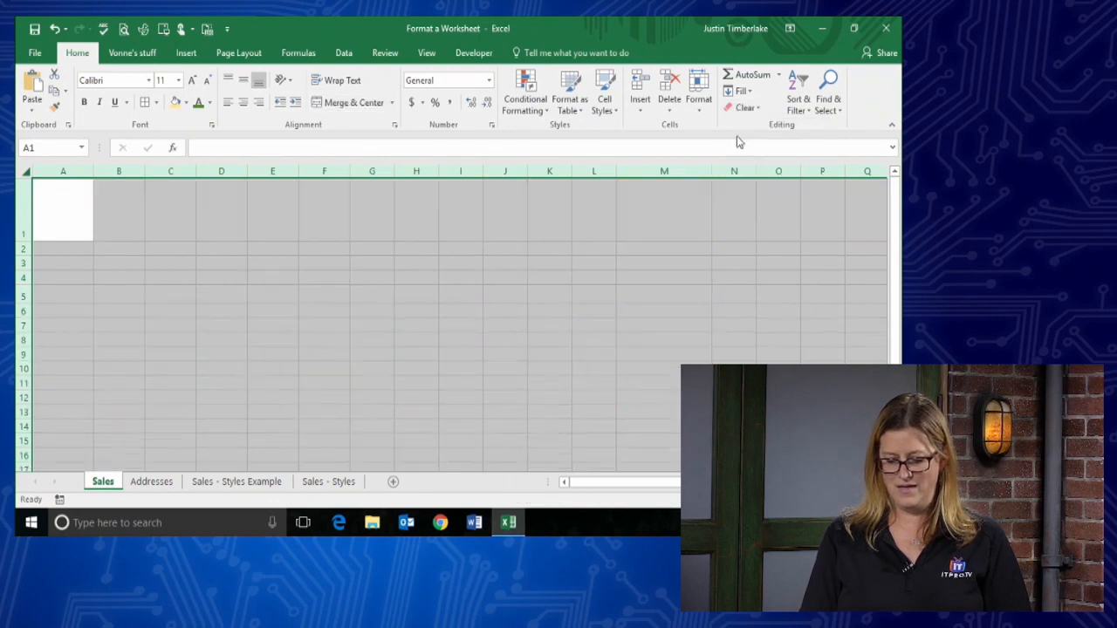
click(451, 355)
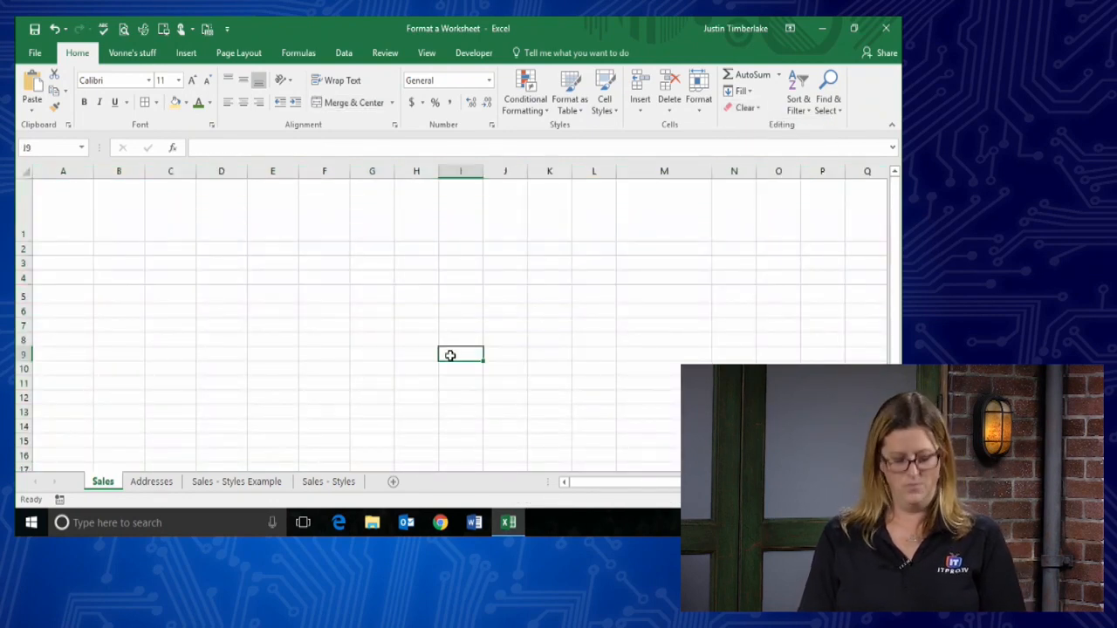
key(ctrl+z)
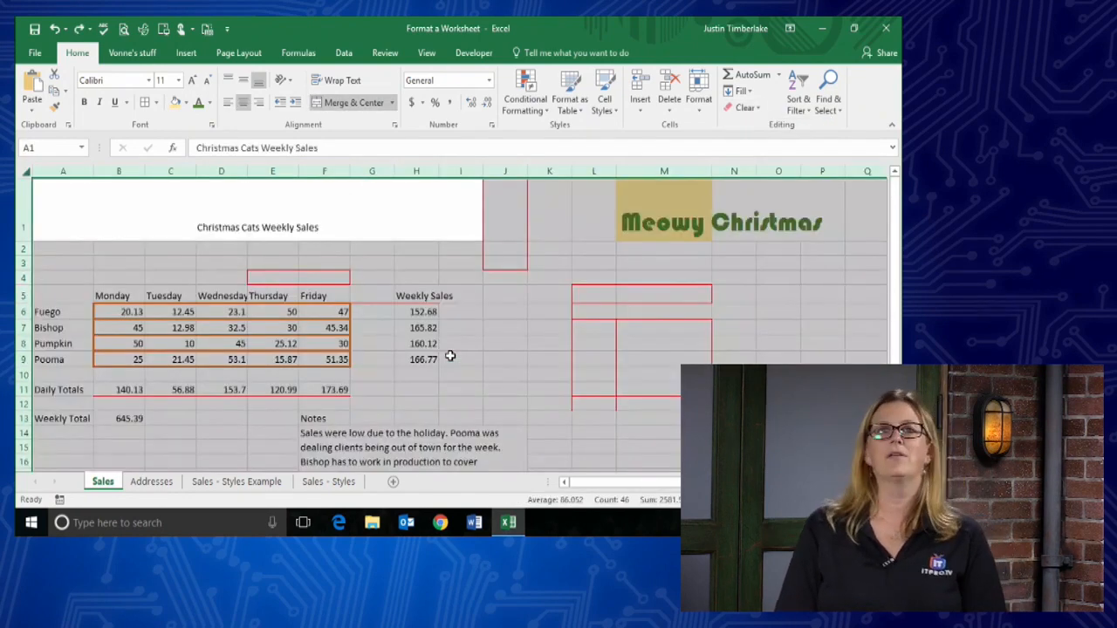
Clear only the formats from the entire Sales worksheet, keeping its contents.
click(749, 109)
click(748, 143)
click(498, 340)
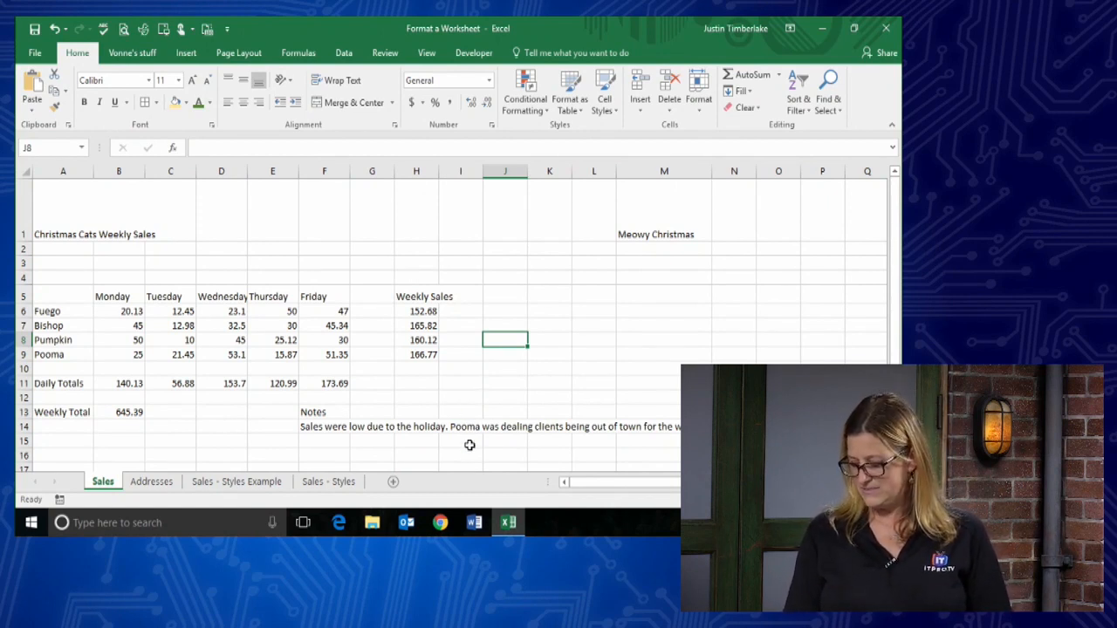
click(384, 341)
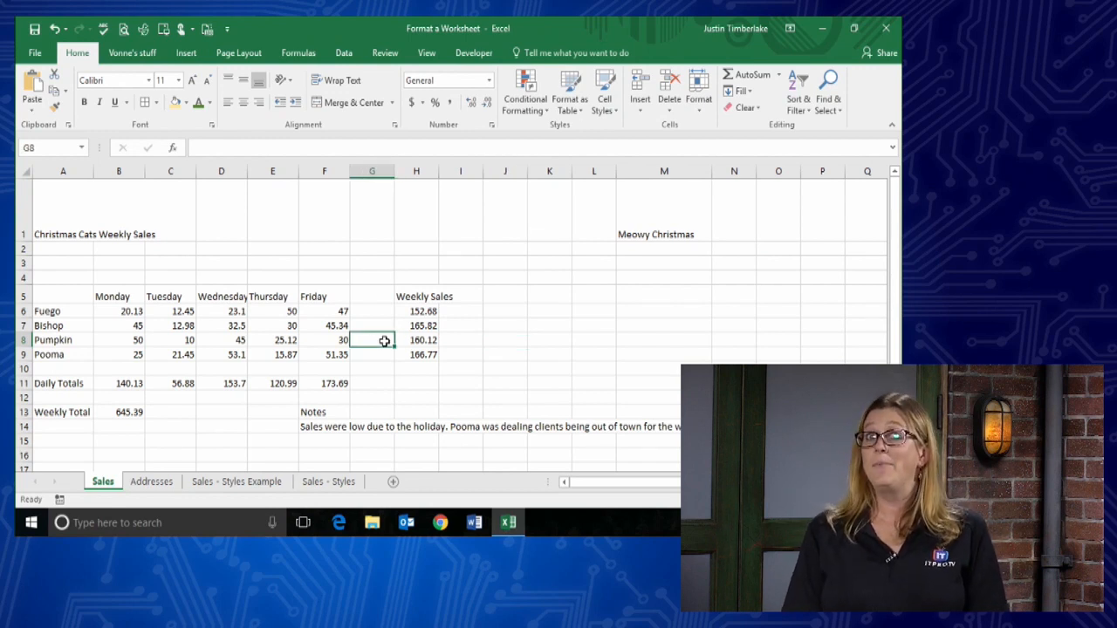
Format the Monday heading in cell B5 with a light gold fill and bold green text at size 14.
click(112, 296)
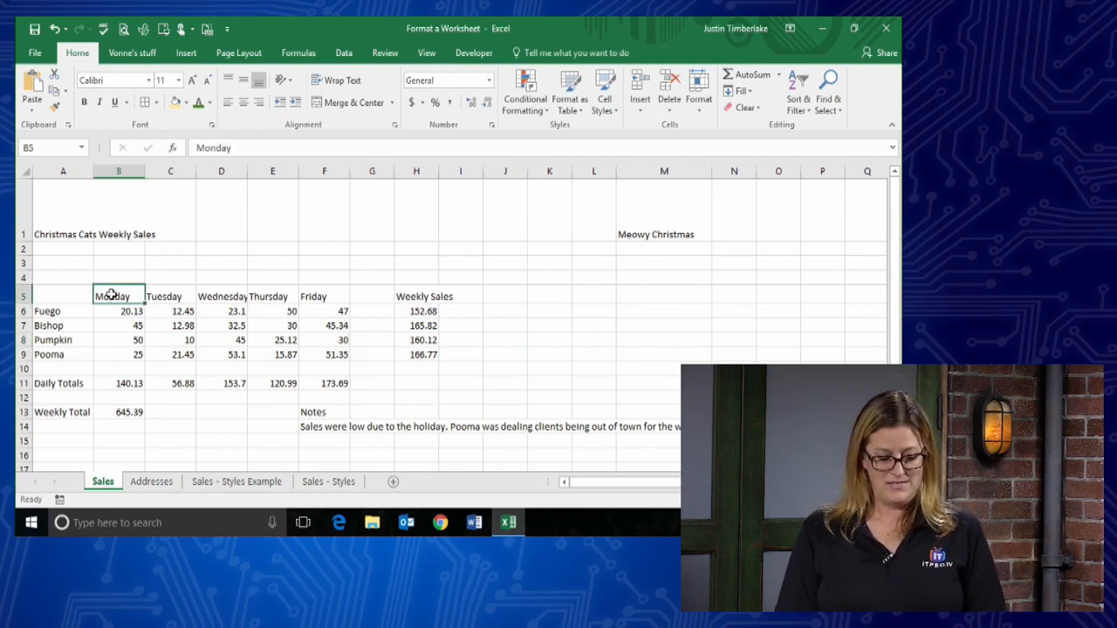
click(177, 102)
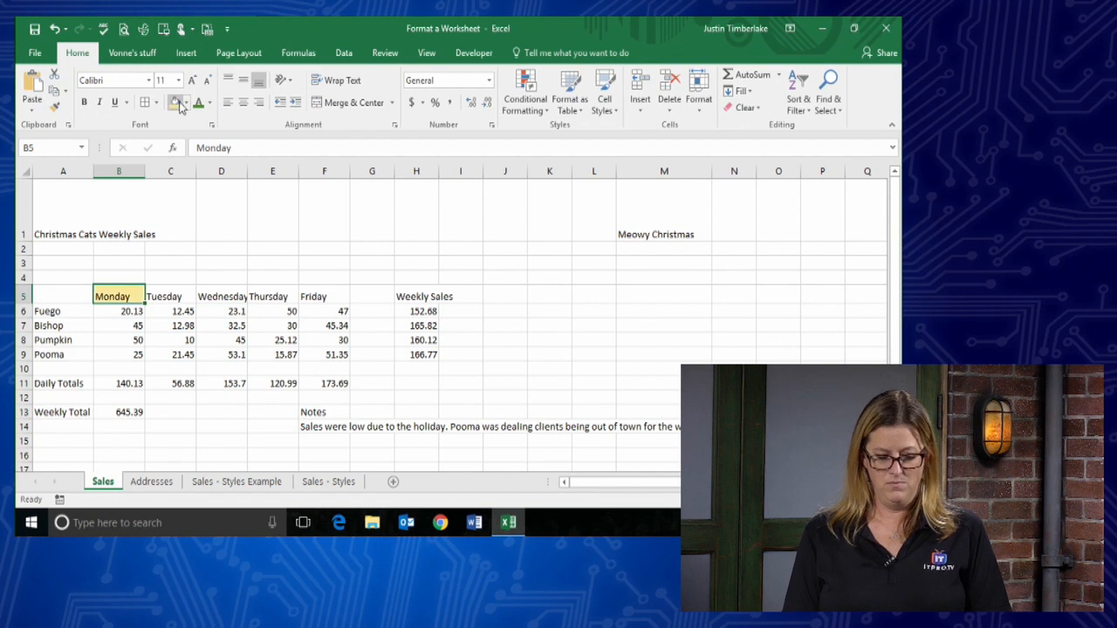
click(198, 103)
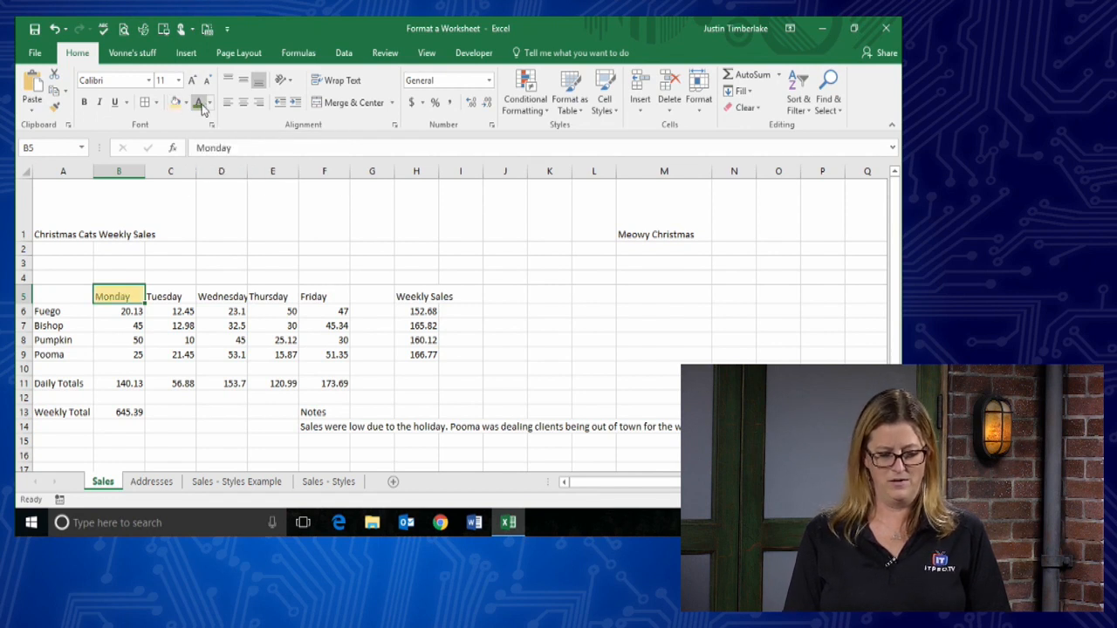
click(209, 103)
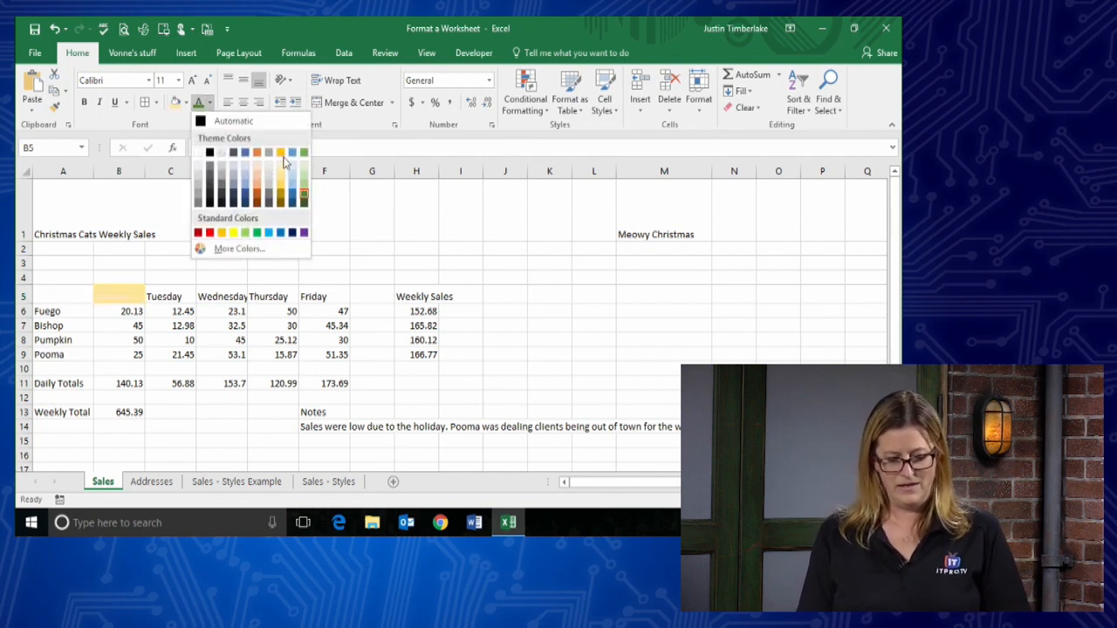
click(303, 158)
click(192, 80)
click(192, 79)
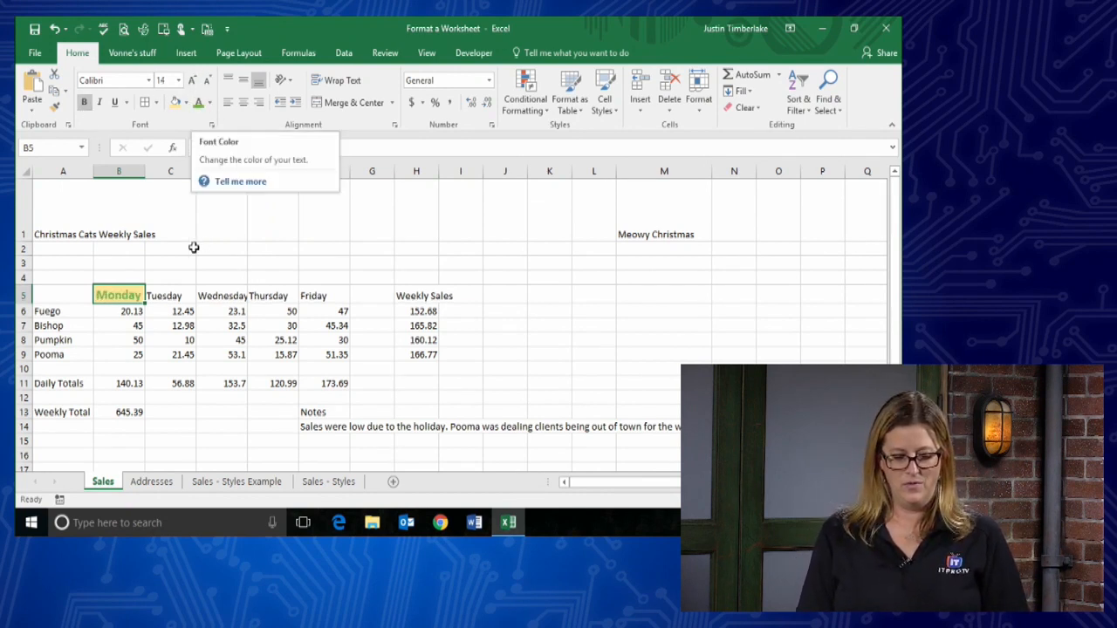
Set the Monday heading's font to Arial Black and autofit the width of column B.
click(149, 80)
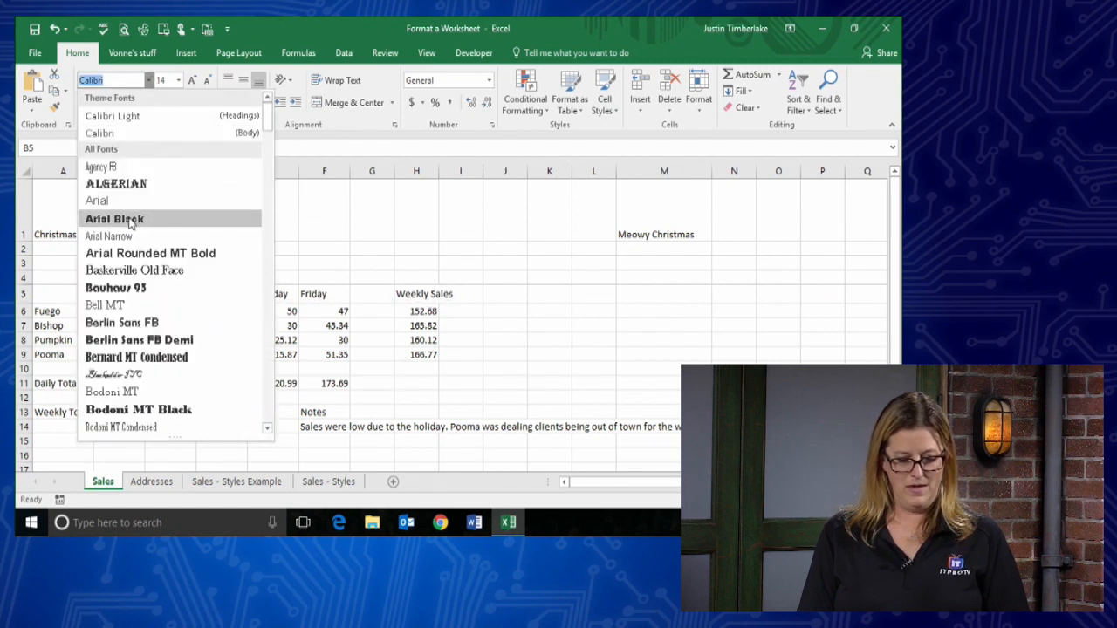
click(130, 220)
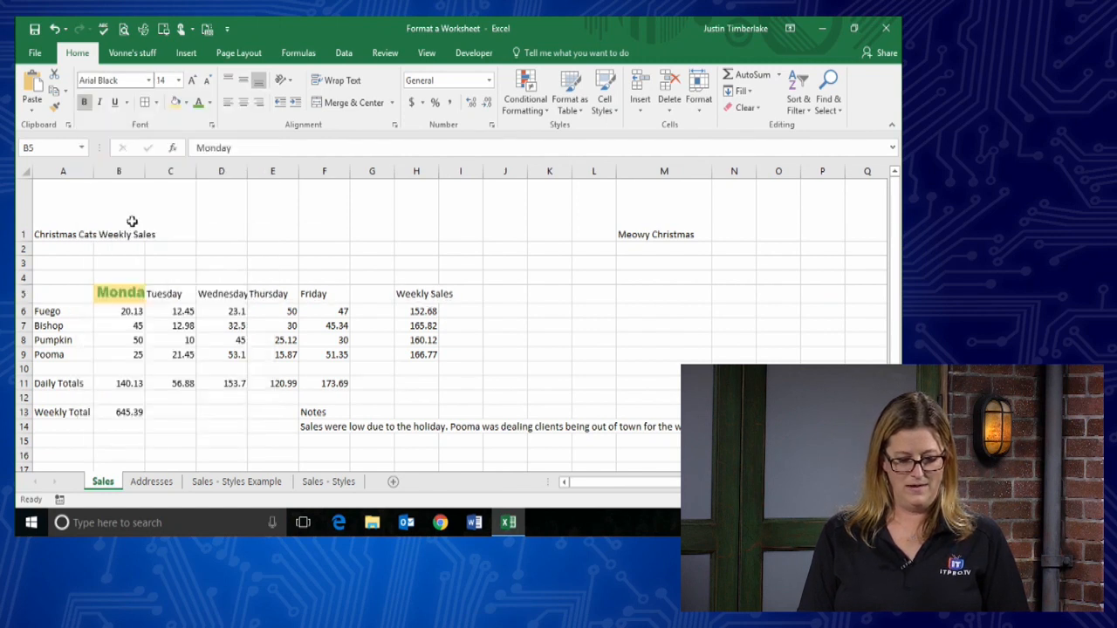
double_click(146, 171)
click(245, 248)
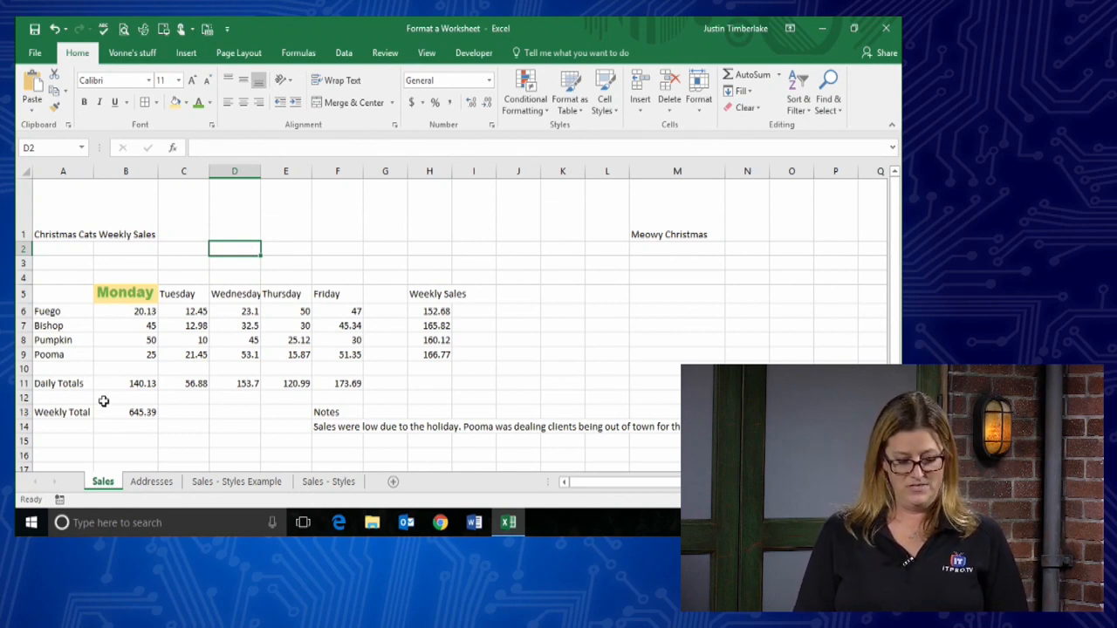
Copy the Monday heading's formatting onto the Daily Totals label in A11 and autofit the width of column A.
click(67, 384)
click(72, 409)
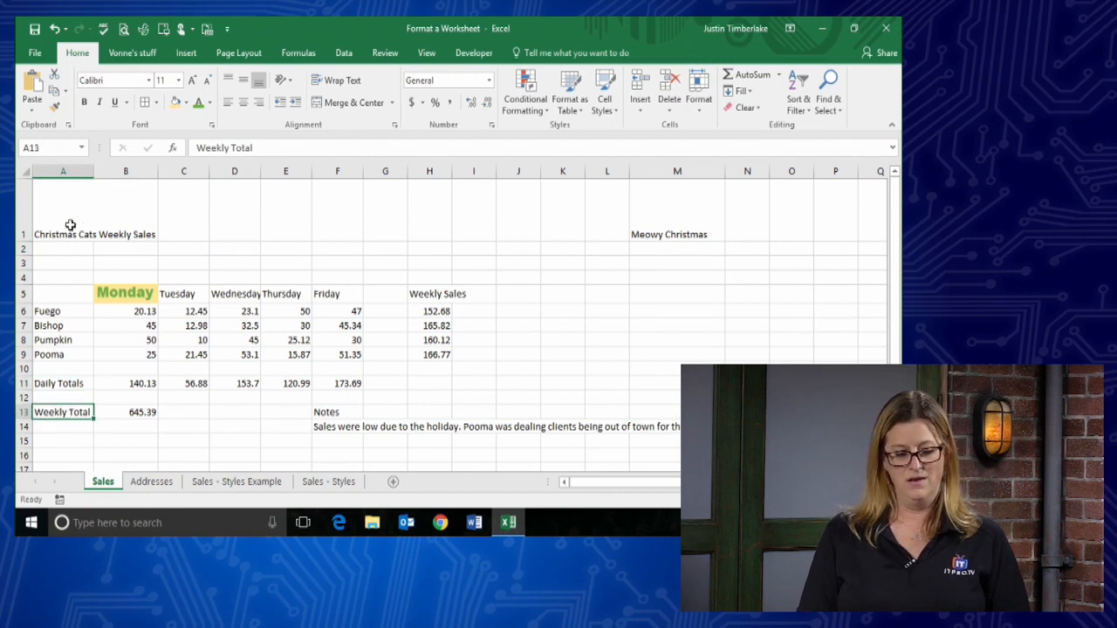
click(129, 297)
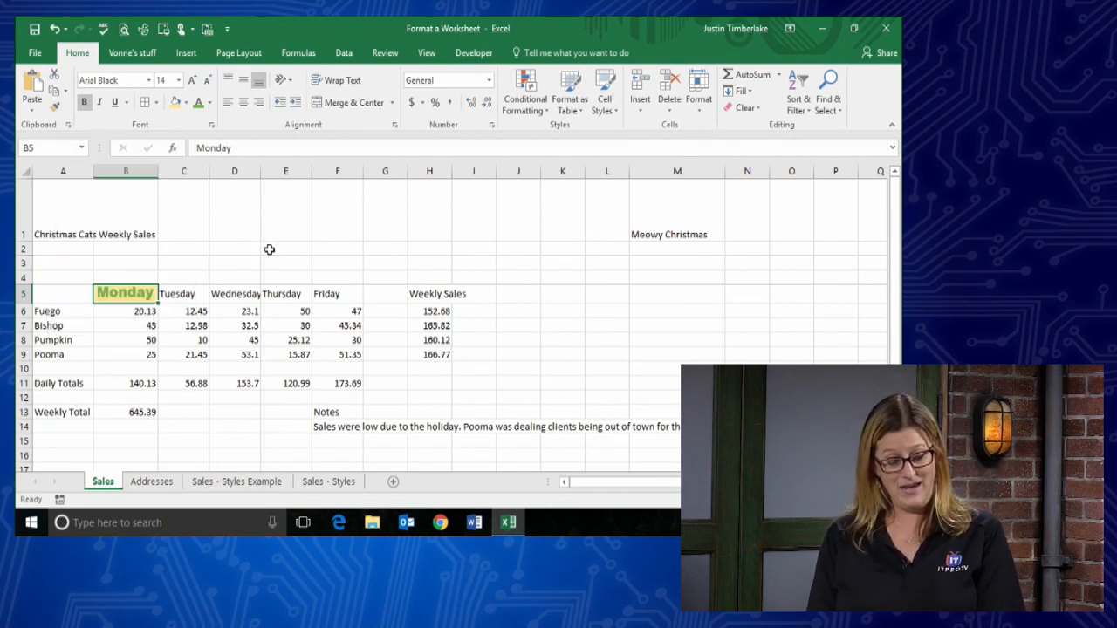
click(54, 106)
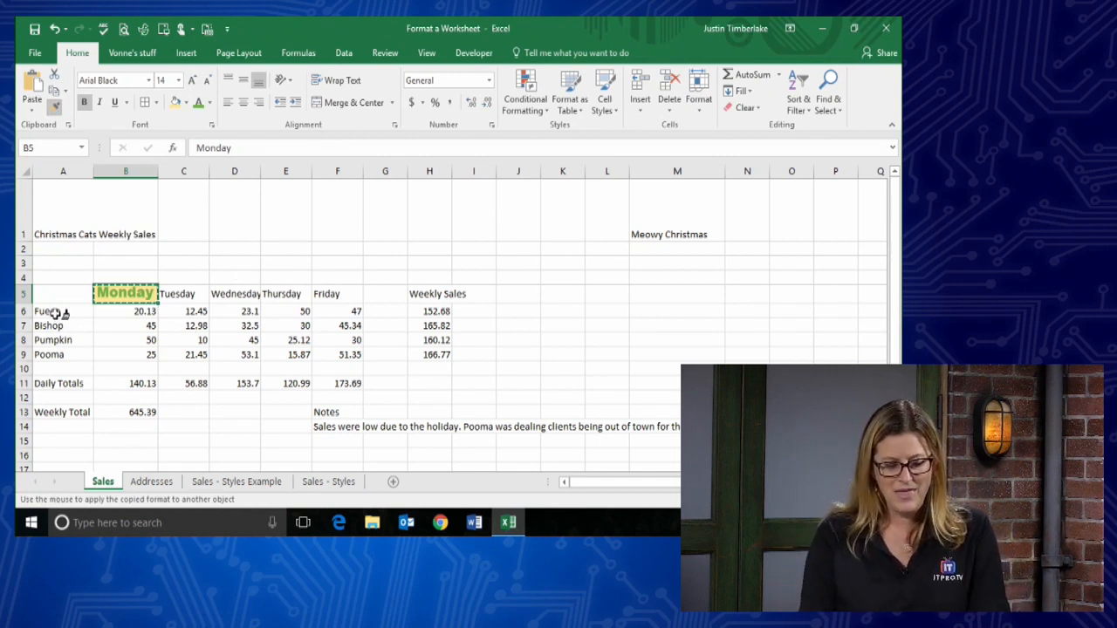
click(78, 383)
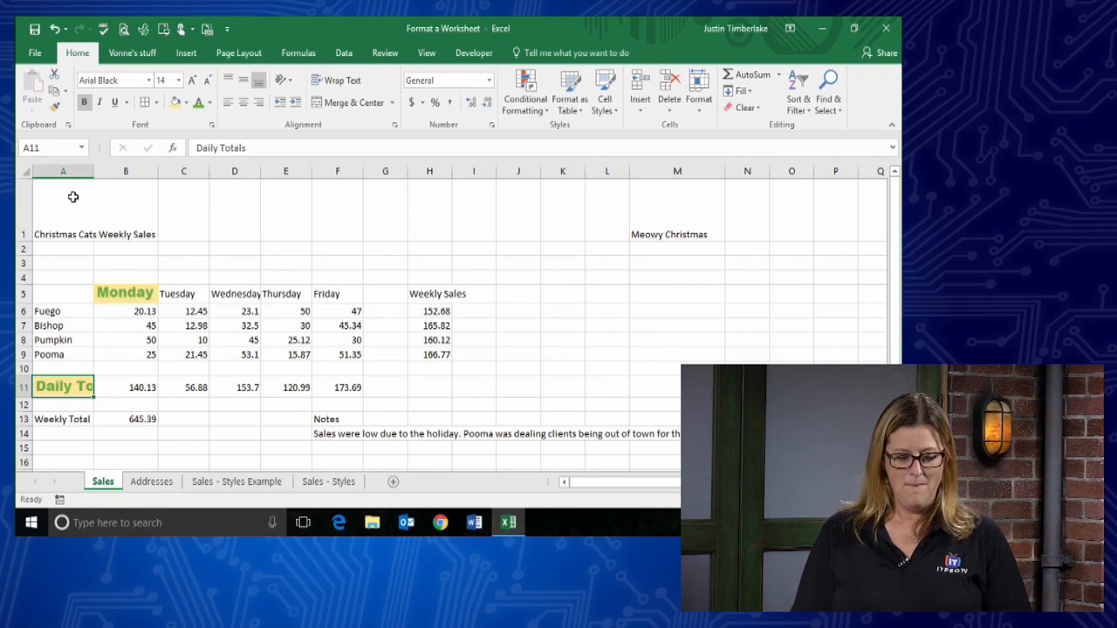
double_click(93, 171)
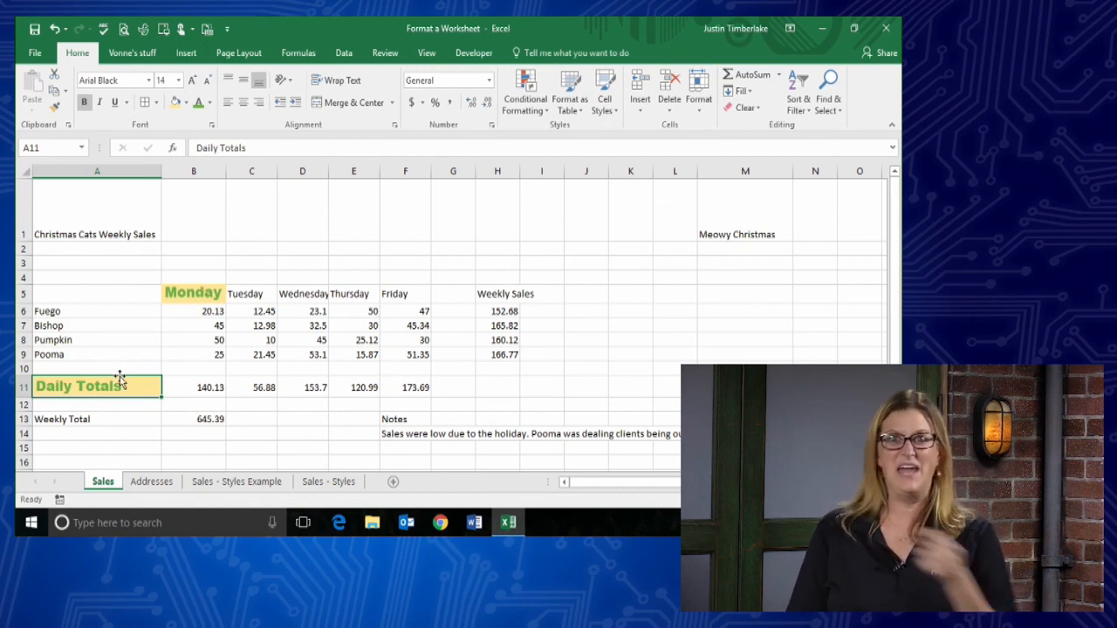
Paint the Daily Totals label's formatting onto the Fuego, Wednesday and Weekly Sales labels, the Friday total, and cells J9, F1, M2 and M7 in one pass.
click(52, 109)
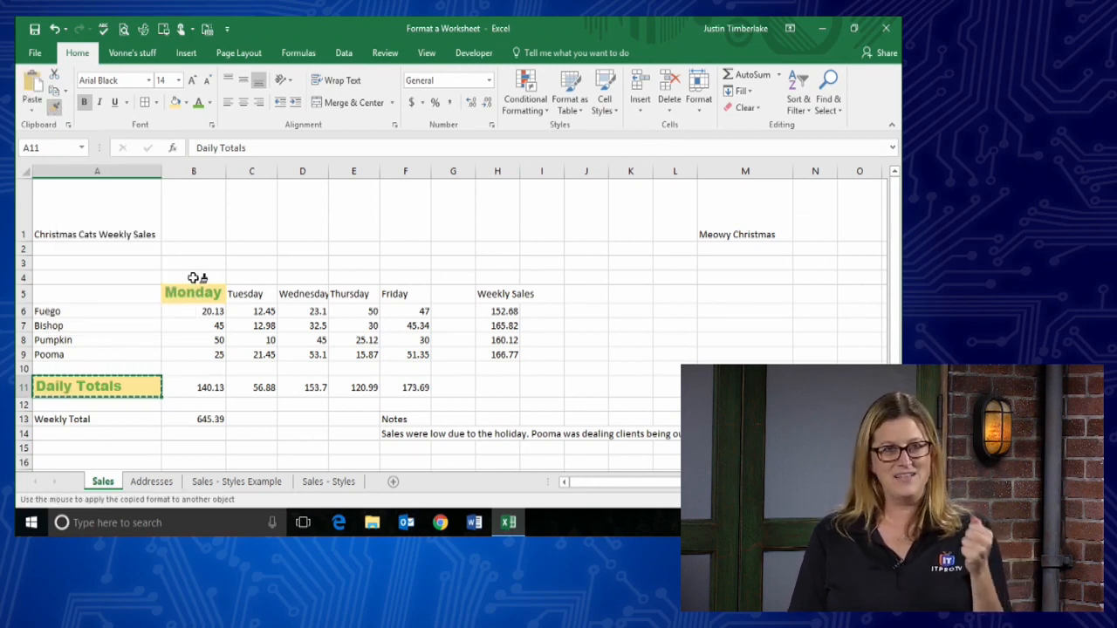
click(100, 311)
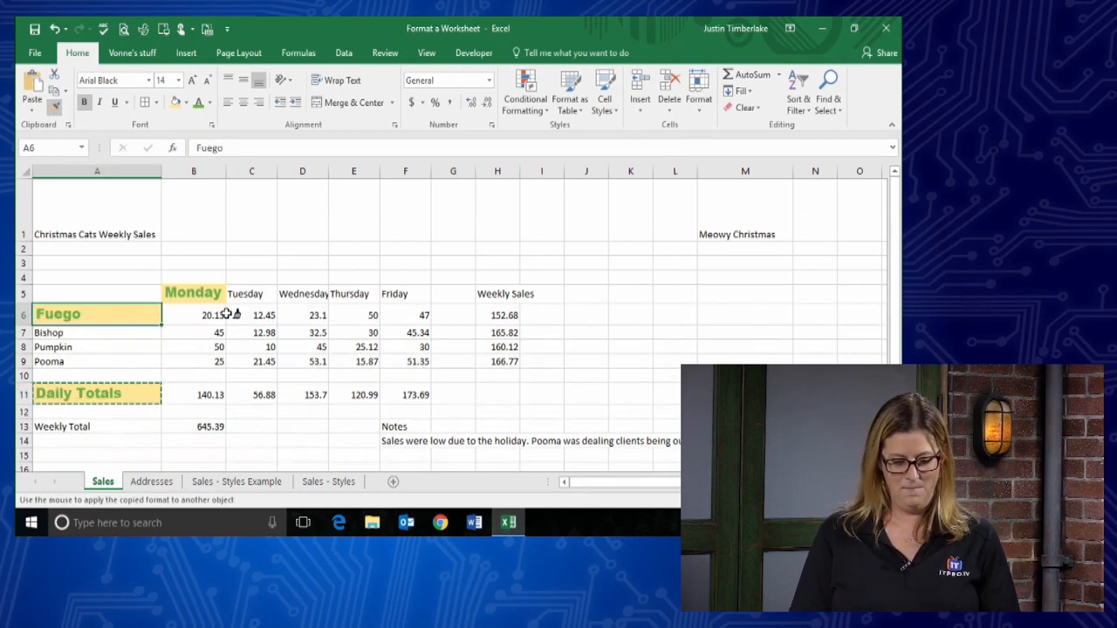
click(293, 293)
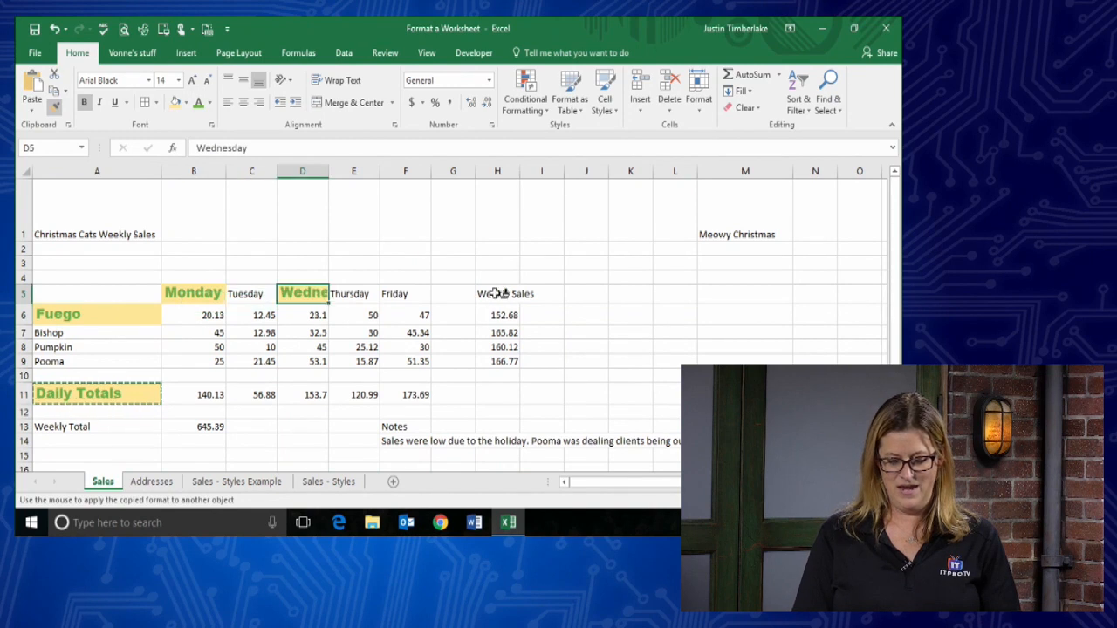
click(496, 294)
click(407, 393)
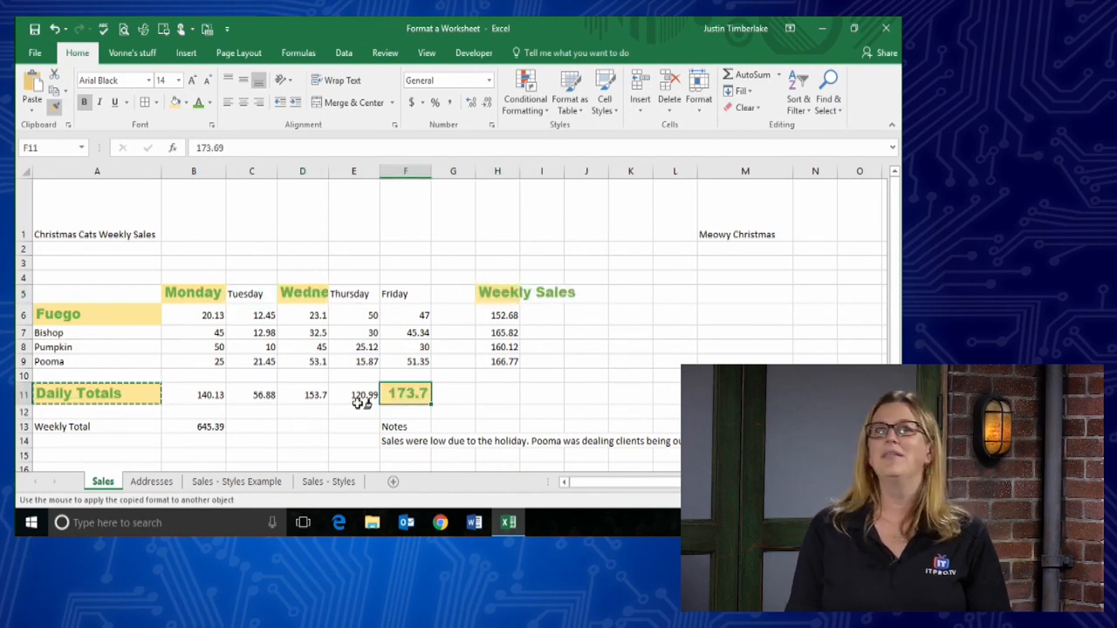
click(593, 363)
click(389, 208)
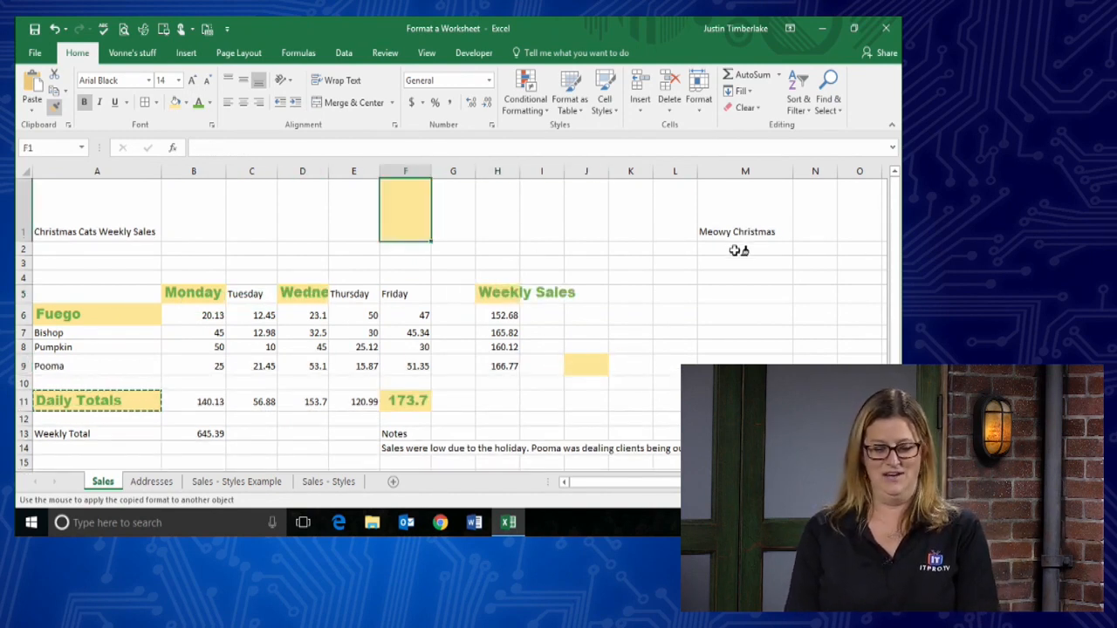
click(739, 251)
click(741, 342)
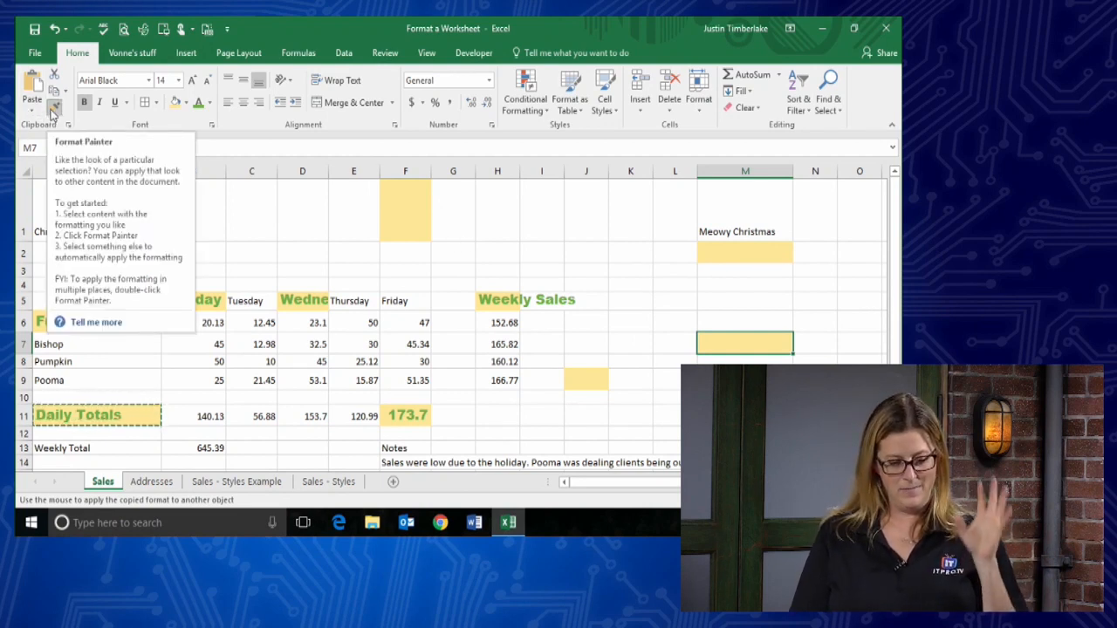
key(Escape)
click(317, 268)
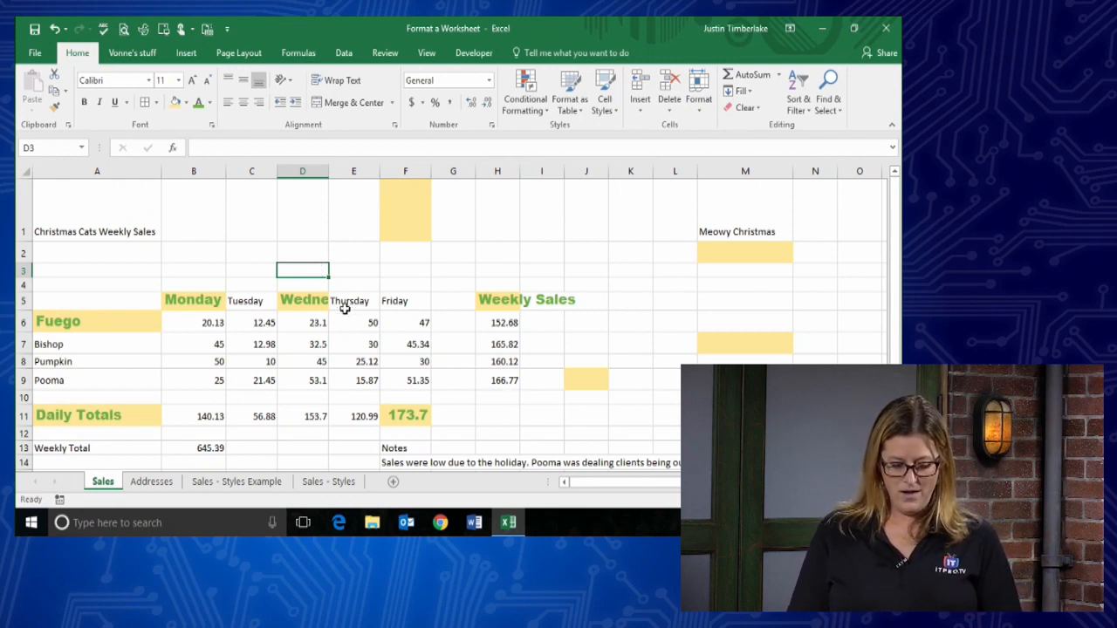
Undo all the painted formatting and the column A width change, leaving only the Monday heading formatted, and clear the copy selection.
key(ctrl+z)
key(ctrl+z)
key(ctrl+z)
key(ctrl+z)
key(ctrl+z)
key(ctrl+z)
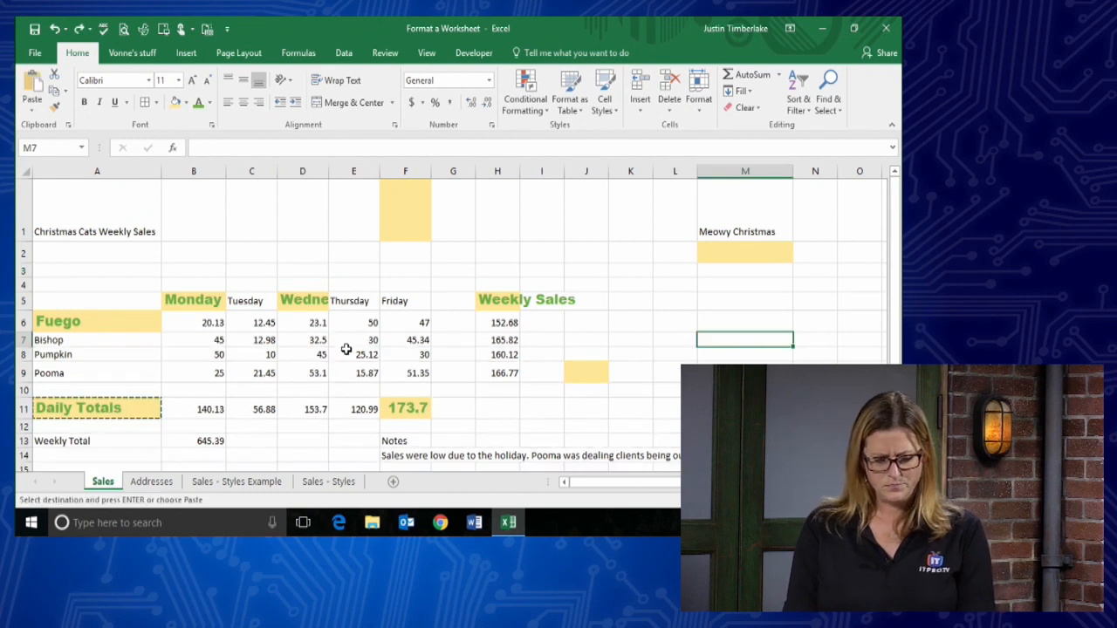
key(ctrl+z)
key(ctrl+z)
key(ctrl+z)
key(ctrl+z)
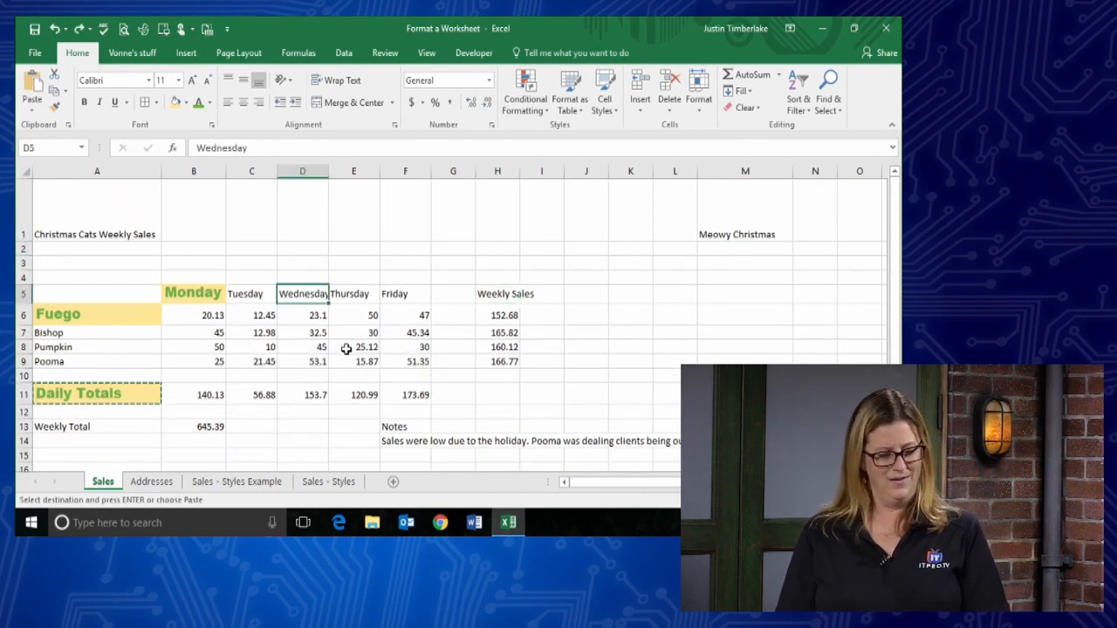
key(ctrl+z)
key(ctrl+z)
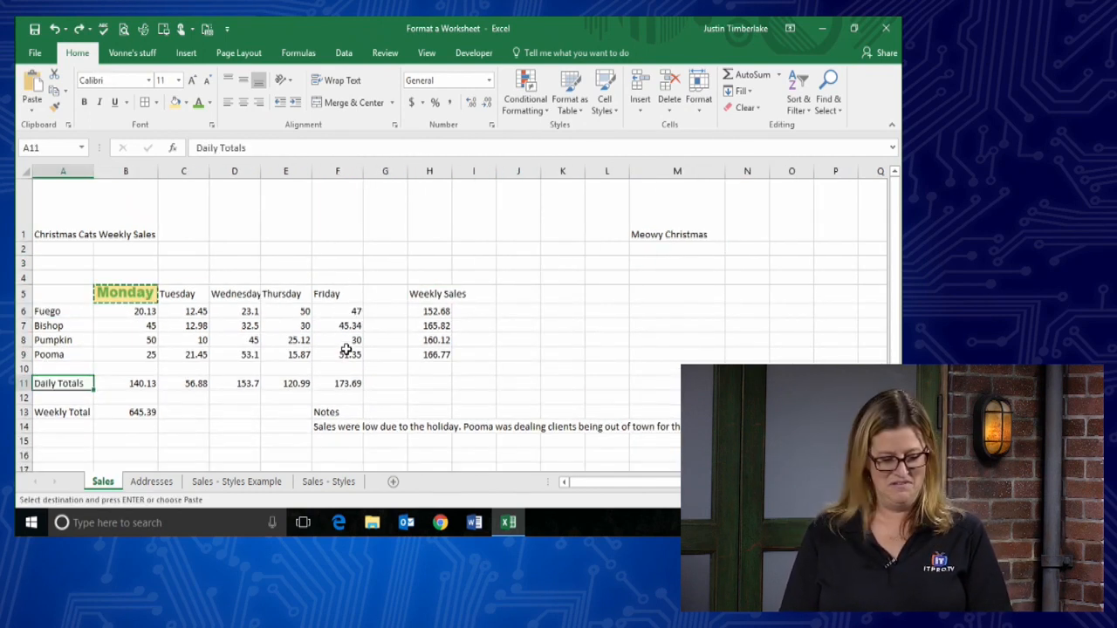
click(221, 336)
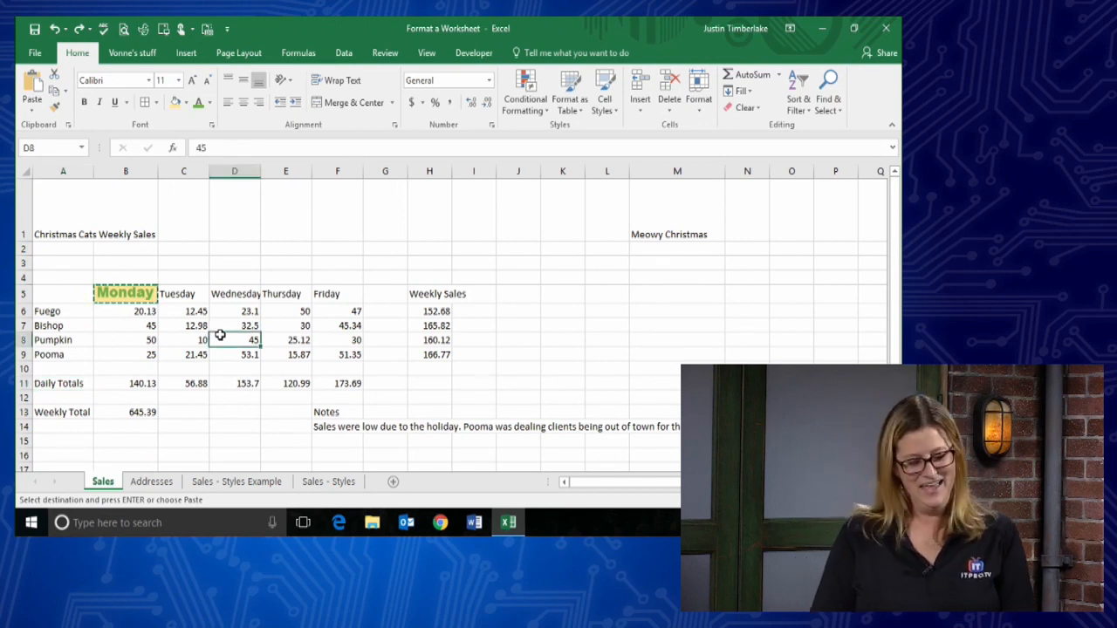
click(166, 324)
key(Escape)
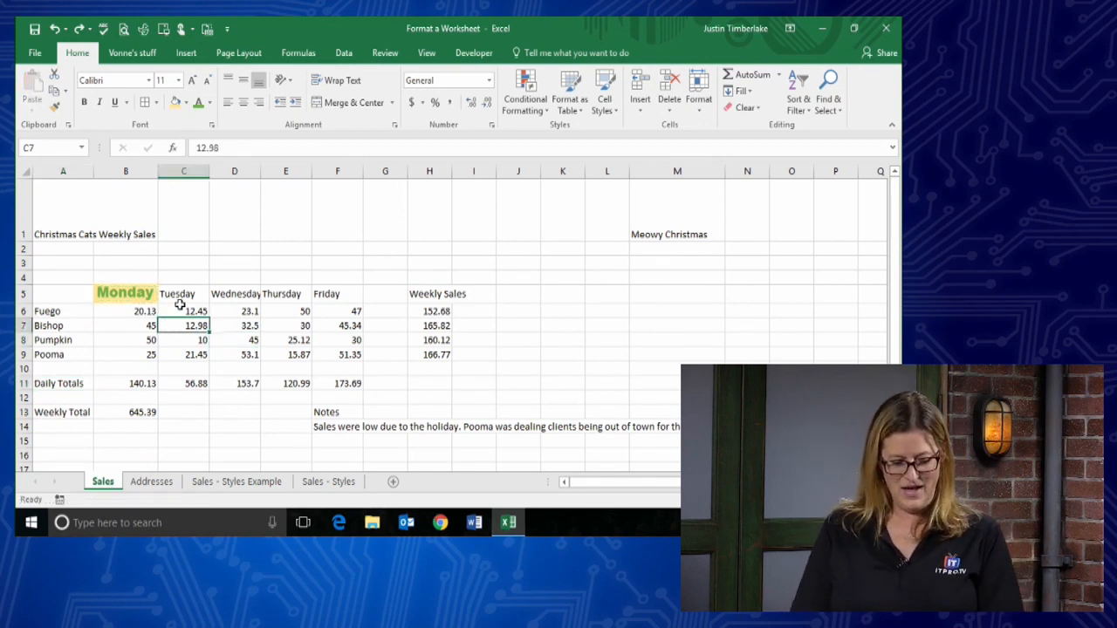
Fill only the Monday heading's formatting down from B5 through B11, keeping the existing sales figures.
click(140, 294)
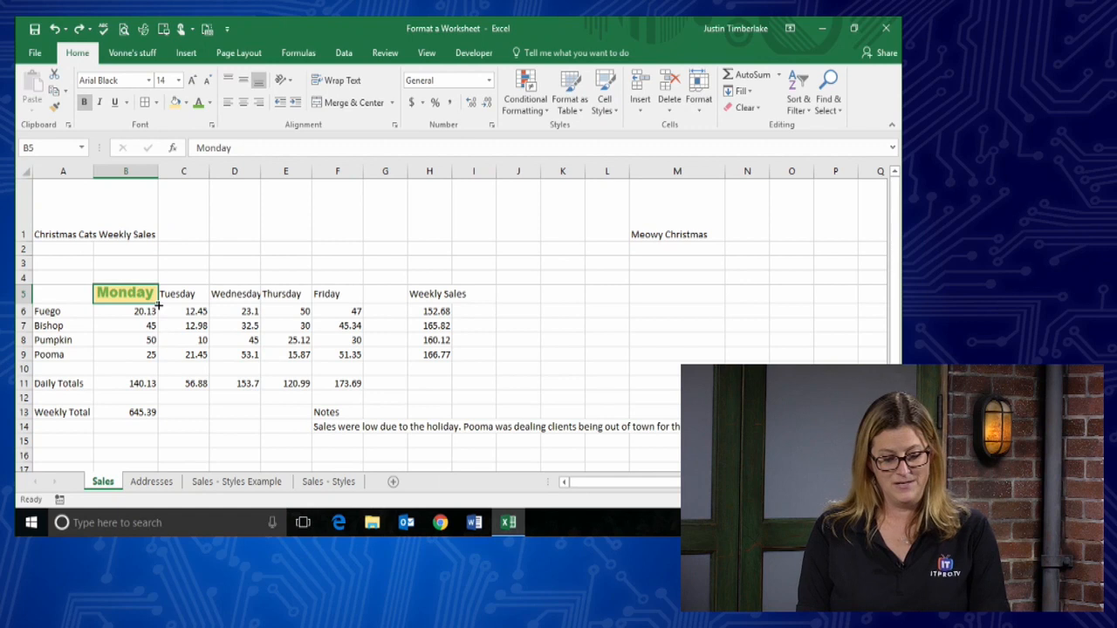
drag(158, 303, 158, 388)
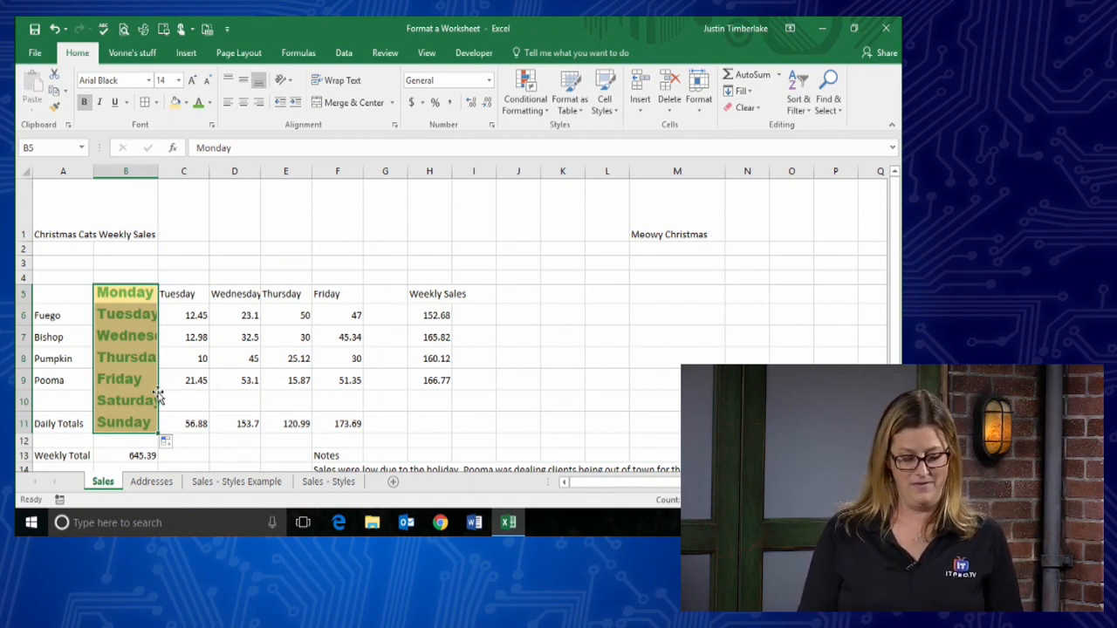
click(167, 444)
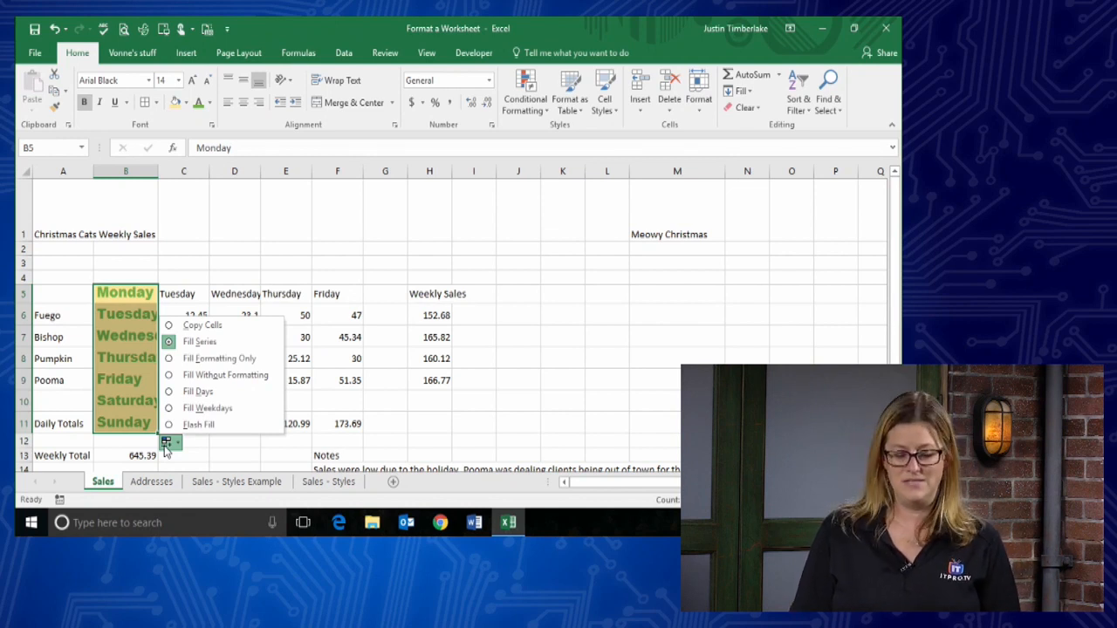
click(168, 359)
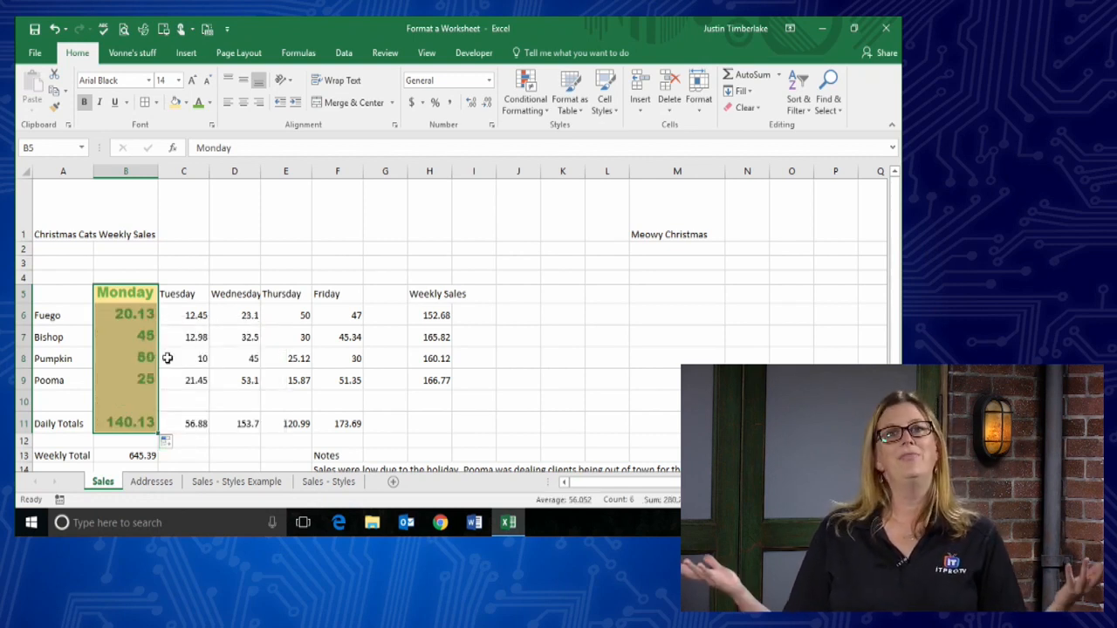